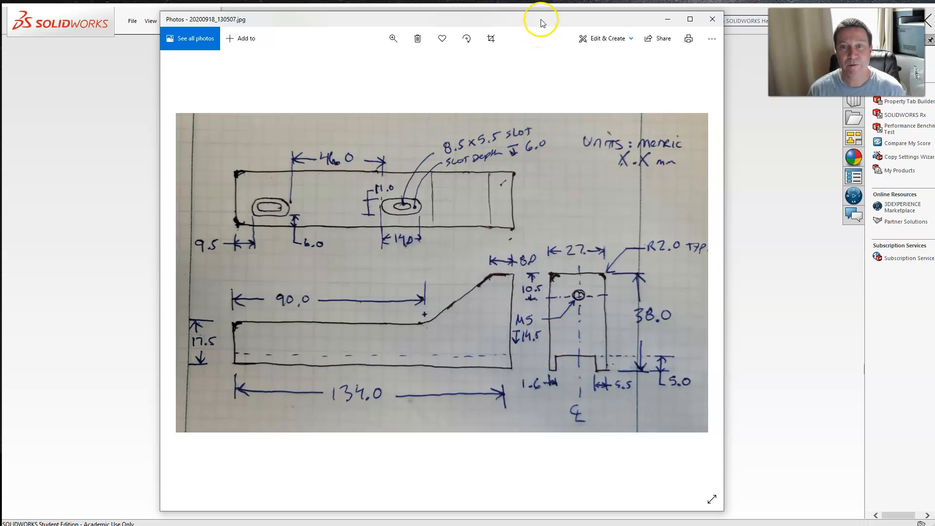
# - Switch from the photo of the hand-drawn part to SOLIDWORKS and create a new part document
pyautogui.moveTo(541, 20); pyautogui.dragTo(540, 21)
pyautogui.click(105, 411)
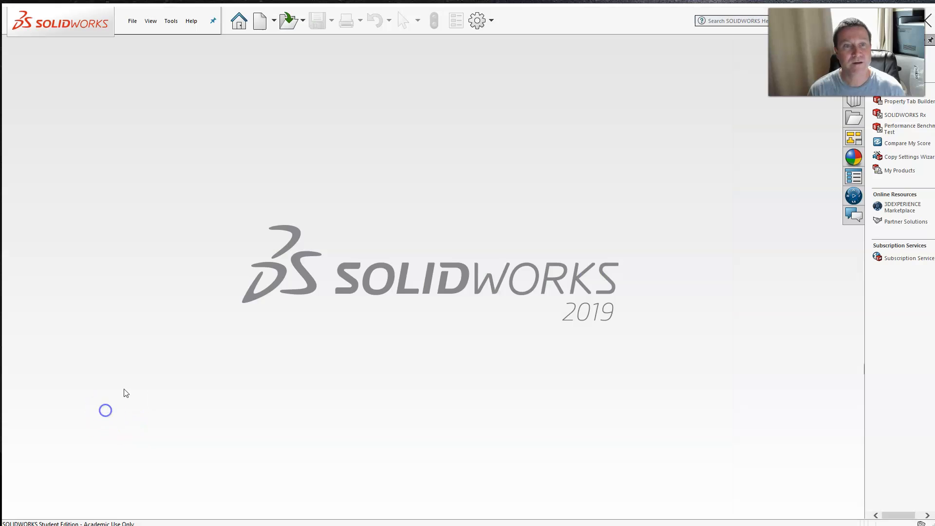
pyautogui.click(138, 30)
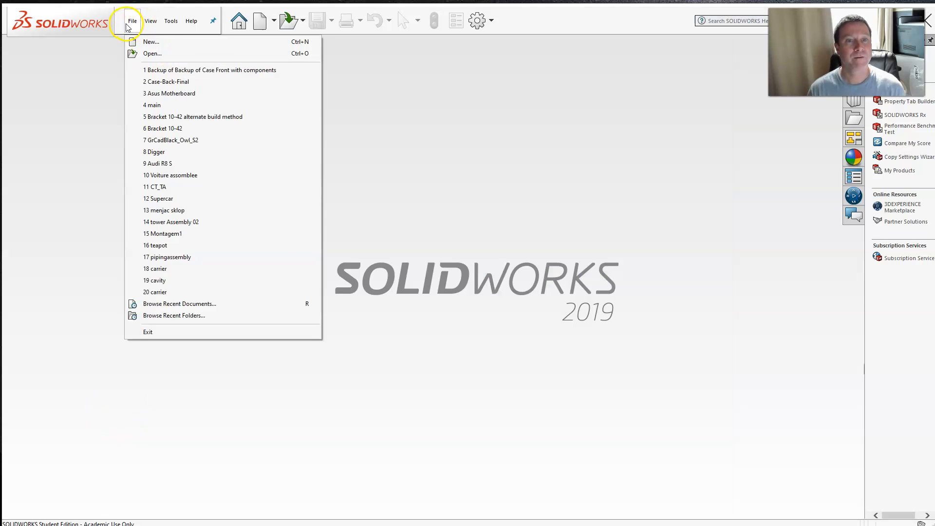
pyautogui.click(138, 42)
pyautogui.click(87, 233)
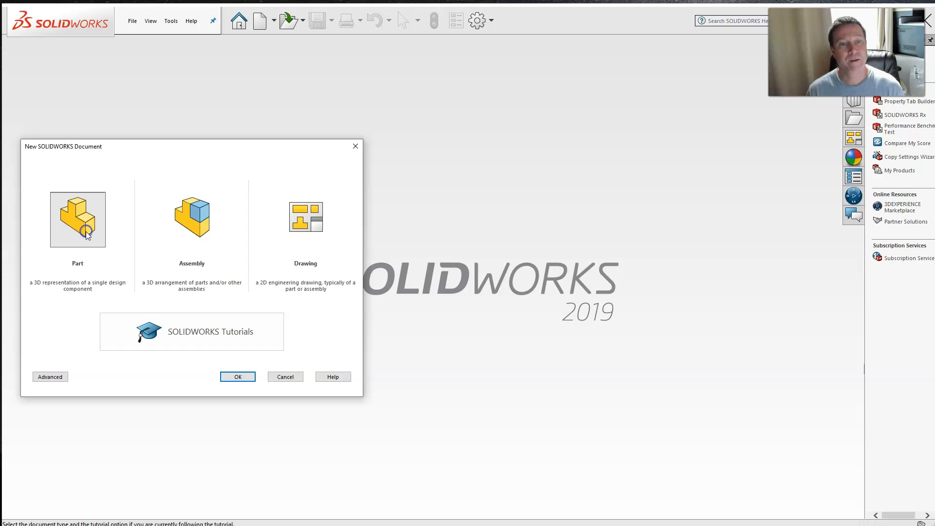
pyautogui.click(232, 377)
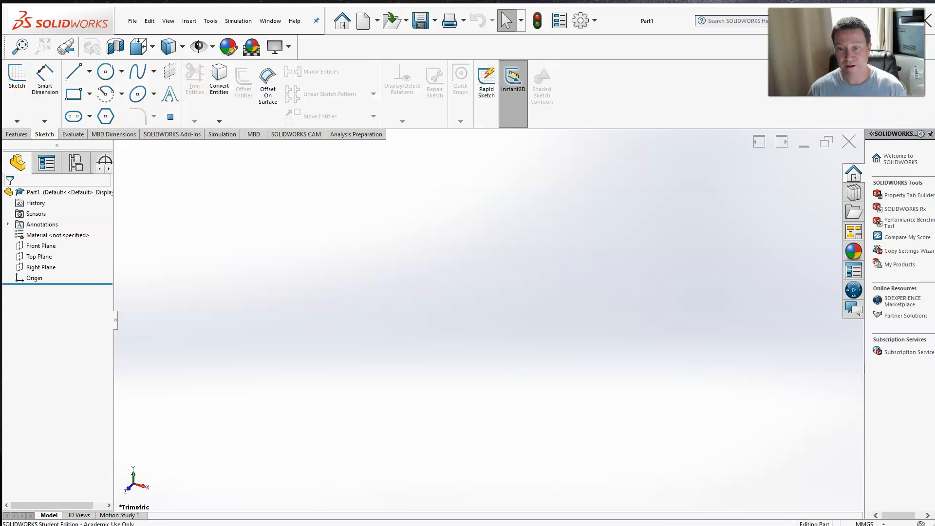
# - Check the dimensions in the hand-drawn photo, and start a sketch on the Front Plane in SOLIDWORKS
pyautogui.hotkey('alt', 'Tab')
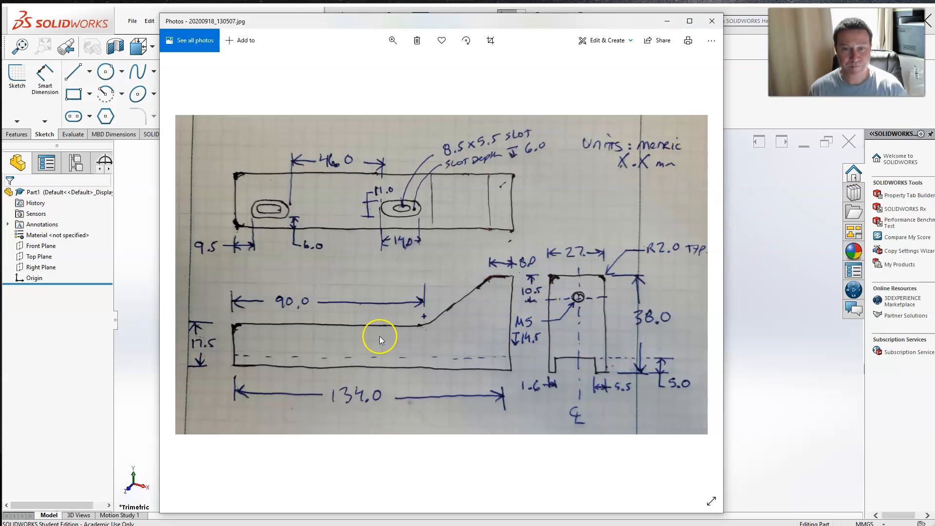
pyautogui.click(761, 270)
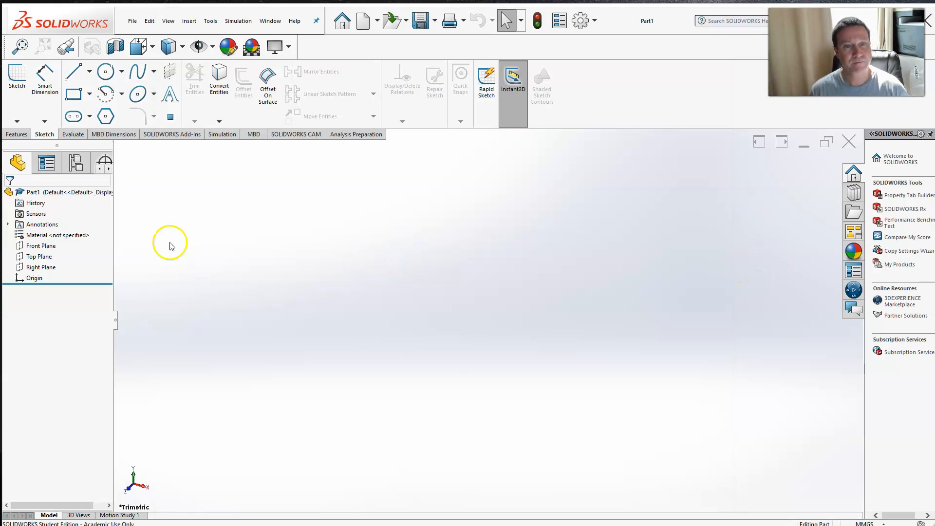
pyautogui.click(20, 81)
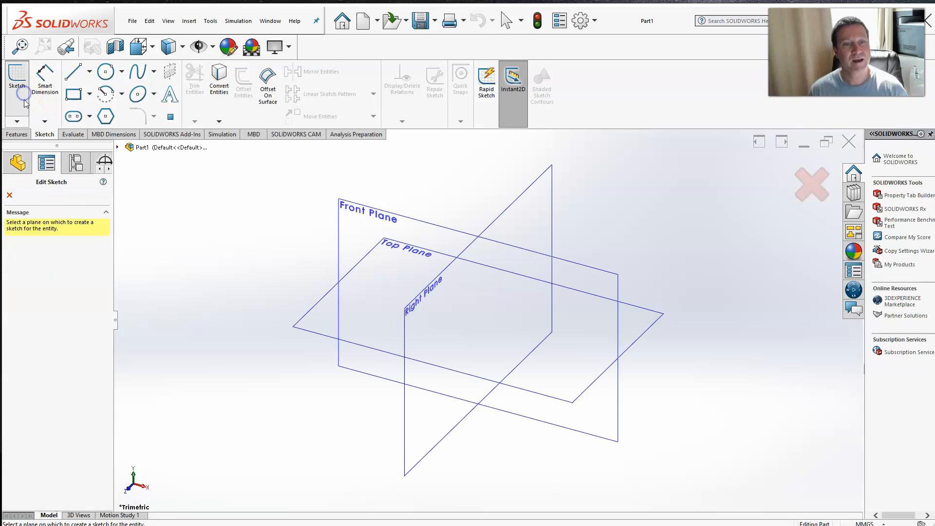
pyautogui.click(396, 275)
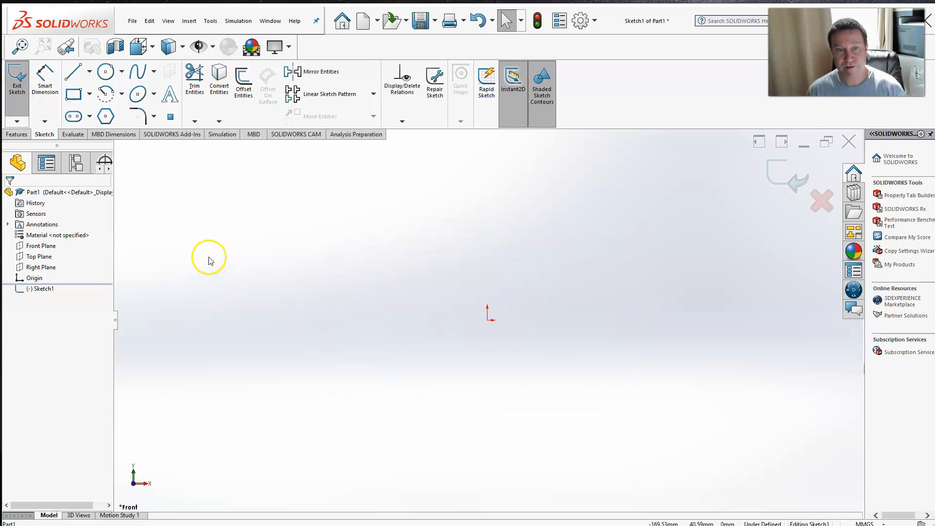
# - Draw a closed line profile from the origin with a base about 136 mm long, a tall end with a short flat top, a slope and a lower flat
pyautogui.click(73, 72)
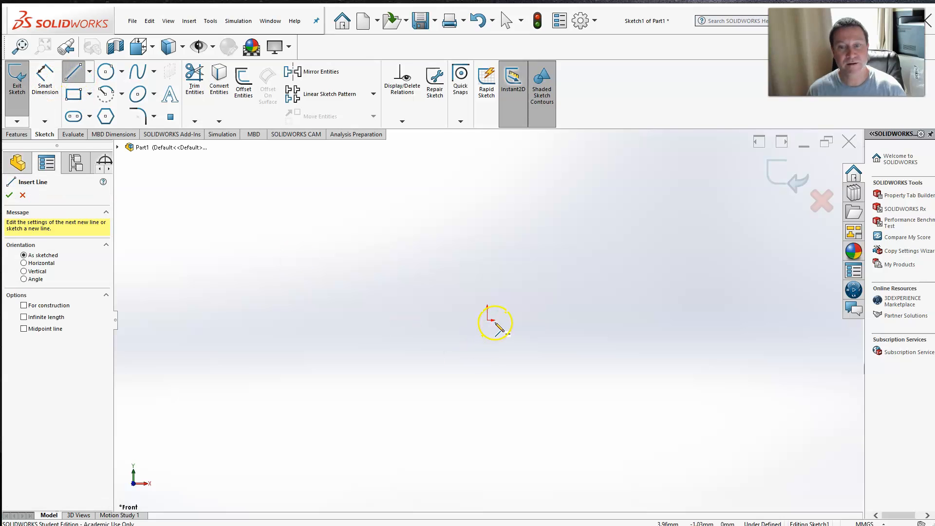
pyautogui.click(487, 320)
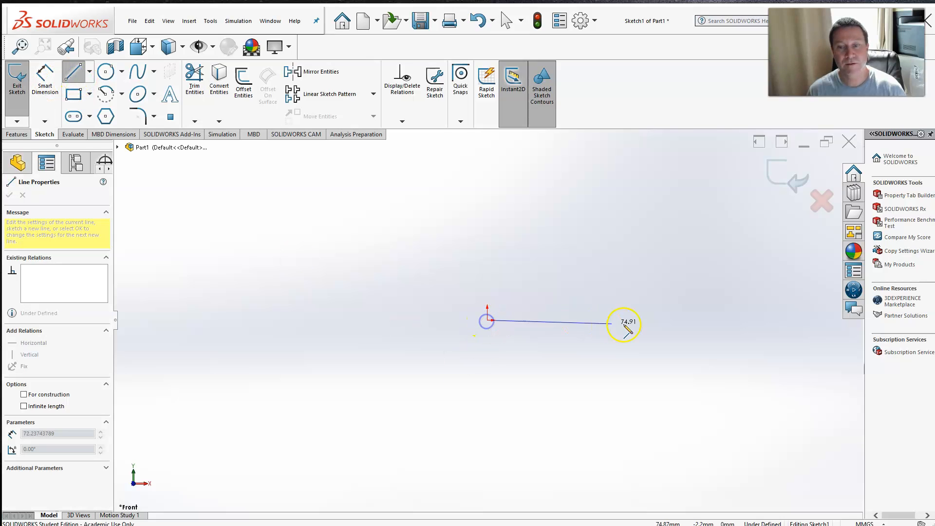
pyautogui.click(720, 324)
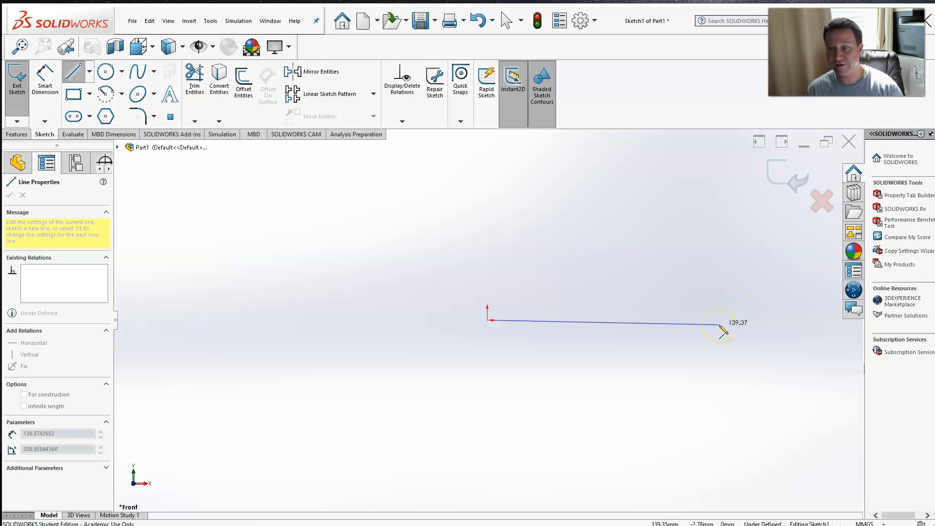
pyautogui.click(720, 323)
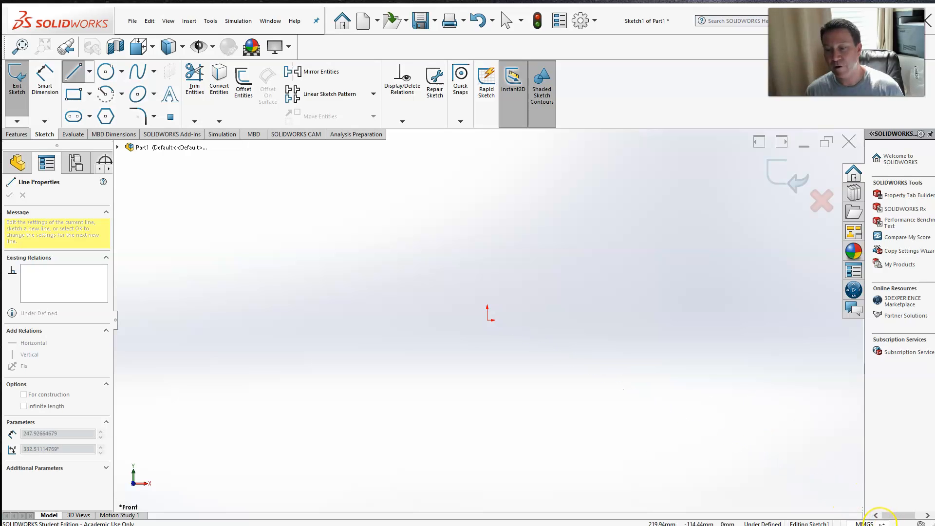
pyautogui.moveTo(487, 320)
pyautogui.mouseDown()
pyautogui.moveTo(589, 304)
pyautogui.moveTo(599, 322)
pyautogui.moveTo(753, 331)
pyautogui.moveTo(748, 320)
pyautogui.moveTo(713, 319)
pyautogui.mouseUp()
pyautogui.click(712, 232)
pyautogui.click(696, 232)
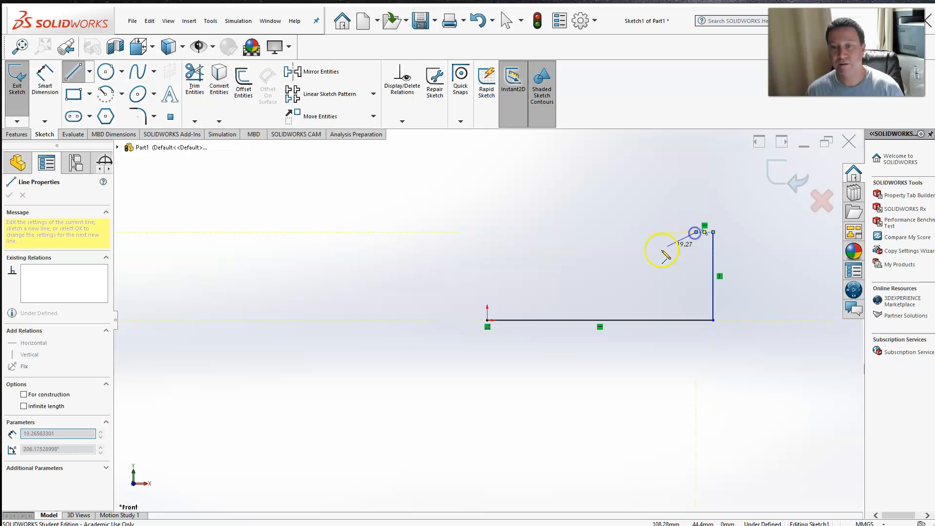
pyautogui.click(623, 267)
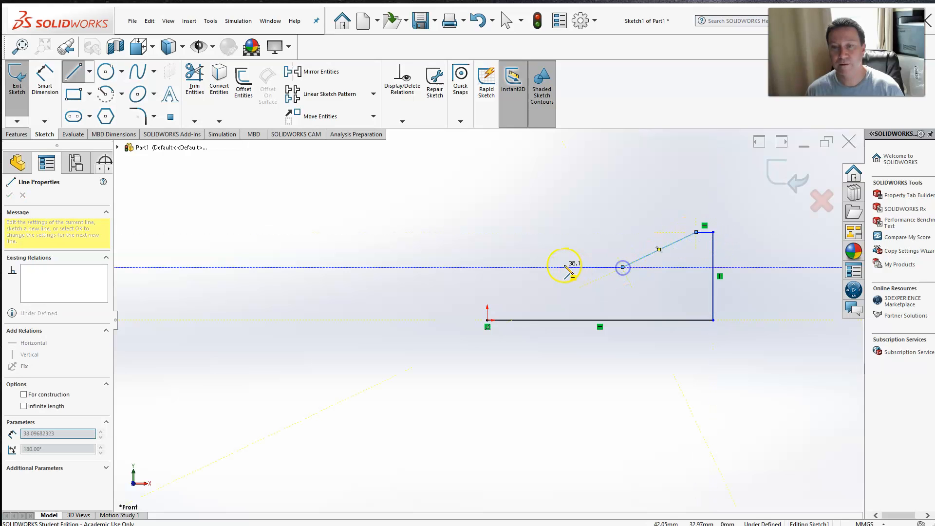
pyautogui.click(487, 267)
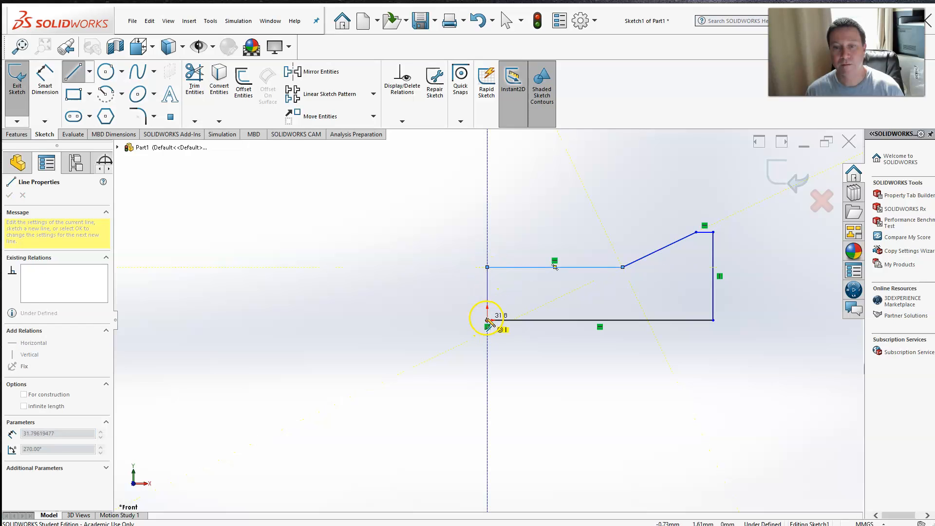
pyautogui.click(488, 320)
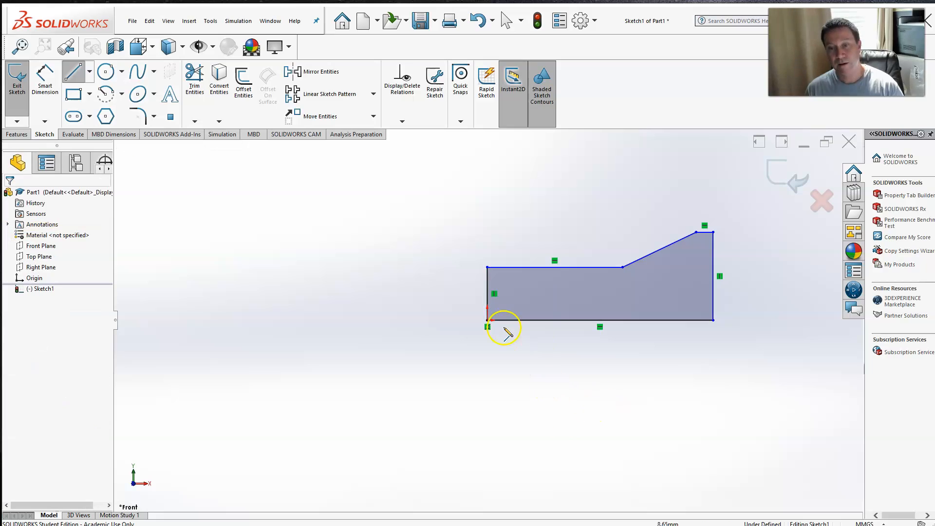
# - Dimension the base line of the profile and set its length to 134 mm
pyautogui.click(45, 78)
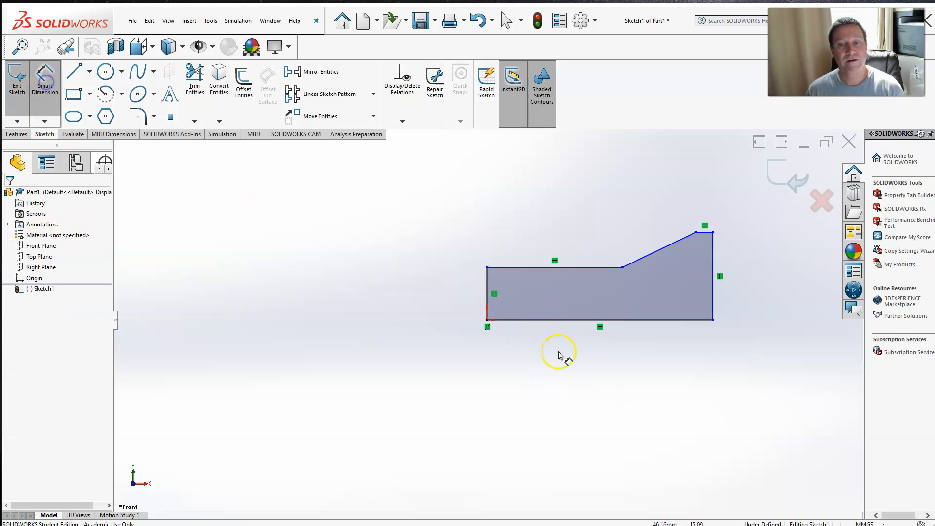
pyautogui.click(580, 321)
pyautogui.click(599, 361)
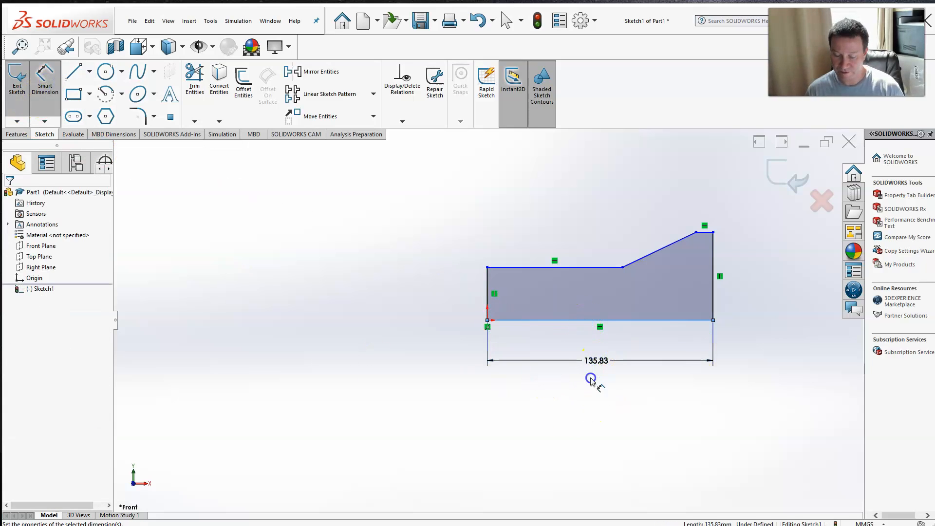
pyautogui.write('134')
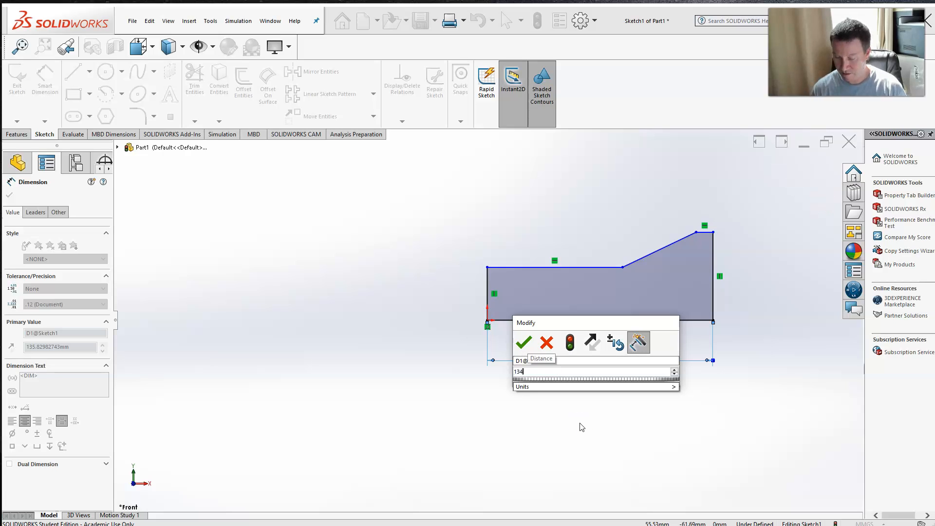
pyautogui.press('Return')
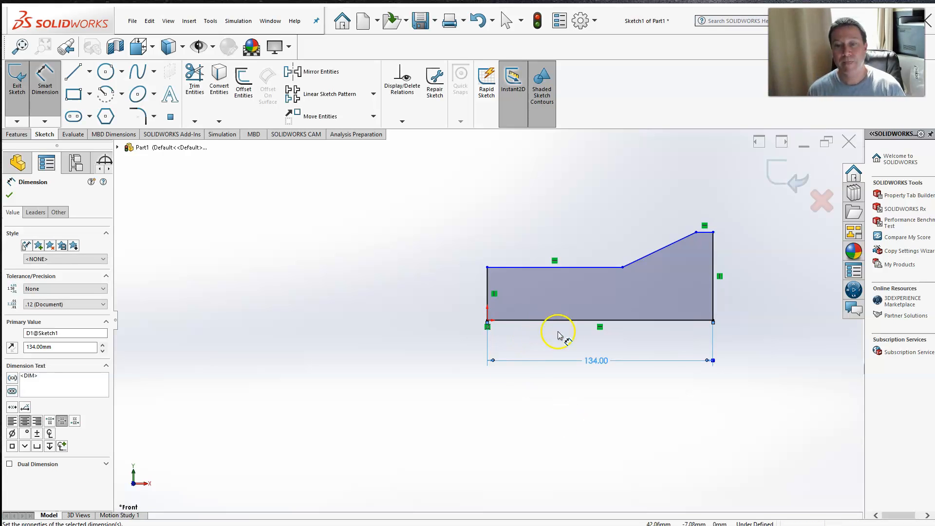
# - Dimension the short vertical edge at the origin and set its height to 17.5 mm
pyautogui.click(487, 291)
pyautogui.click(439, 294)
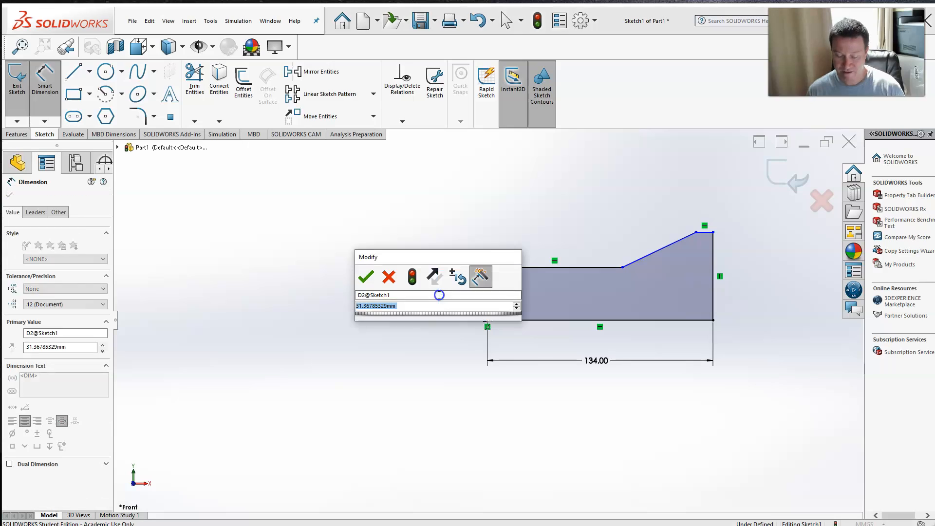
pyautogui.write('17.5')
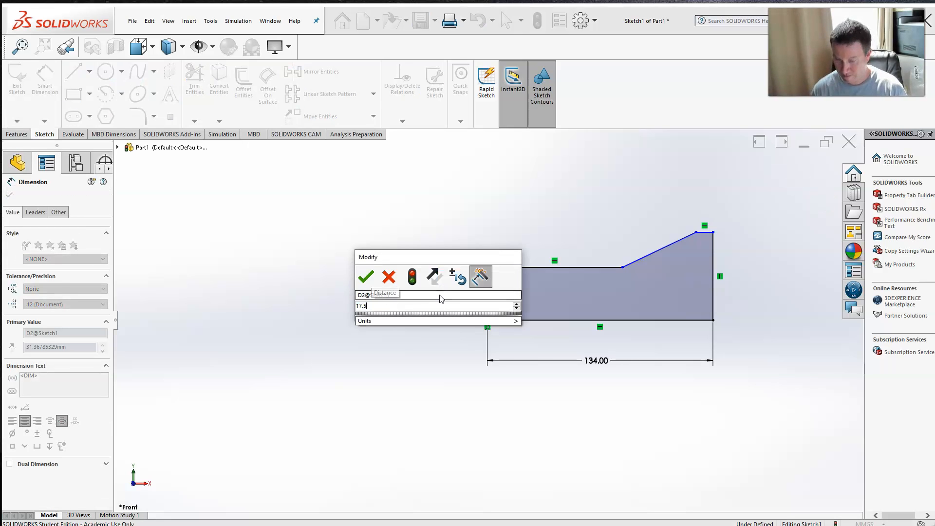
pyautogui.press('Return')
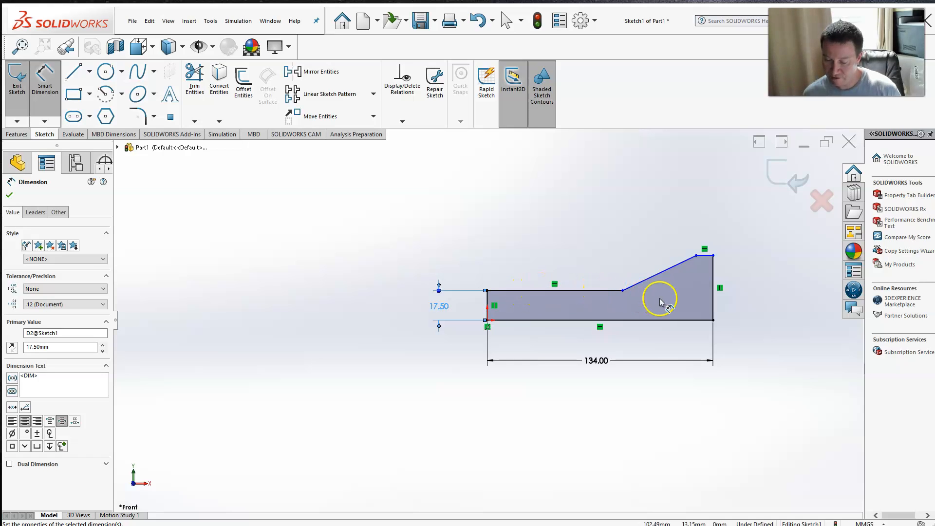
# - Dimension the tall vertical edge at the profile's far end and set its height to 38 mm
pyautogui.click(713, 271)
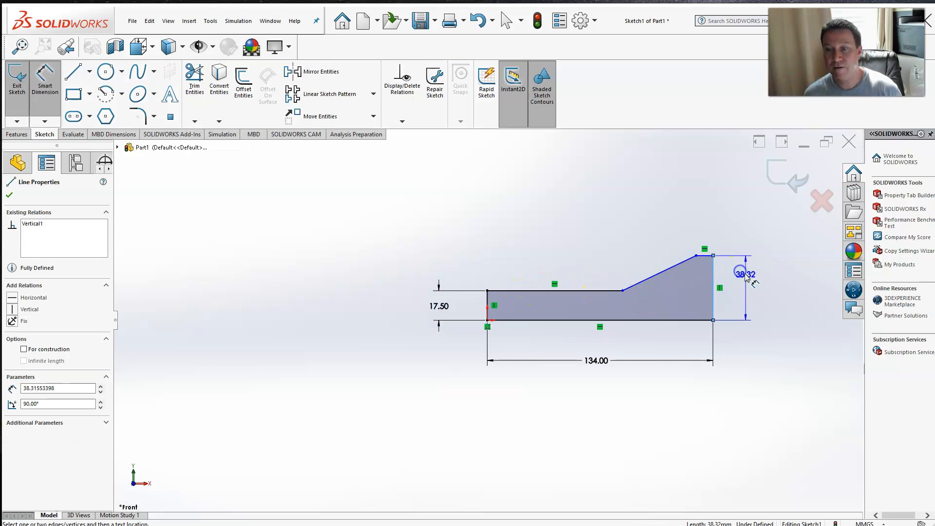
pyautogui.click(748, 286)
pyautogui.write('38')
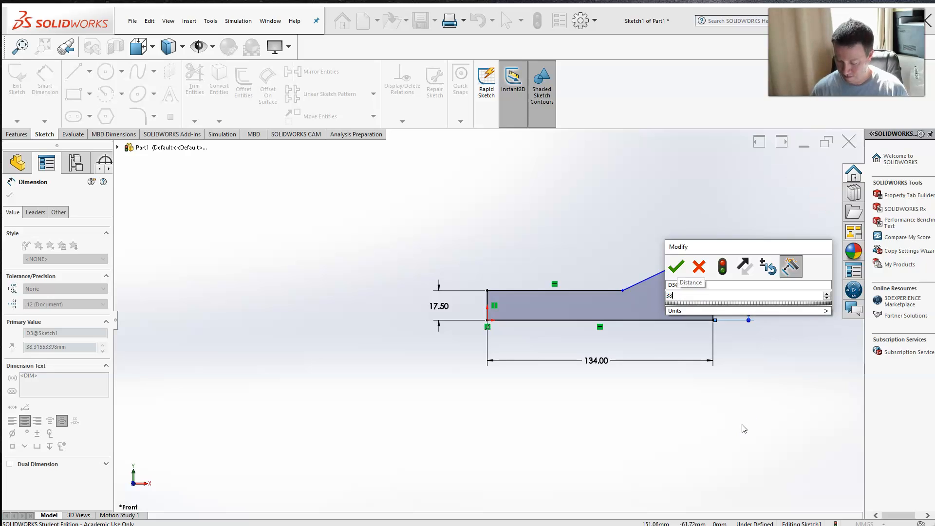
pyautogui.press('Return')
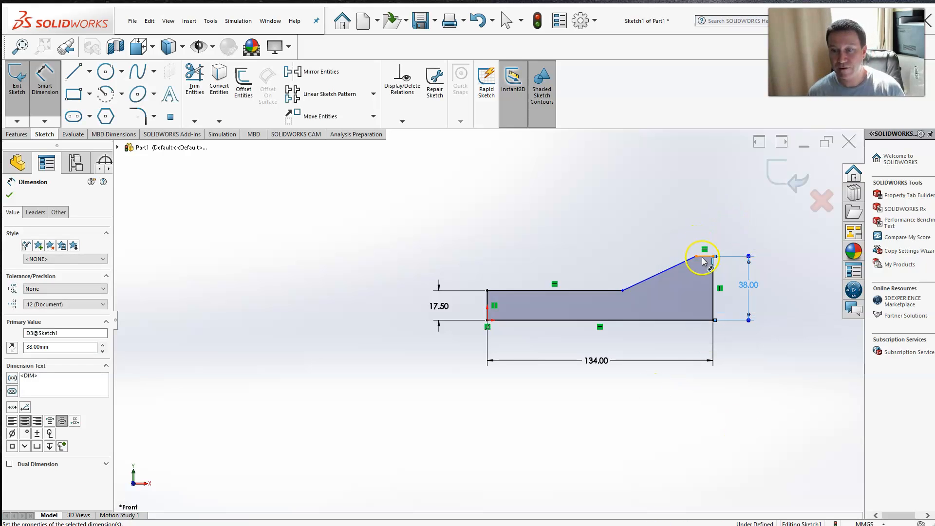
pyautogui.click(705, 256)
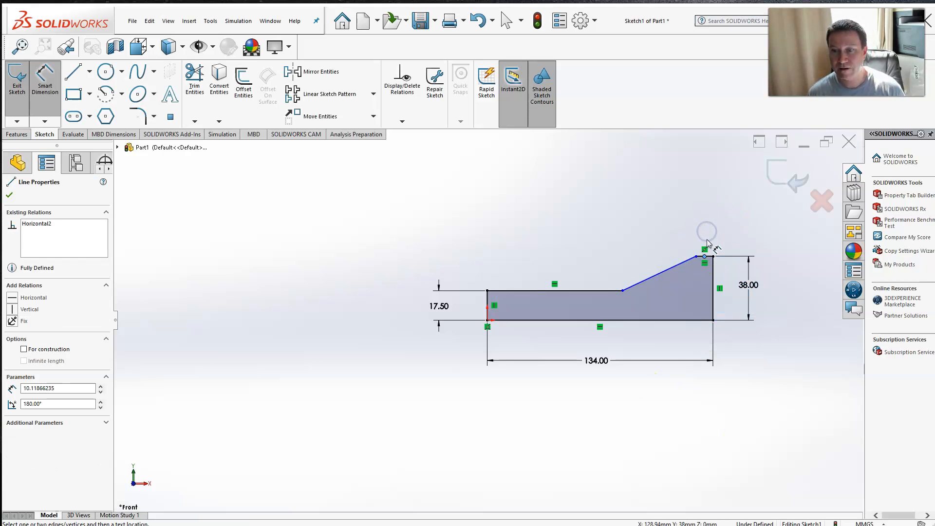
pyautogui.scroll(-6, 710, 265)
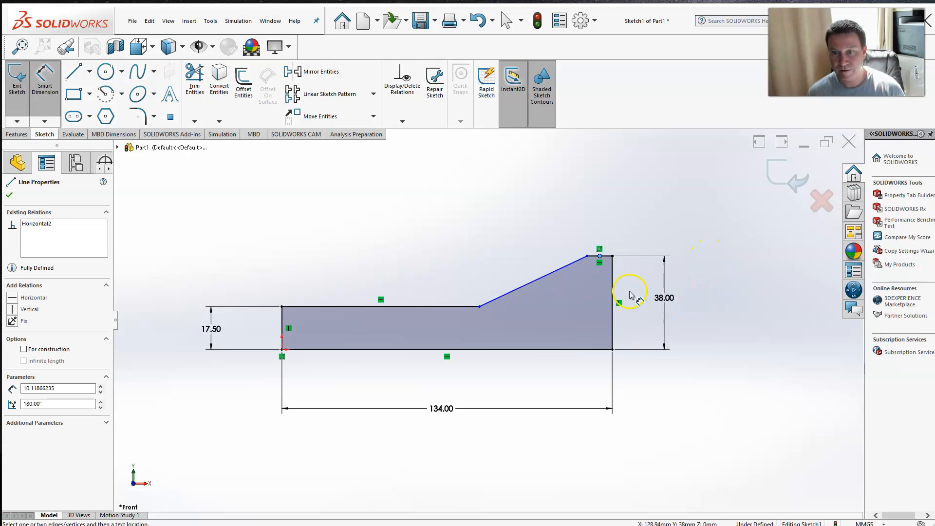
pyautogui.click(590, 284)
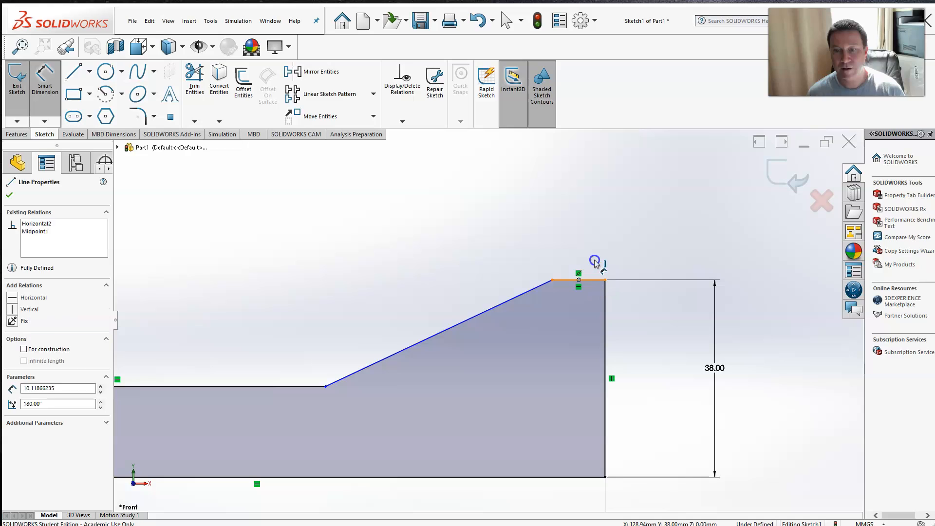
pyautogui.press('Escape')
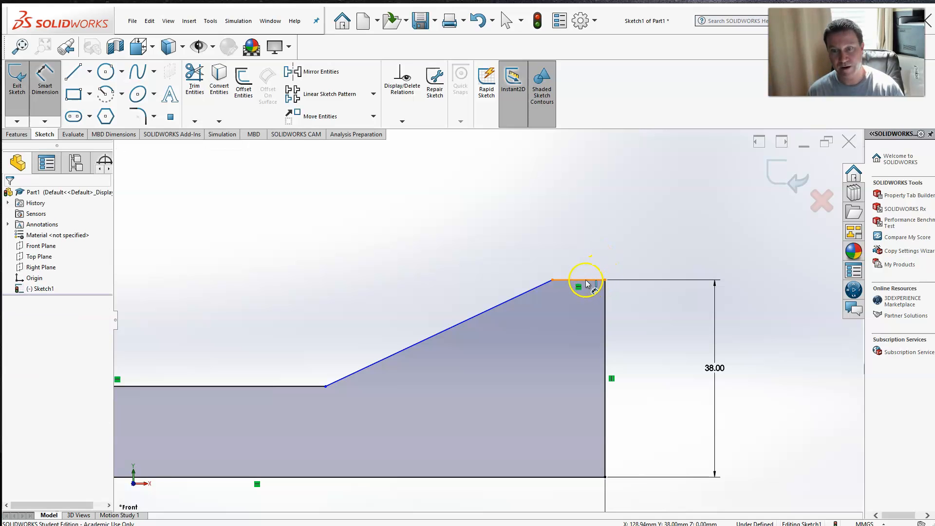
# - Dimension the short flat edge at the top of the slope and set its length to 8 mm
pyautogui.click(586, 280)
pyautogui.click(588, 254)
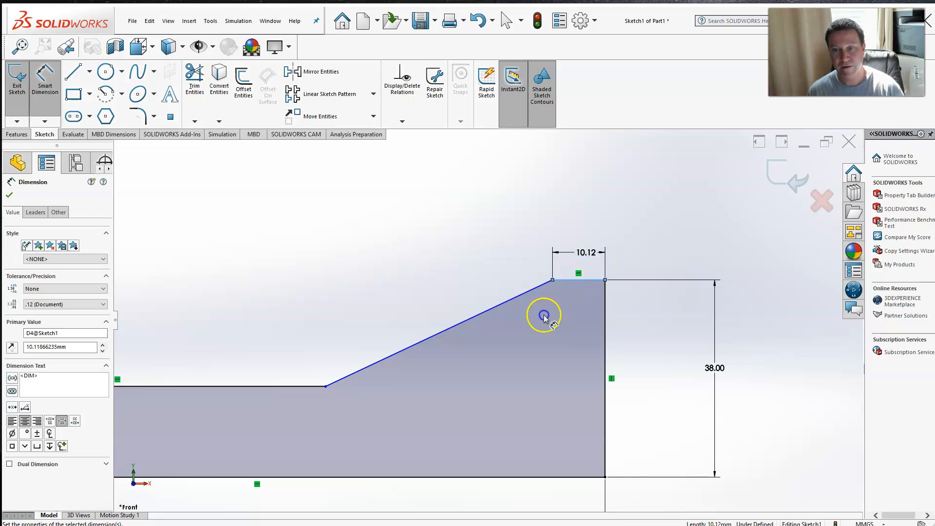
pyautogui.write('8')
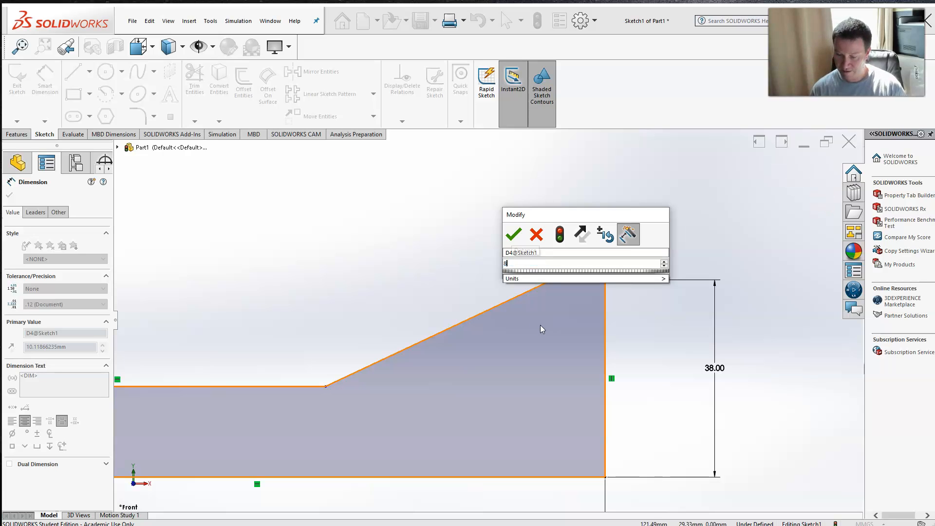
pyautogui.press('Return')
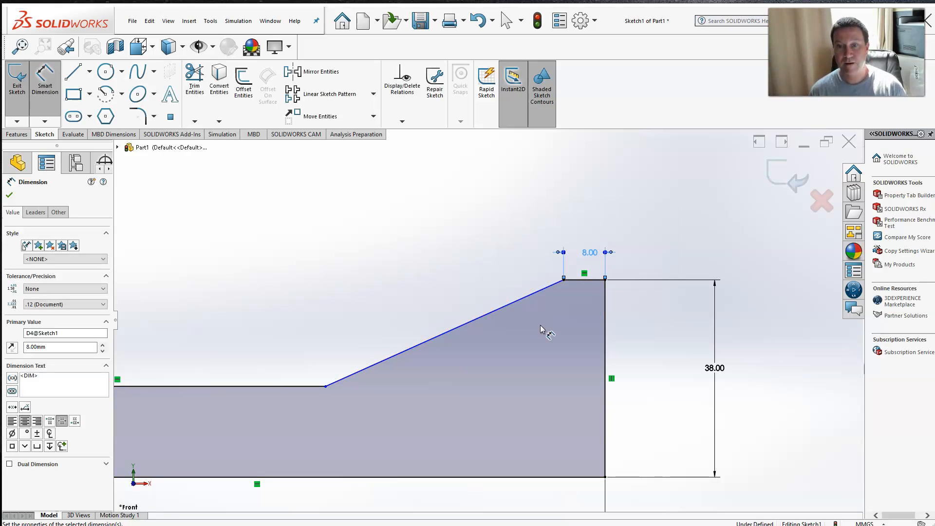
# - Dimension the low horizontal top edge of the profile, set its length to 90 mm, and exit the sketch
pyautogui.scroll(2, 653, 292)
pyautogui.scroll(2, 341, 331)
pyautogui.scroll(-1, 249, 331)
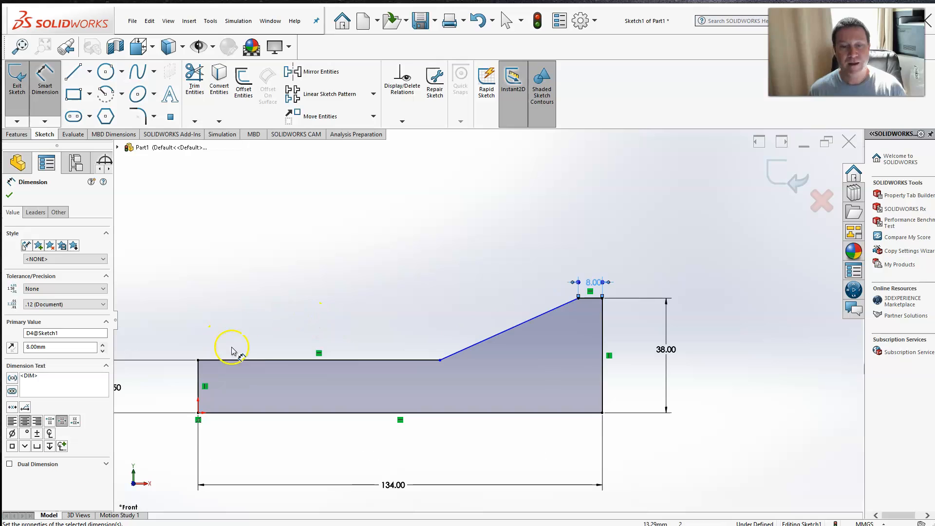
pyautogui.click(290, 360)
pyautogui.click(295, 317)
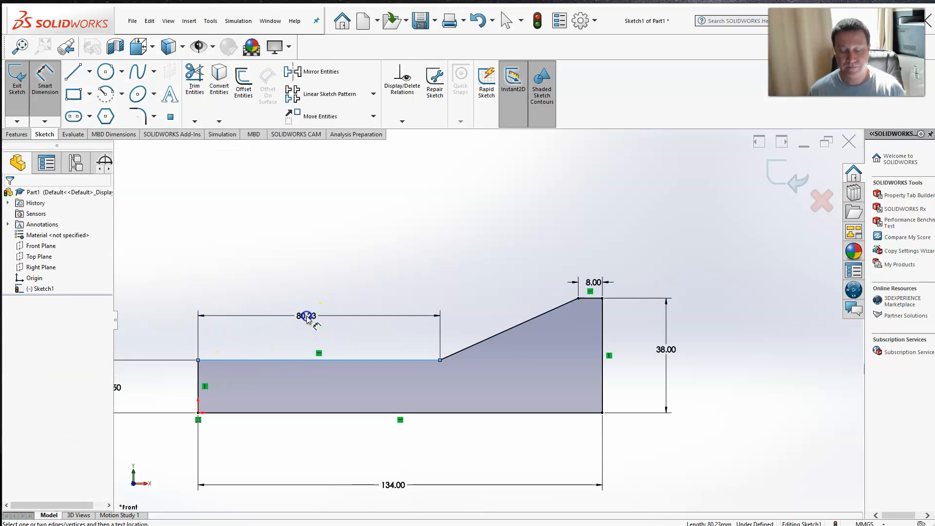
pyautogui.write('90')
pyautogui.press('Return')
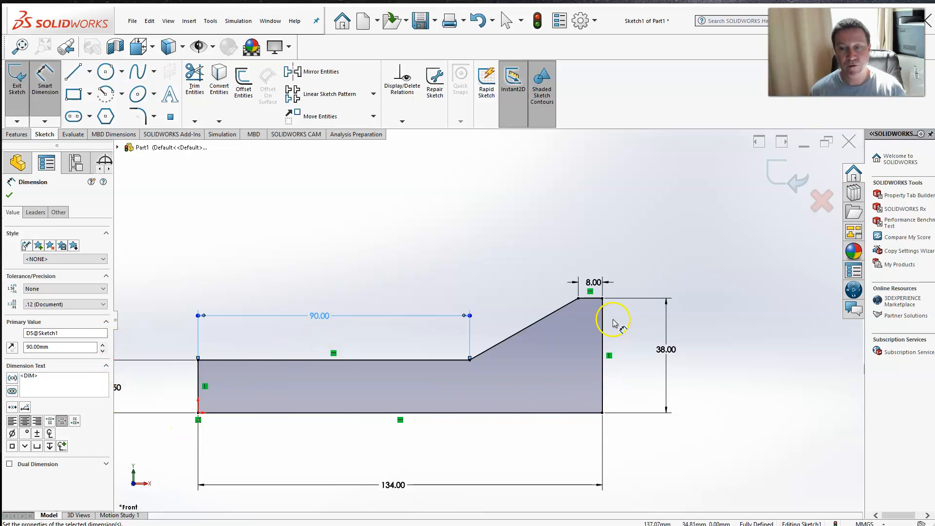
pyautogui.press('Escape')
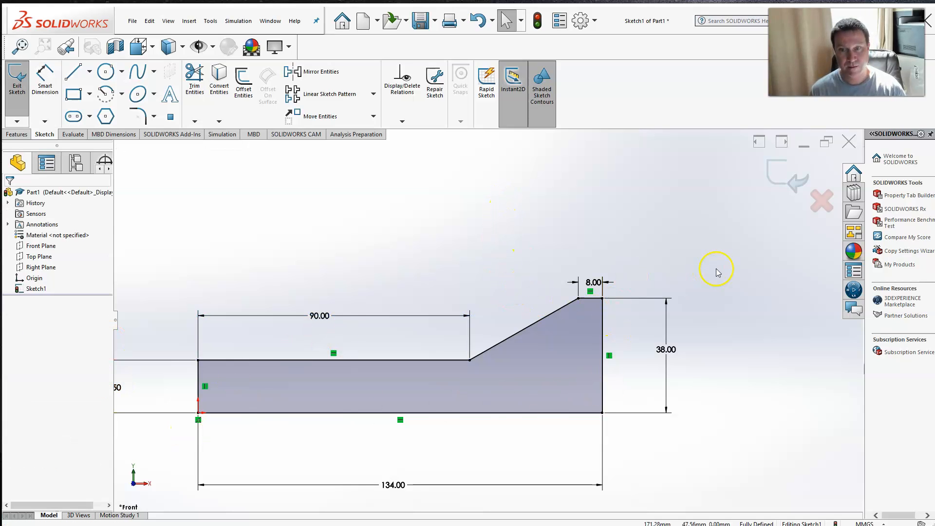
pyautogui.scroll(1, 623, 321)
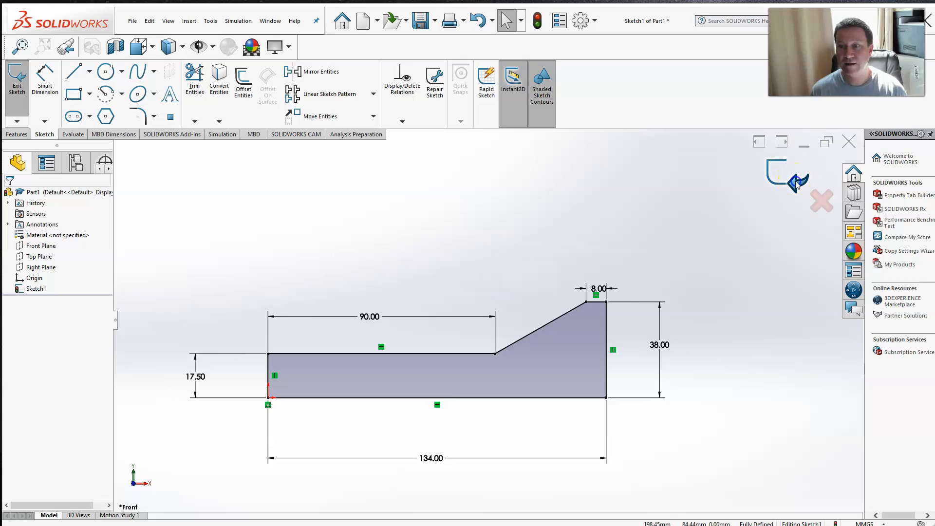
pyautogui.click(797, 183)
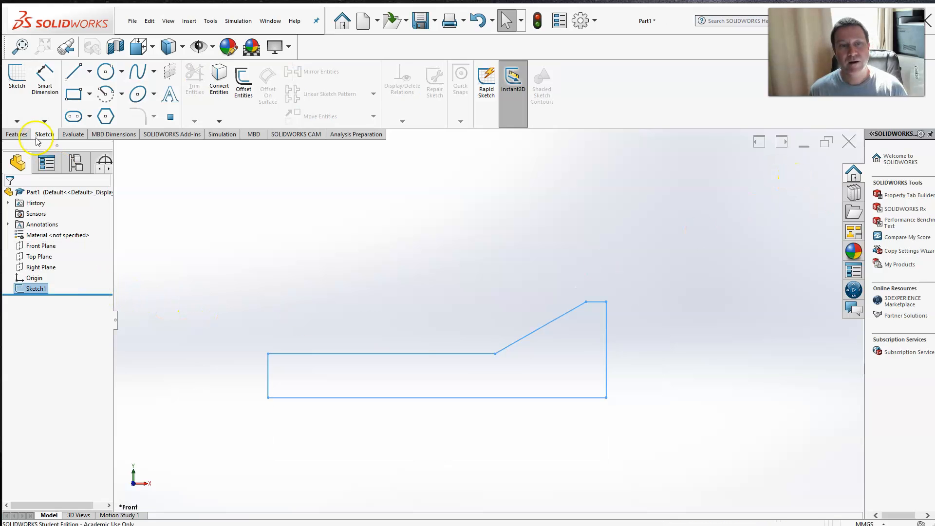
# - Extrude the side profile as a blind boss with a depth of 27 mm
pyautogui.click(17, 134)
pyautogui.click(19, 90)
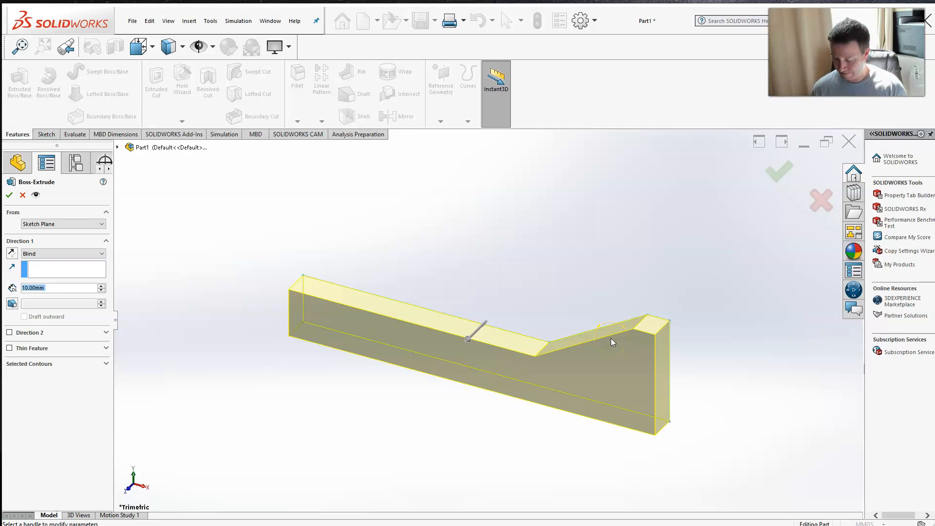
pyautogui.write('27')
pyautogui.press('Return')
pyautogui.click(597, 347)
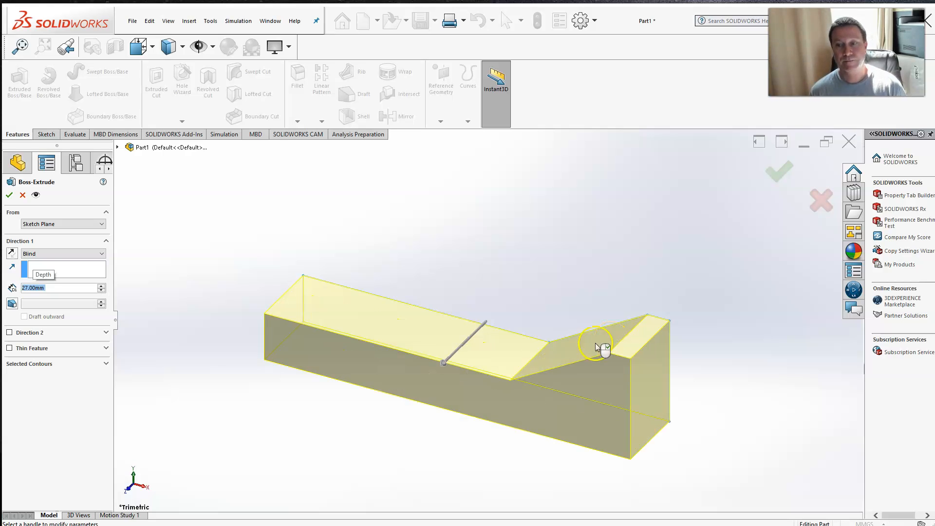
pyautogui.click(780, 179)
pyautogui.click(599, 276)
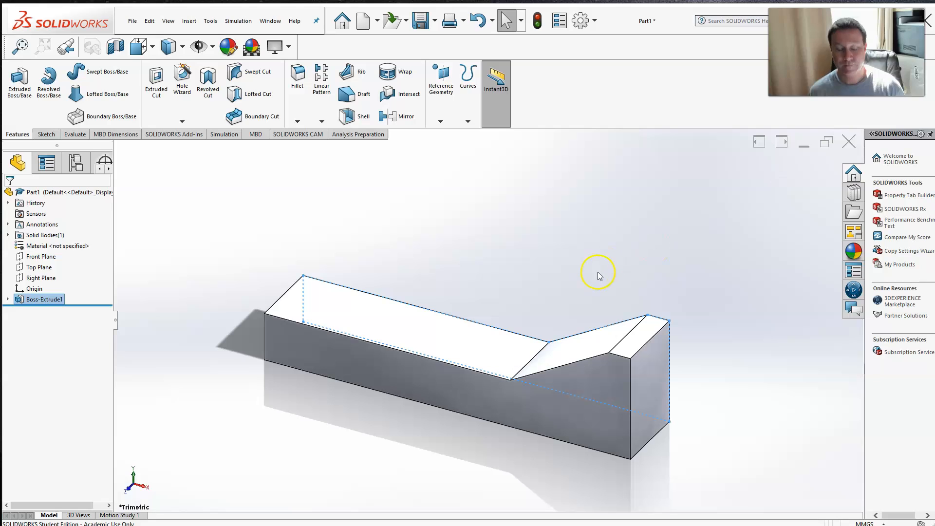
# - Start a sketch on the tall rectangular end face of the body and orient the view normal to it
pyautogui.moveTo(592, 313); pyautogui.dragTo(585, 294, button='middle')
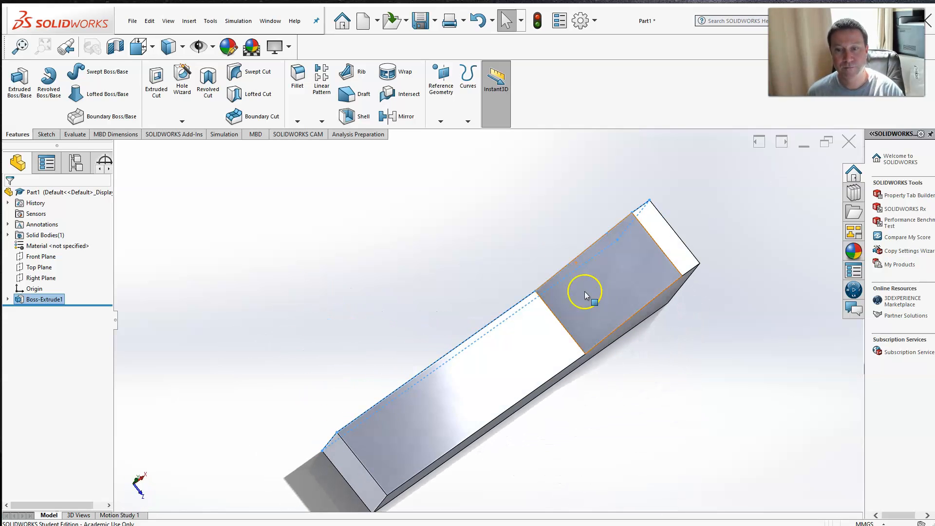
pyautogui.click(495, 244)
pyautogui.moveTo(495, 244); pyautogui.dragTo(545, 299, button='middle')
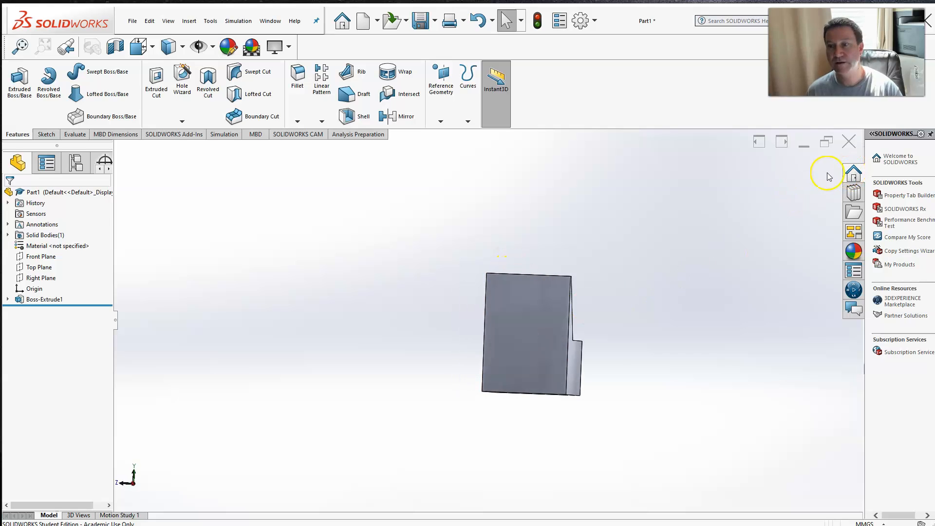
pyautogui.click(50, 135)
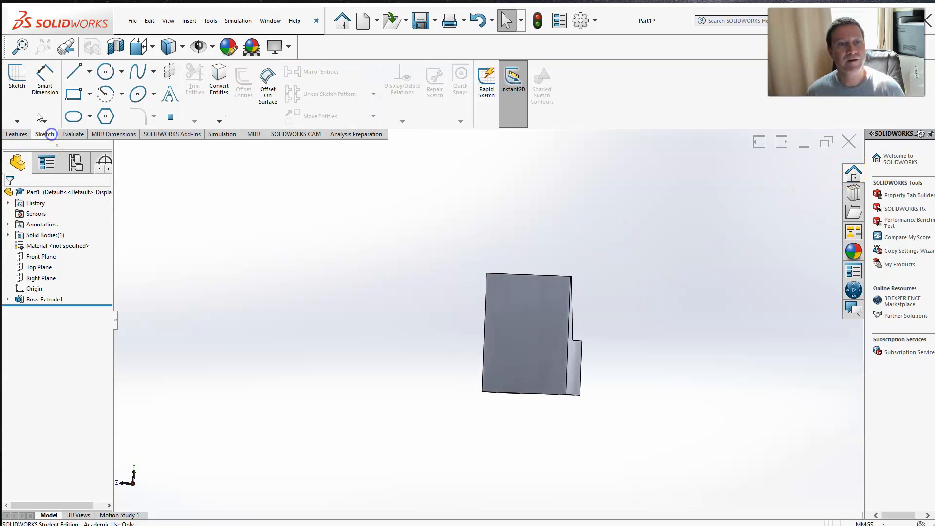
pyautogui.click(17, 81)
pyautogui.click(540, 323)
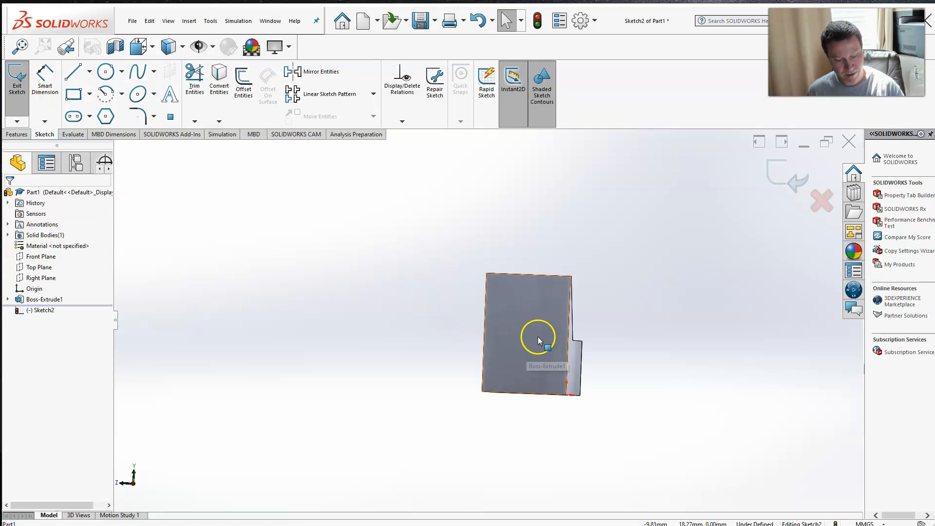
pyautogui.click(152, 46)
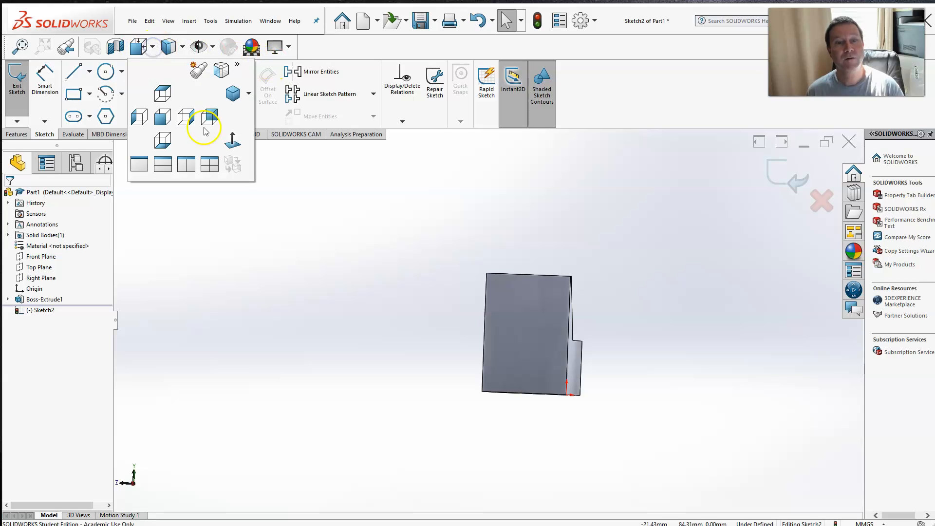
pyautogui.click(233, 140)
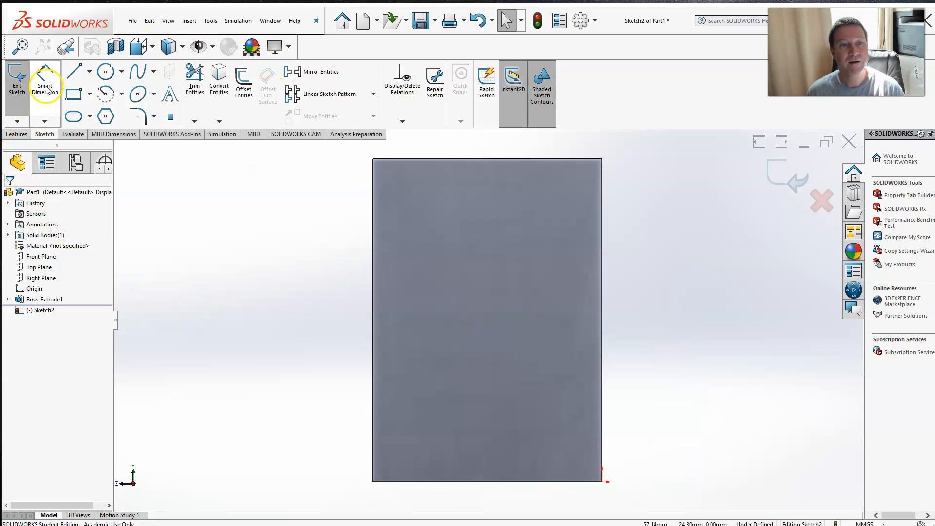
# - Sketch a corner rectangle about 23 mm wide and 5.6 mm high, standing on the end face's bottom edge
pyautogui.click(74, 94)
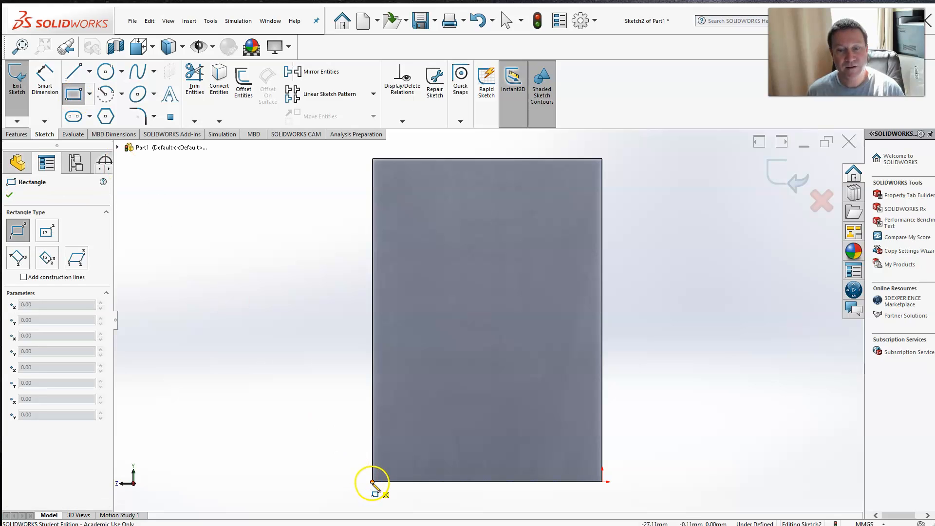
pyautogui.click(387, 482)
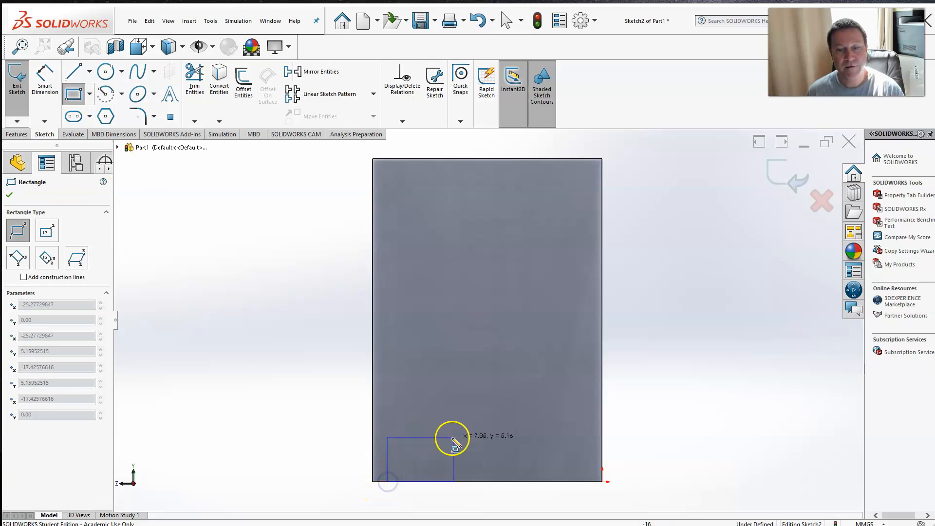
pyautogui.click(584, 434)
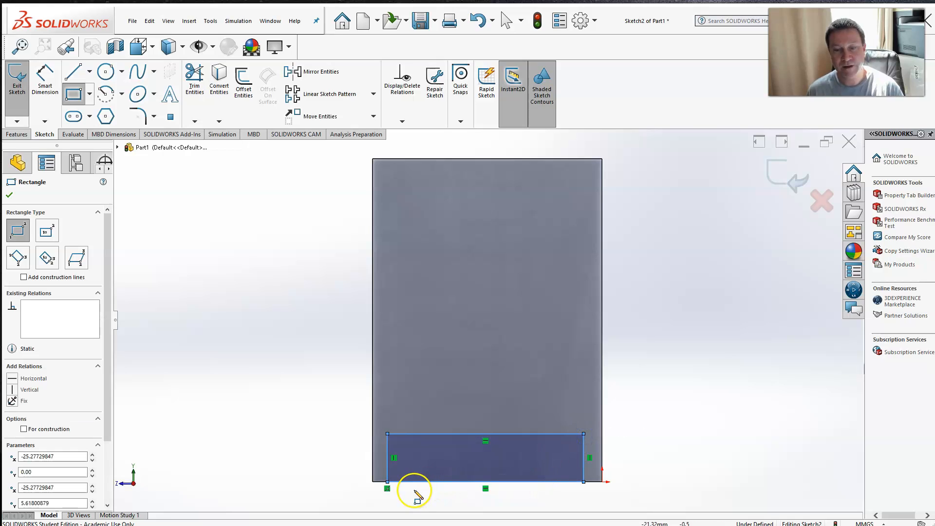
# - Dimension the gap between the rectangle's side and the face's vertical edge farthest from the origin, setting it to 1.6 mm
pyautogui.click(46, 80)
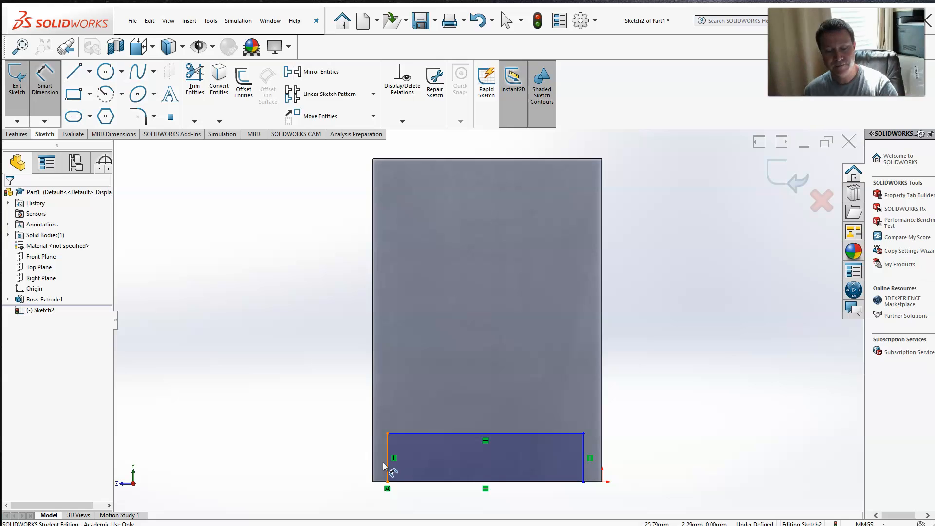
pyautogui.click(381, 476)
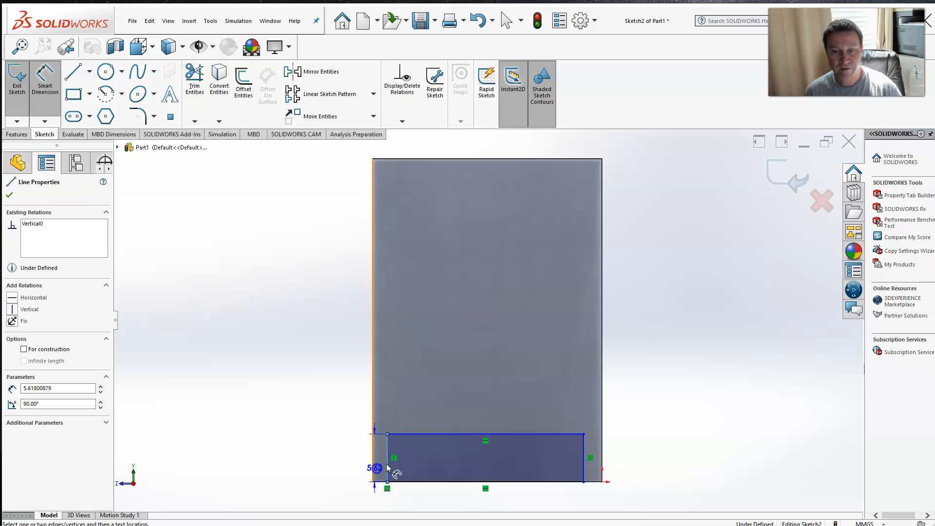
pyautogui.click(370, 465)
pyautogui.click(307, 461)
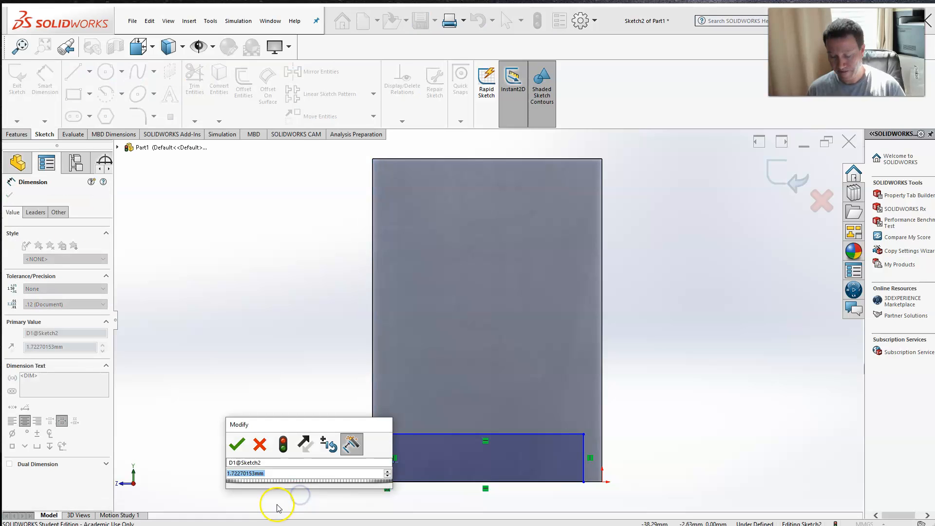
pyautogui.write('1.6')
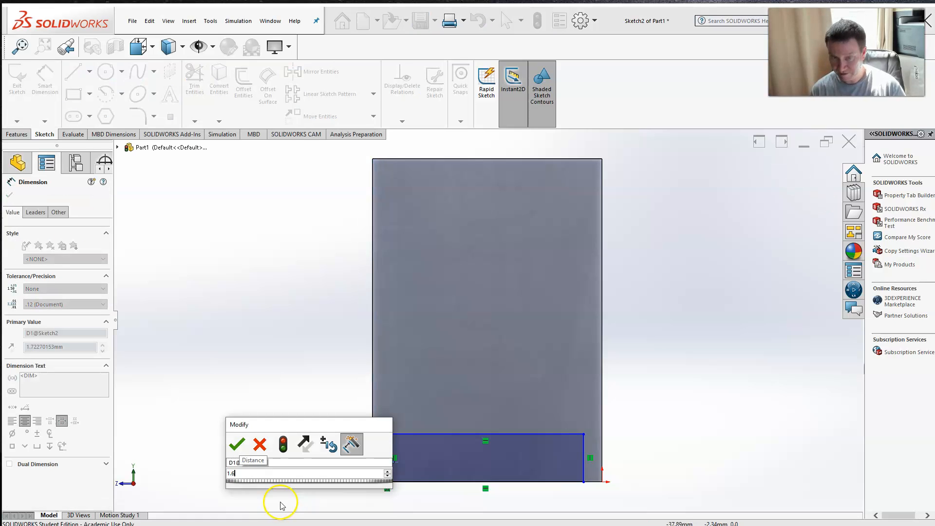
pyautogui.press('Return')
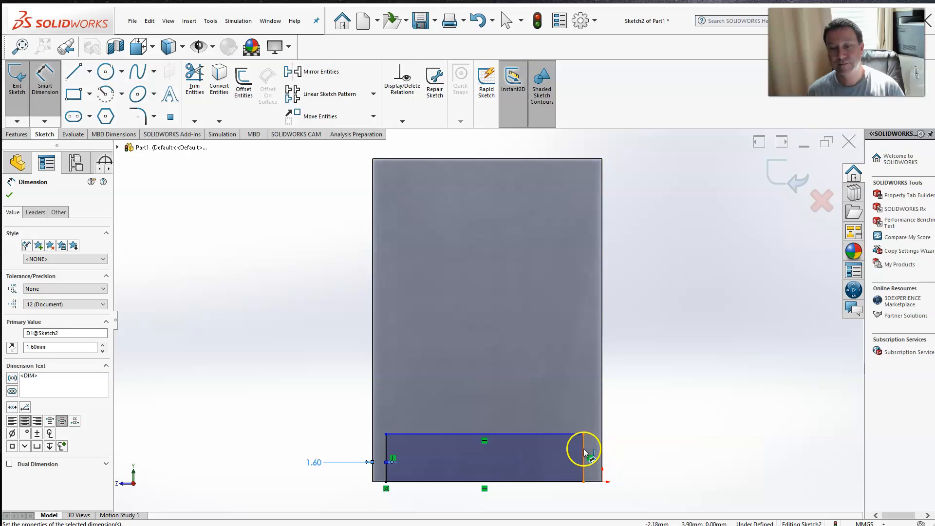
# - Dimension the gap between the rectangle's other side and the face's vertical edge at the origin, setting it to 5.5 mm
pyautogui.click(602, 451)
pyautogui.click(603, 450)
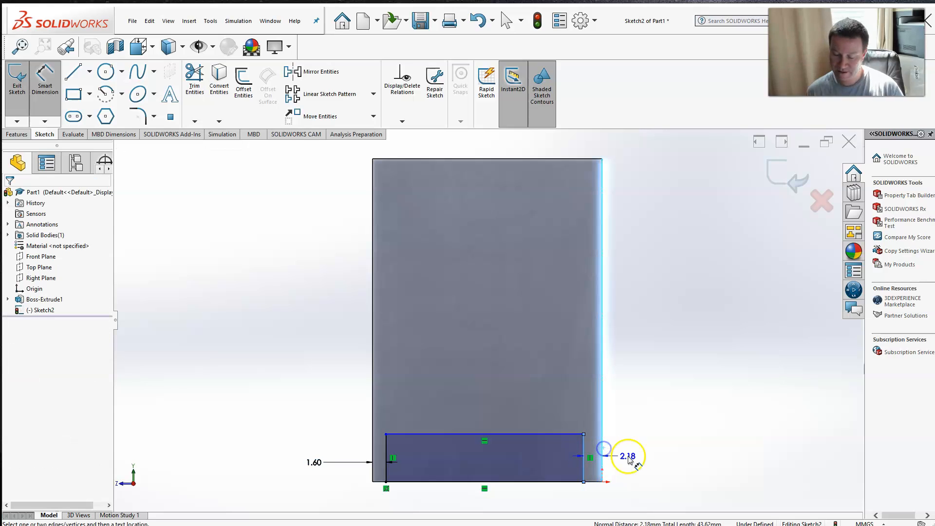
pyautogui.click(643, 478)
pyautogui.write('5.5')
pyautogui.press('Return')
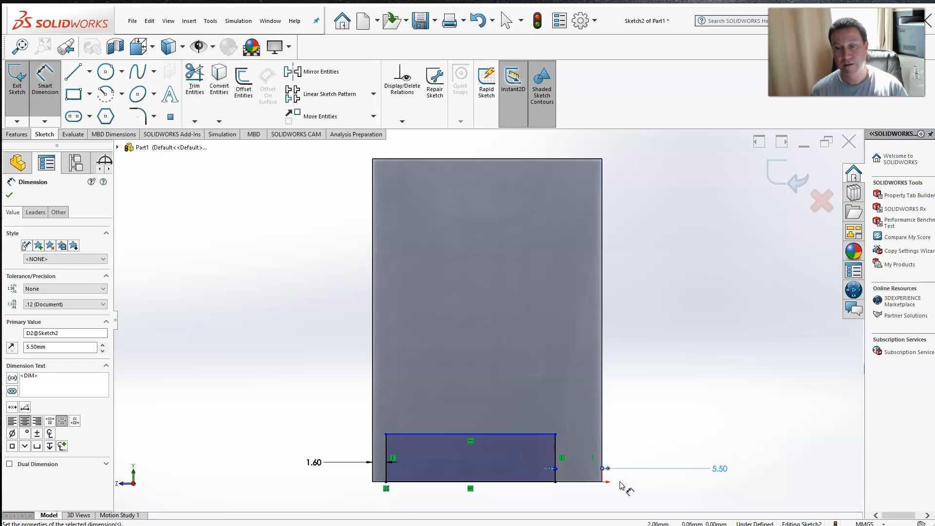
# - Dimension the rectangle's height, set it to 5 mm, and exit the sketch
pyautogui.click(507, 434)
pyautogui.click(537, 481)
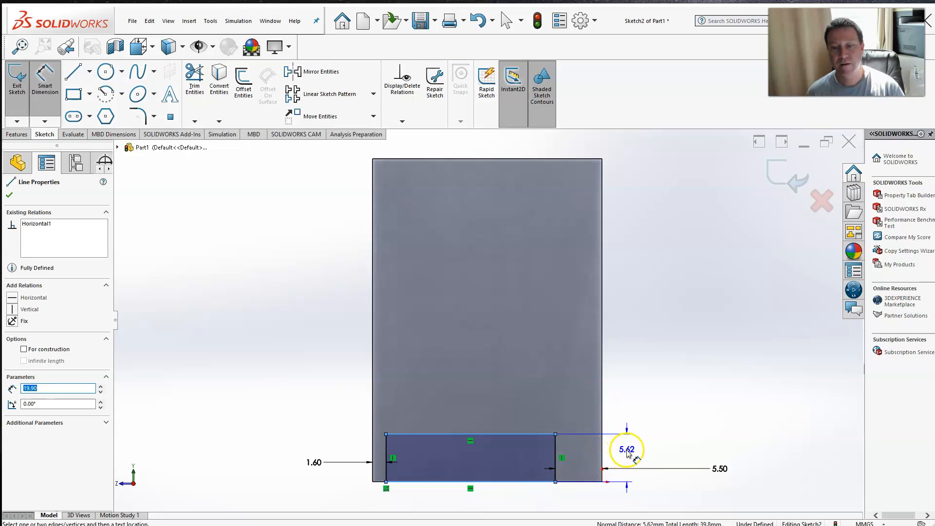
pyautogui.click(657, 398)
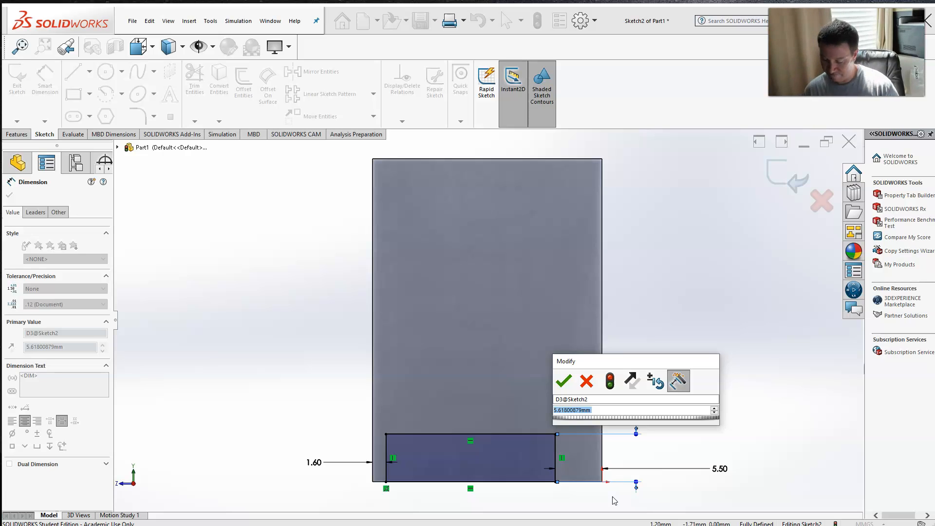
pyautogui.write('5')
pyautogui.press('Return')
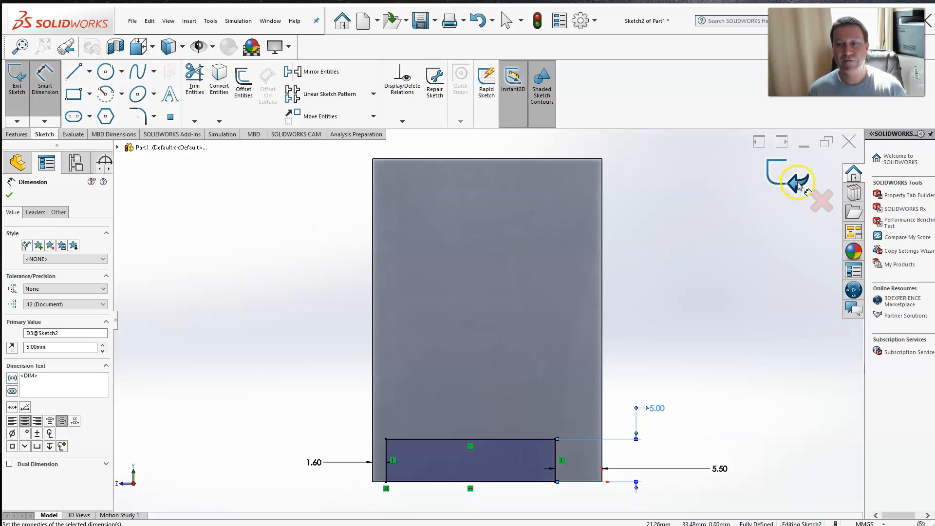
pyautogui.click(799, 184)
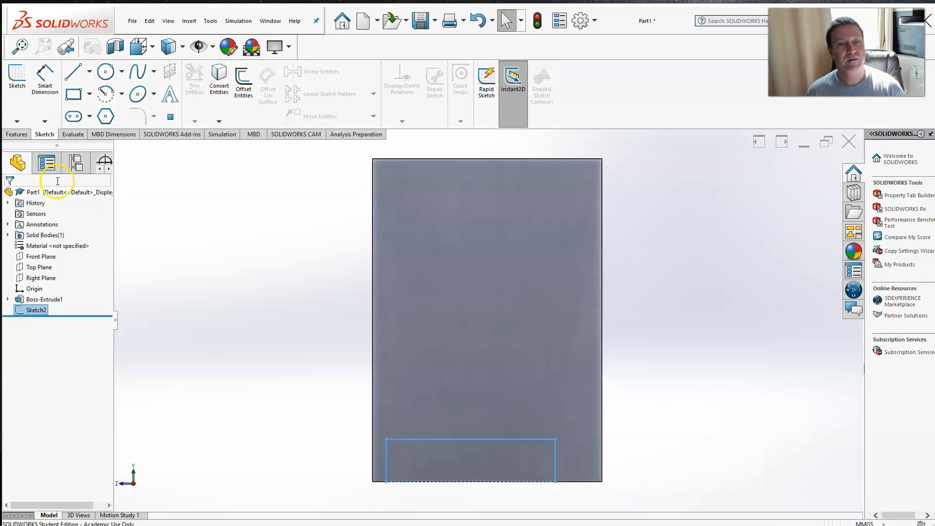
pyautogui.click(17, 134)
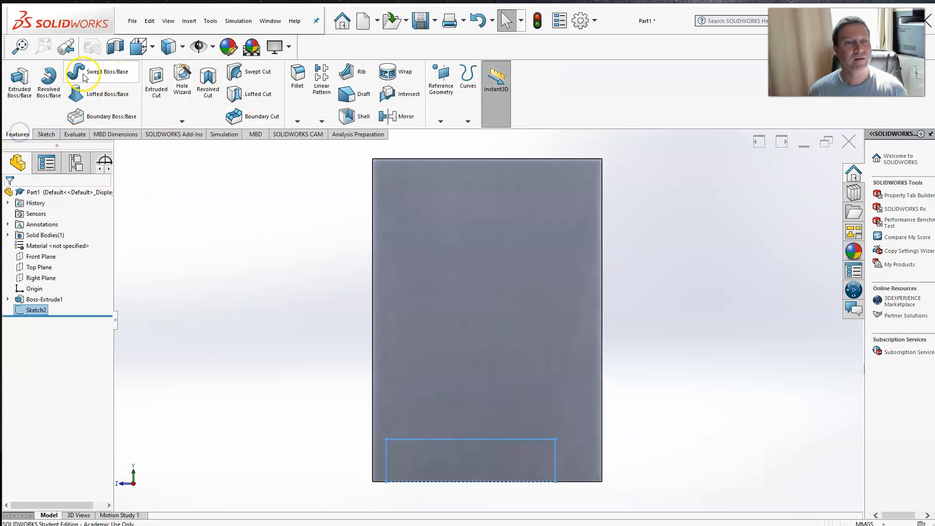
pyautogui.click(16, 90)
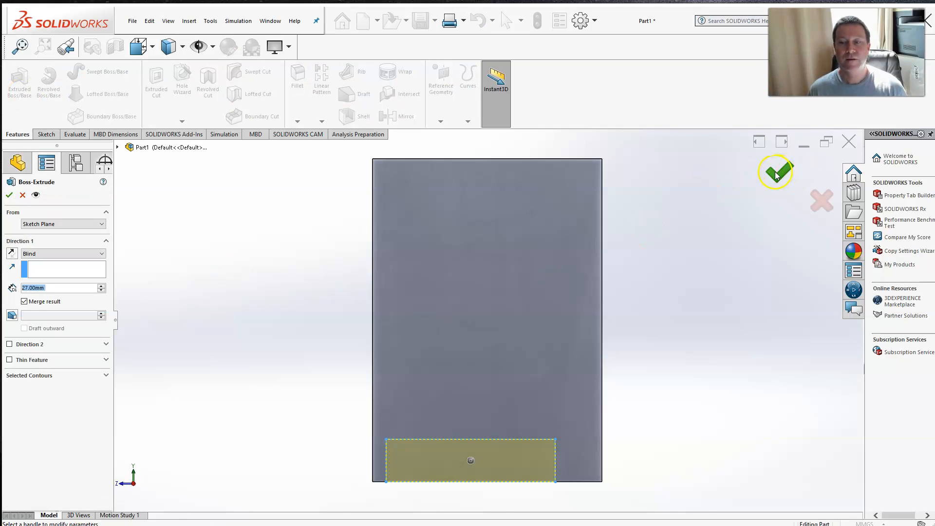
pyautogui.moveTo(370, 248); pyautogui.dragTo(330, 262, button='middle')
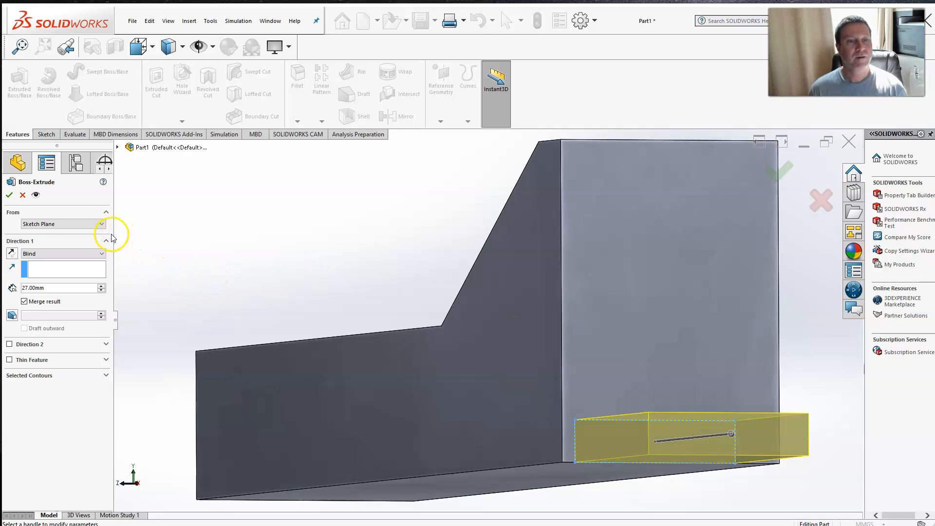
pyautogui.press('Escape')
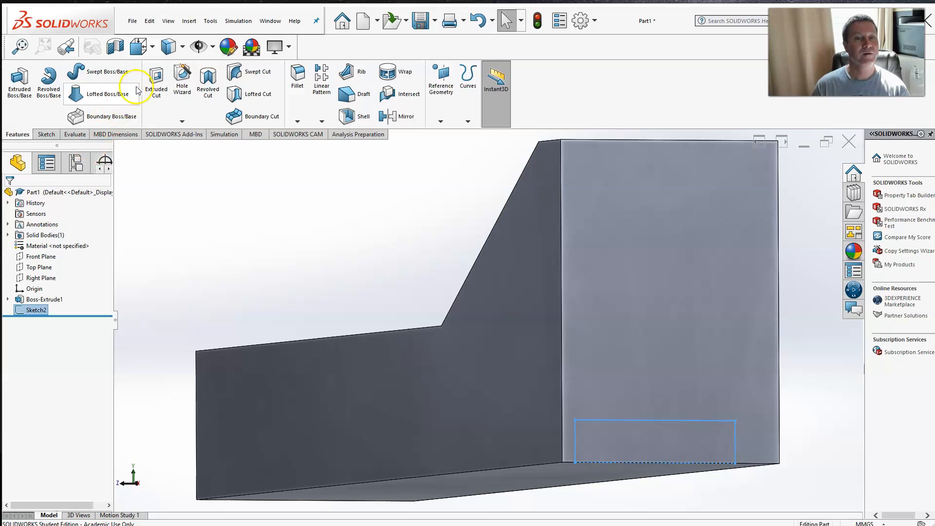
# - Cut-extrude the bottom rectangle Through All to form the channel along the full length of the part
pyautogui.click(156, 80)
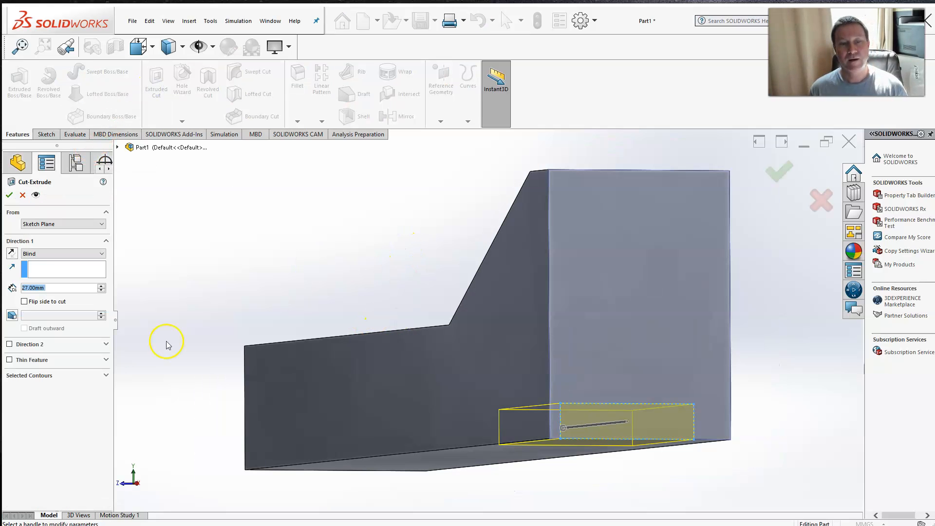
pyautogui.click(68, 252)
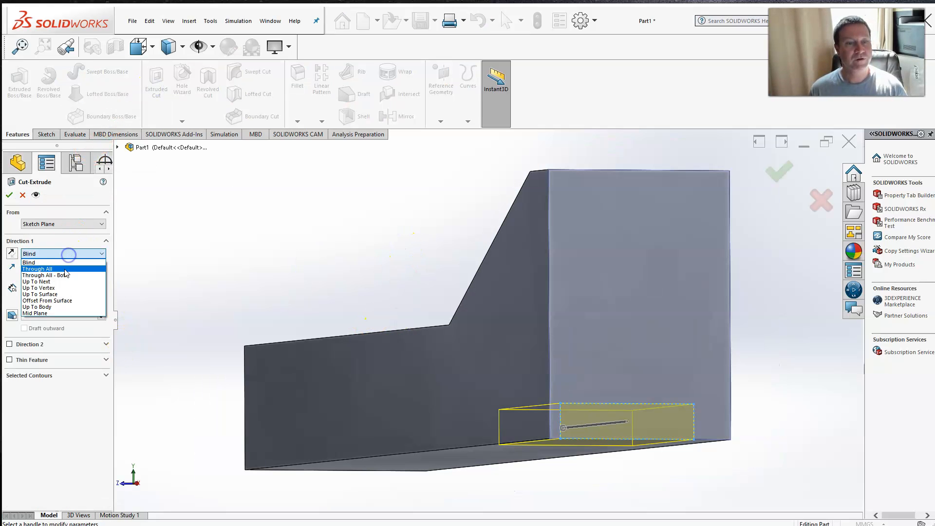
pyautogui.click(49, 269)
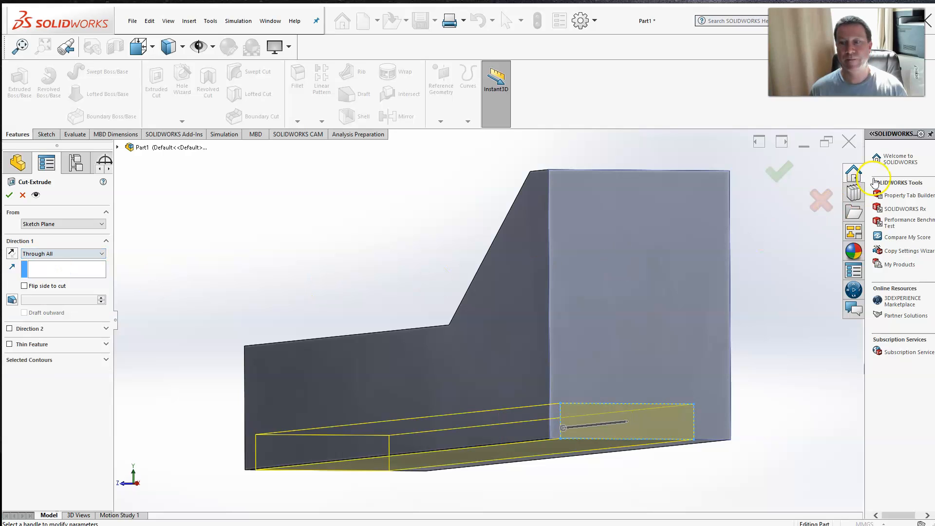
pyautogui.click(782, 172)
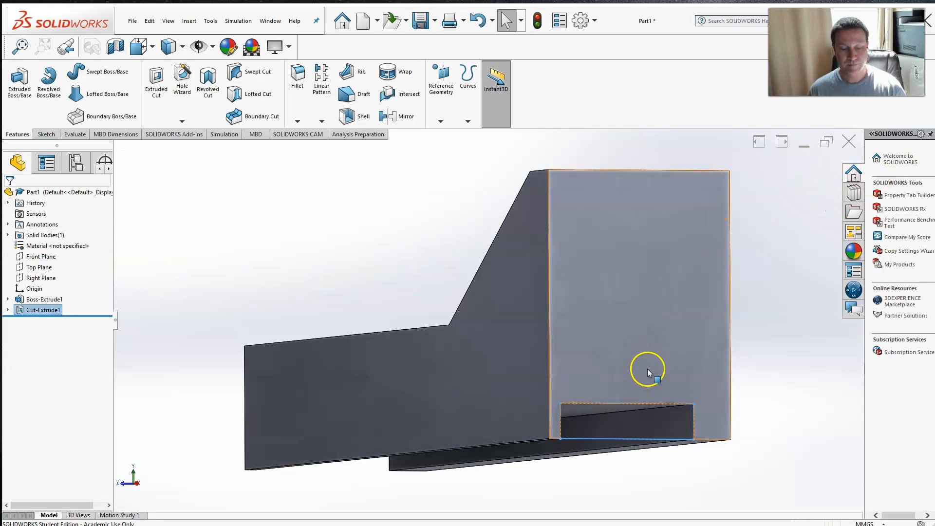
pyautogui.click(770, 341)
pyautogui.moveTo(754, 358); pyautogui.dragTo(757, 347, button='middle')
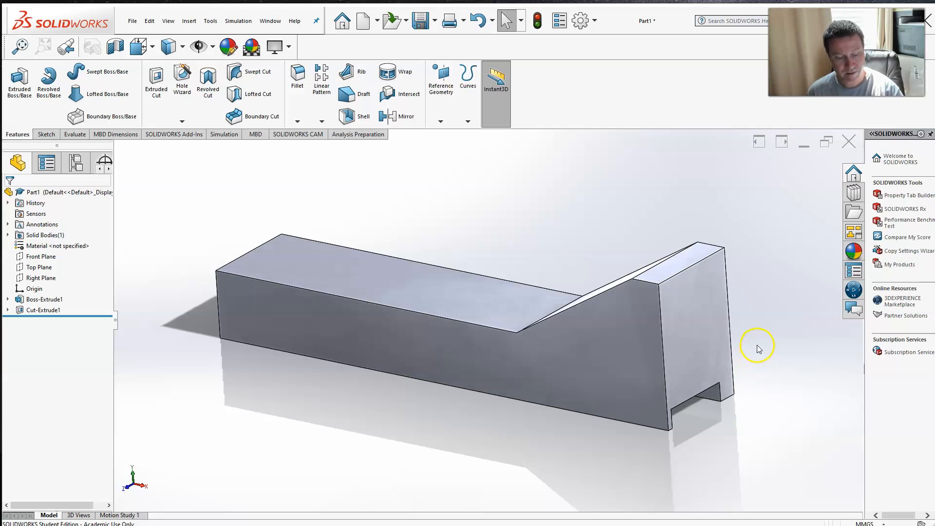
# - On the channel-end face, sketch a vertical construction line about 8.7 mm long, running down from the top edge's midpoint
pyautogui.hotkey('ctrl', '4')
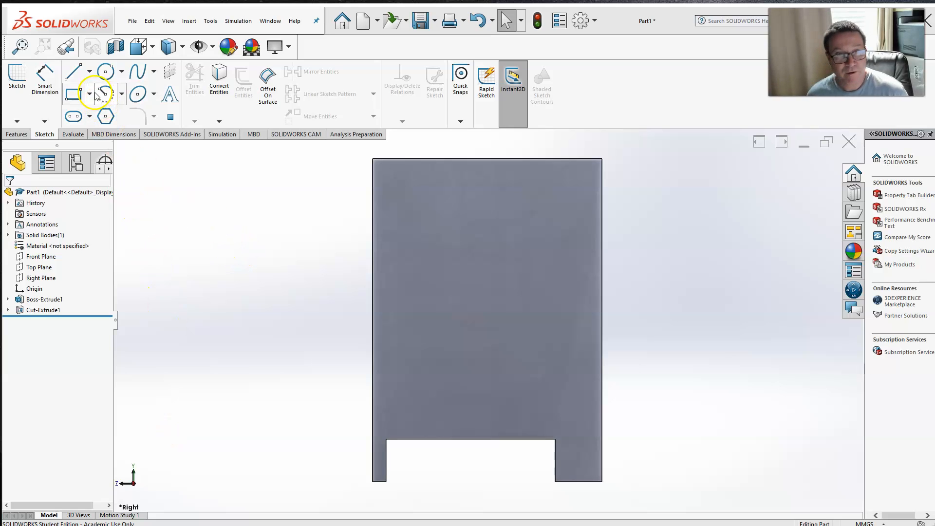
pyautogui.click(17, 78)
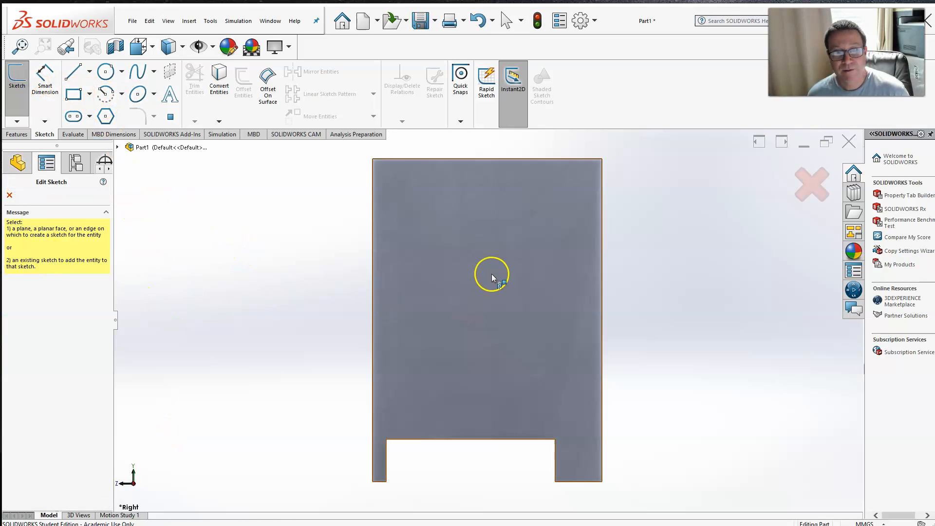
pyautogui.click(491, 273)
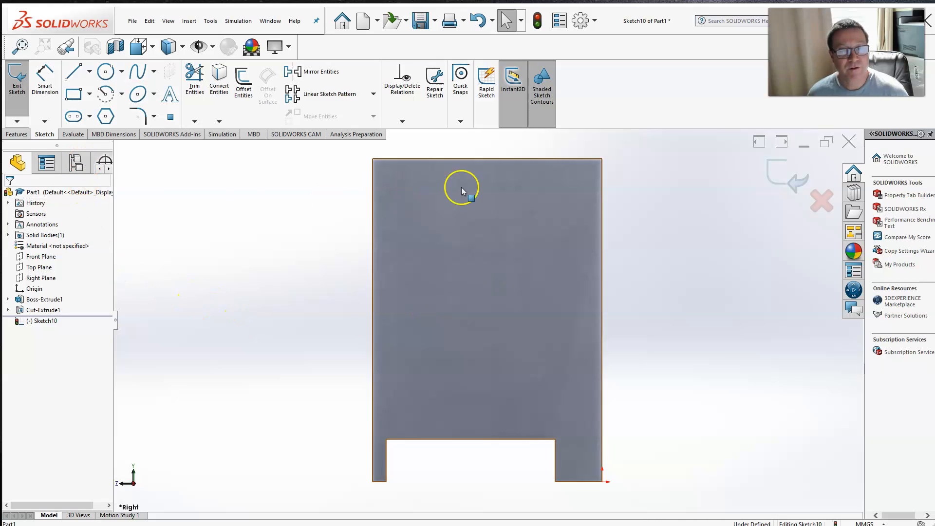
pyautogui.click(77, 78)
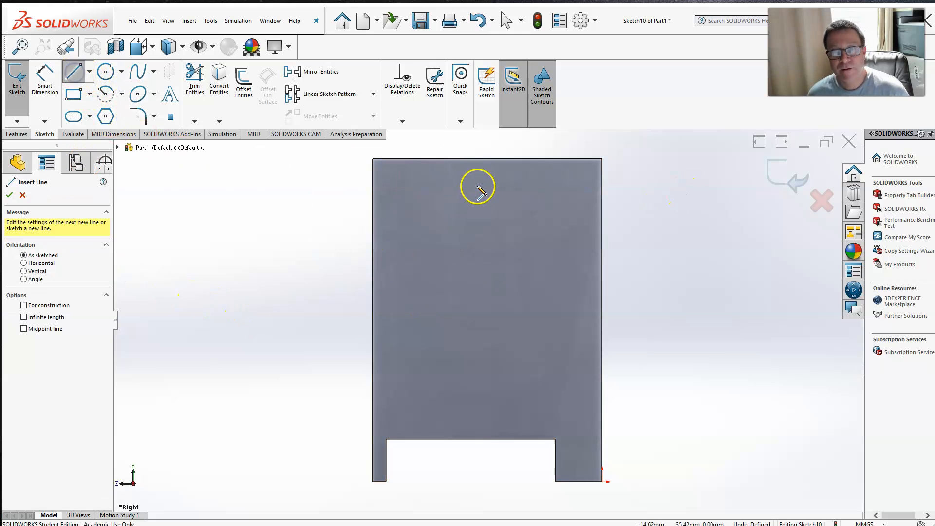
pyautogui.click(487, 159)
pyautogui.click(487, 234)
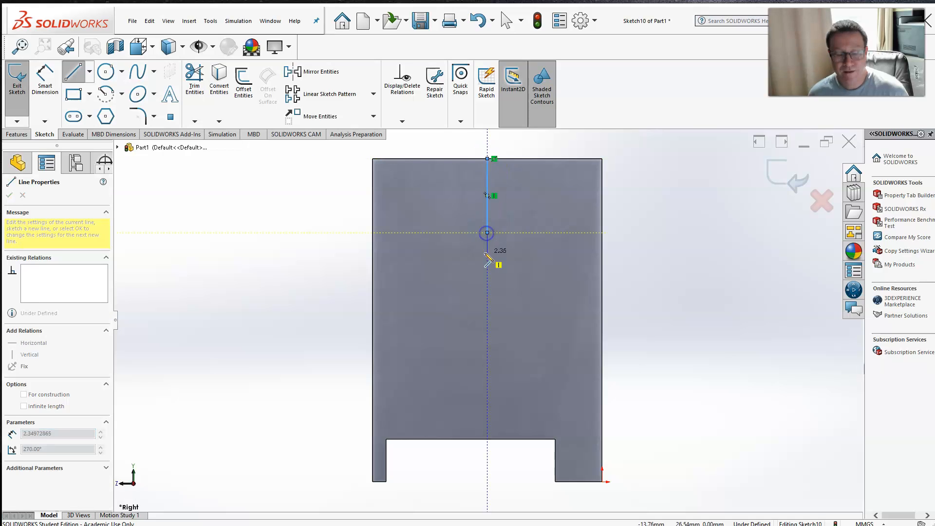
pyautogui.press('Escape')
pyautogui.click(487, 210)
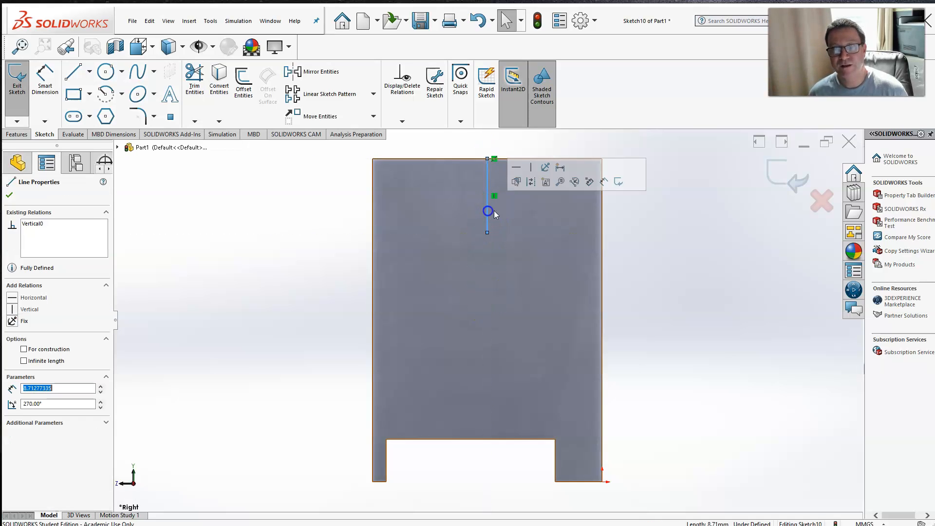
pyautogui.click(533, 184)
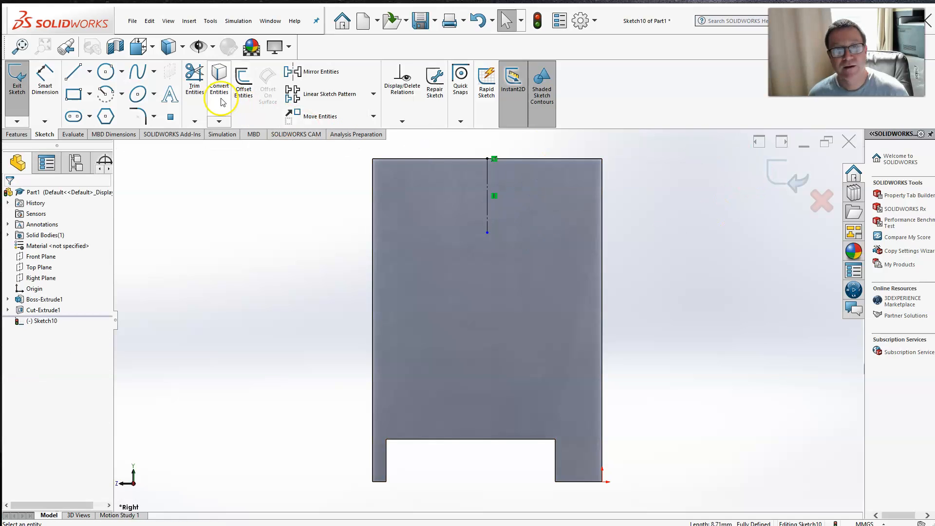
# - Dimension the construction line's length and set it to 10.5 mm
pyautogui.click(45, 77)
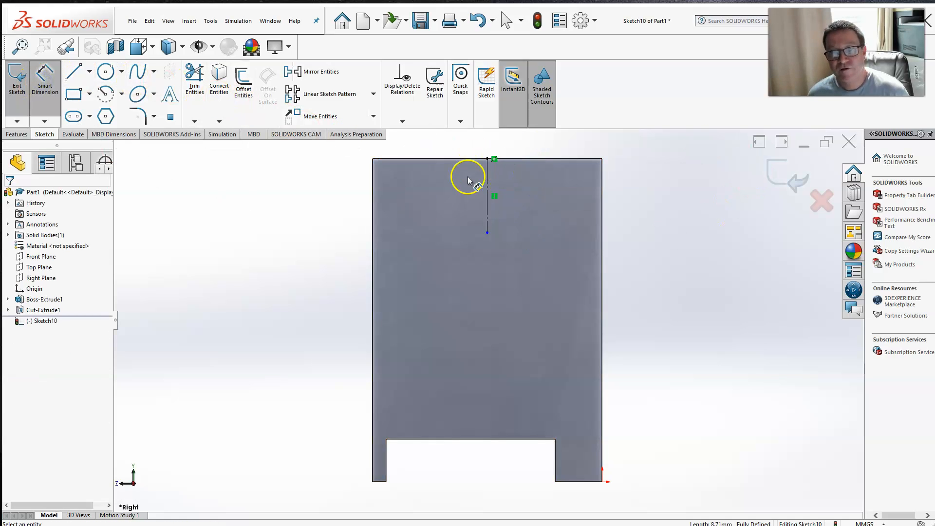
pyautogui.click(487, 196)
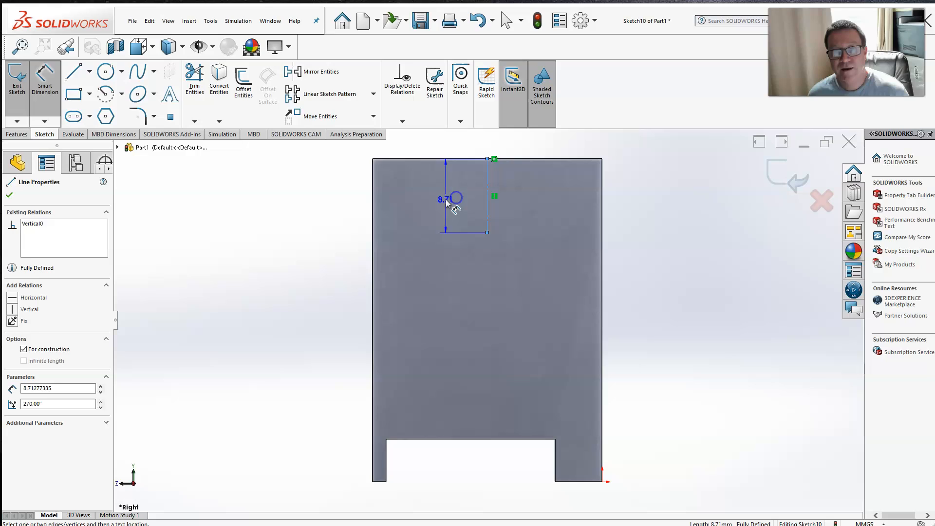
pyautogui.click(433, 254)
pyautogui.write('10.5')
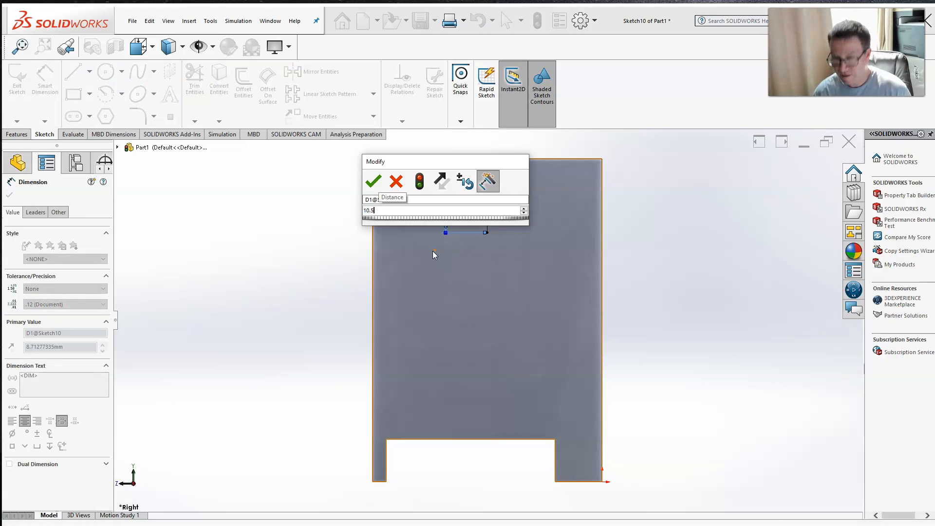
pyautogui.press('Return')
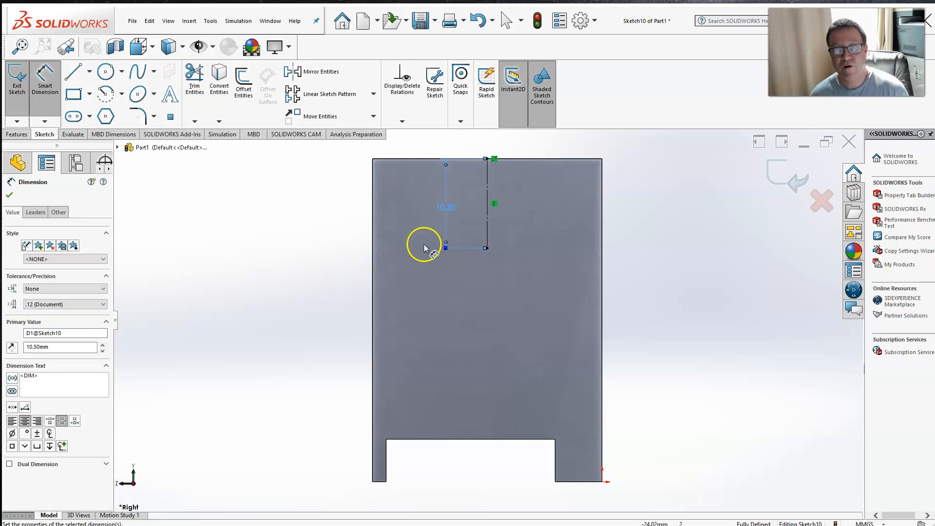
# - Sketch a circle about 6.8 mm in diameter, centred on the construction line's lower endpoint
pyautogui.click(106, 72)
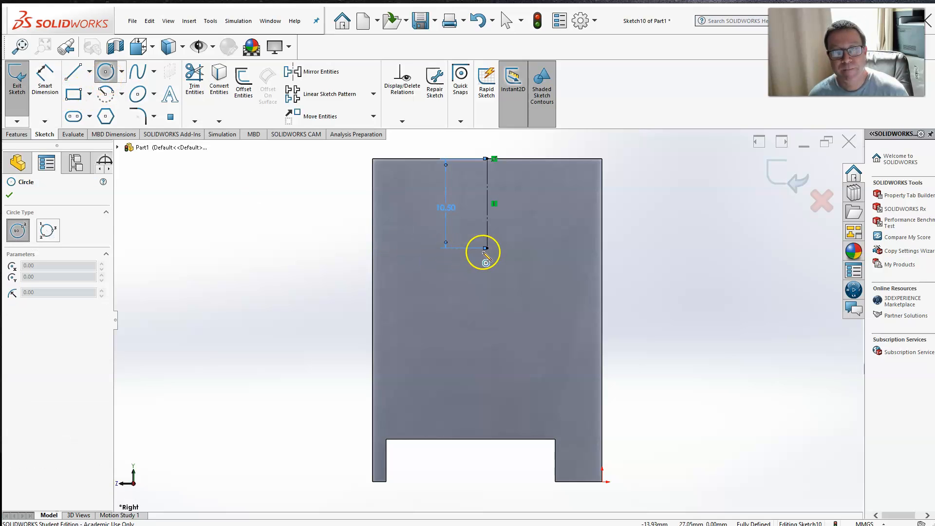
pyautogui.click(486, 248)
pyautogui.click(514, 239)
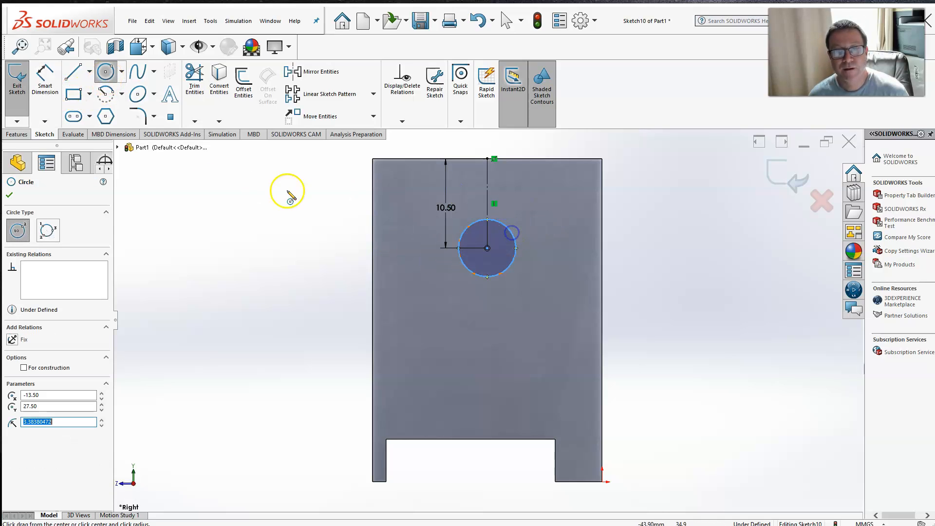
# - Dimension the circle's diameter, set it to 5 mm, and exit the sketch
pyautogui.click(49, 84)
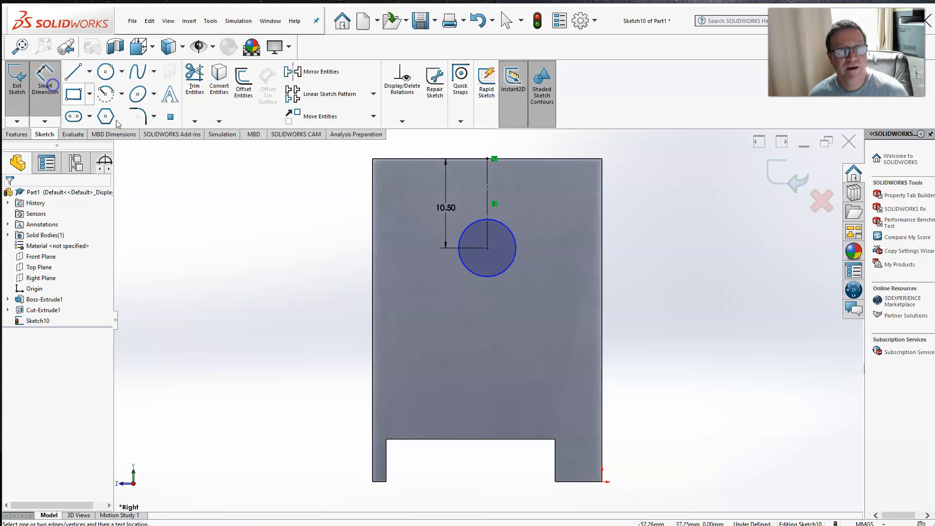
pyautogui.click(508, 229)
pyautogui.click(540, 219)
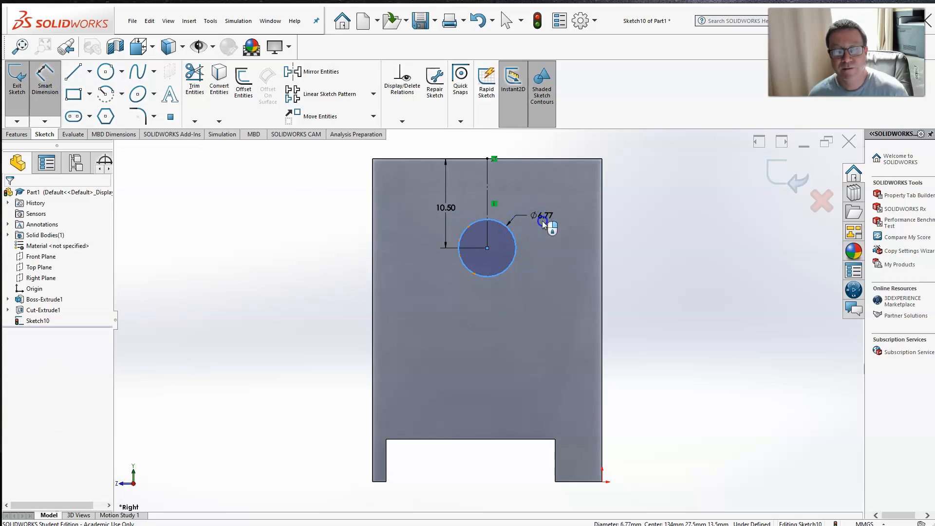
pyautogui.write('5')
pyautogui.press('Return')
pyautogui.click(553, 271)
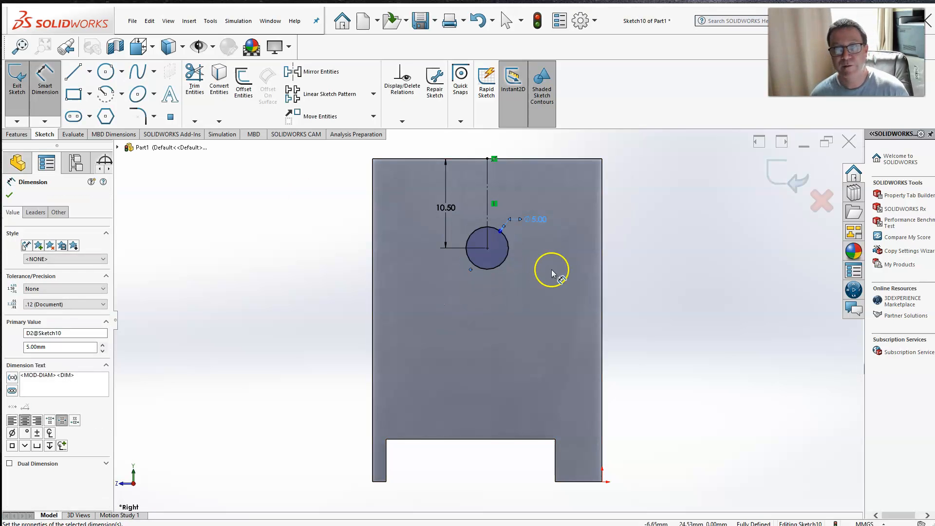
pyautogui.click(798, 179)
pyautogui.click(92, 195)
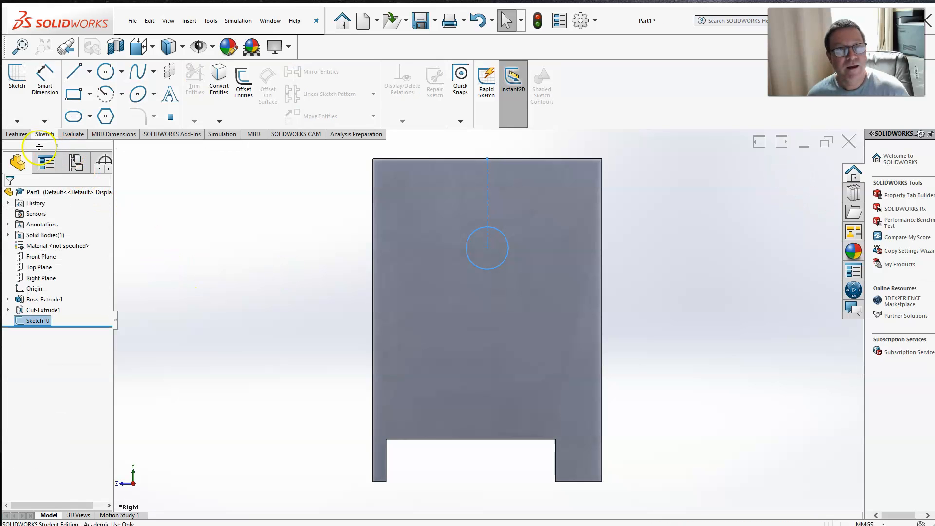
# - Cut-extrude the circle Blind to a depth of 14.5 mm to make the hole in the end face
pyautogui.click(22, 135)
pyautogui.click(156, 84)
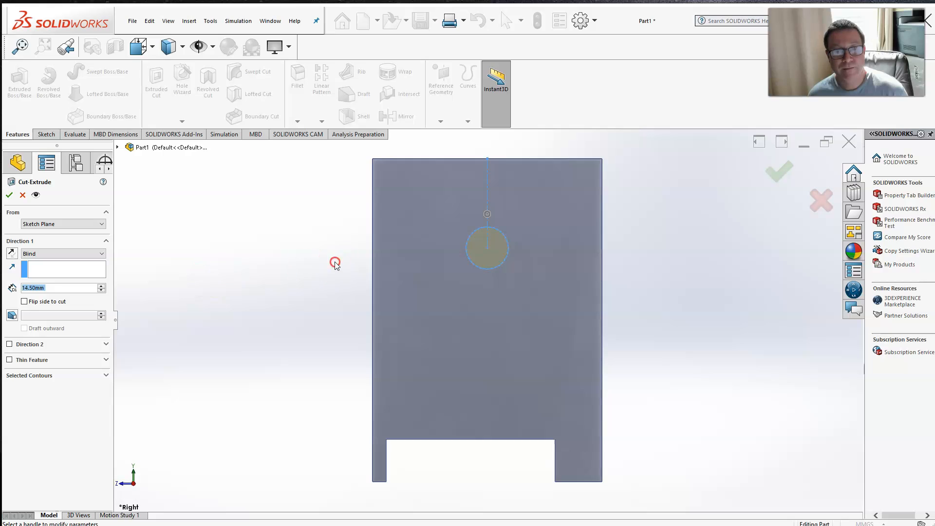
pyautogui.moveTo(335, 263); pyautogui.dragTo(307, 279, button='middle')
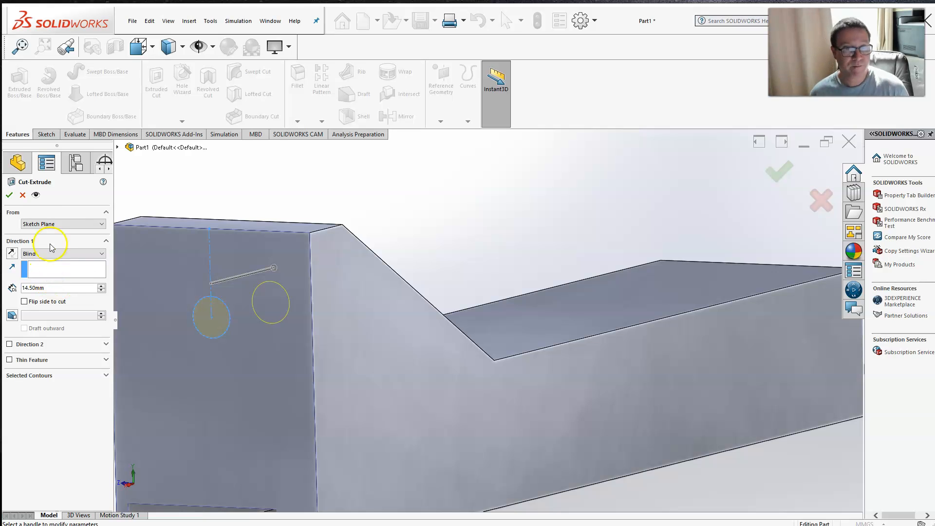
pyautogui.click(10, 195)
pyautogui.scroll(2, 553, 309)
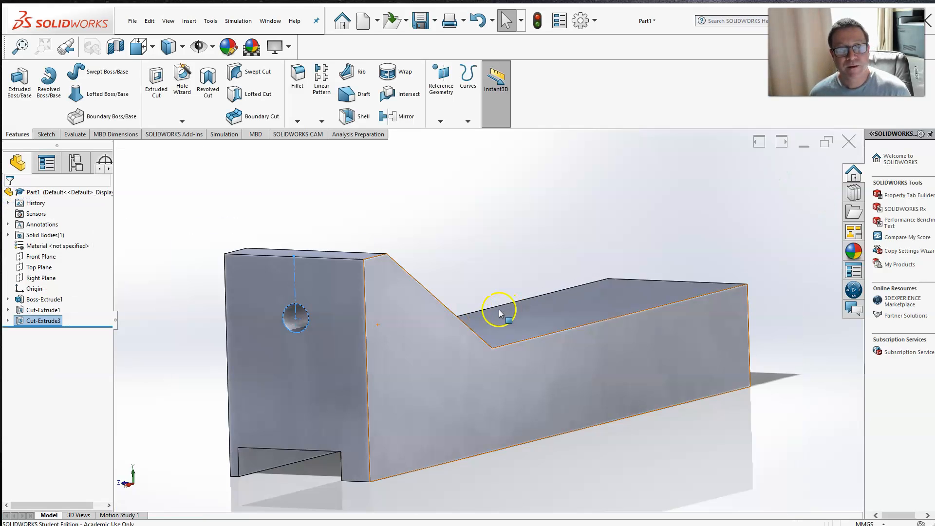
pyautogui.click(448, 199)
pyautogui.scroll(-2, 367, 310)
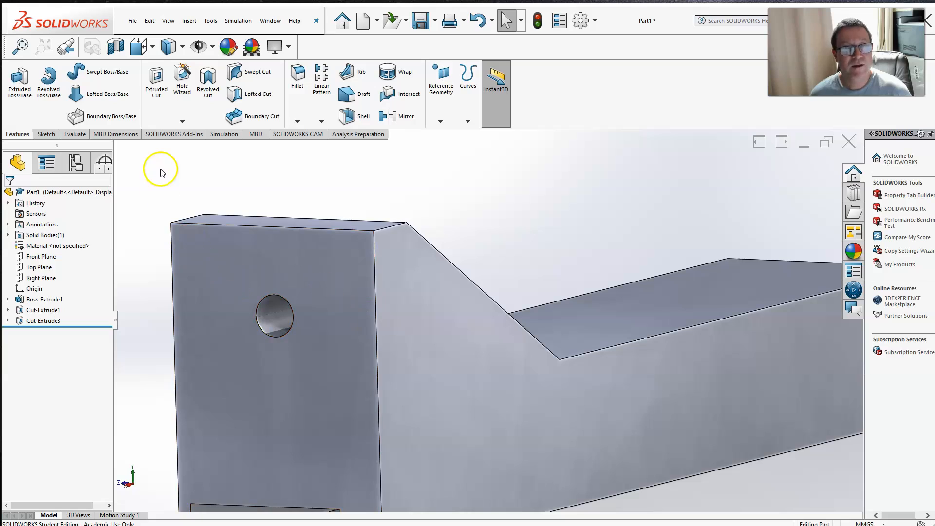
# - Add a Metric Tap M5x0.8 cut thread to the hole, starting at its front edge, Blind 14 mm deep
pyautogui.click(183, 123)
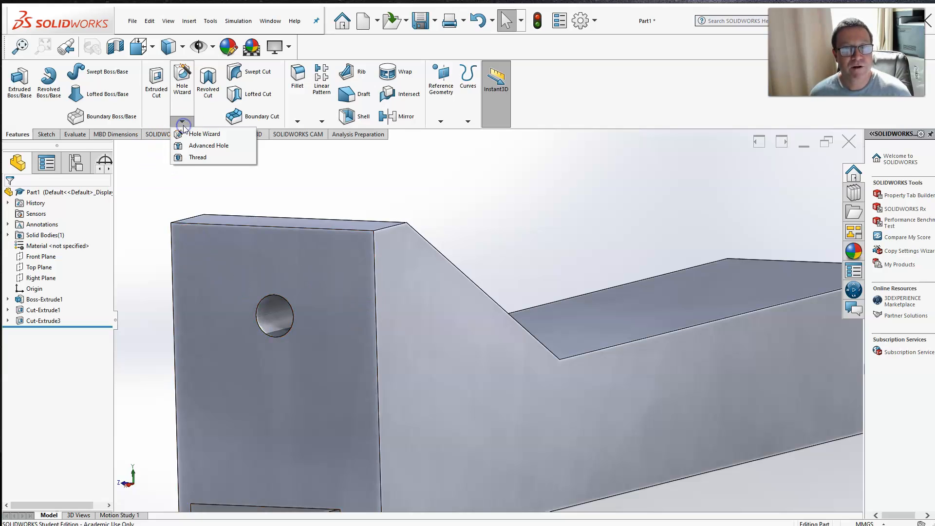
pyautogui.click(182, 157)
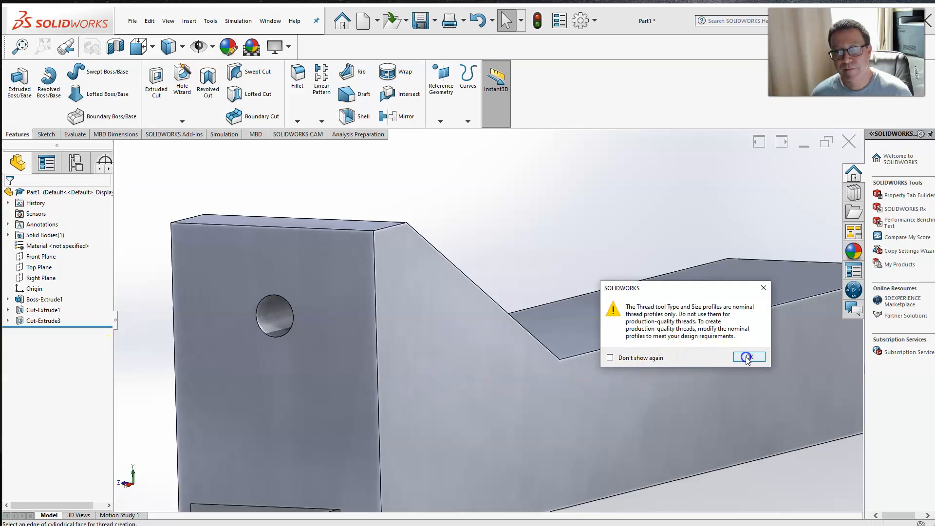
pyautogui.click(748, 357)
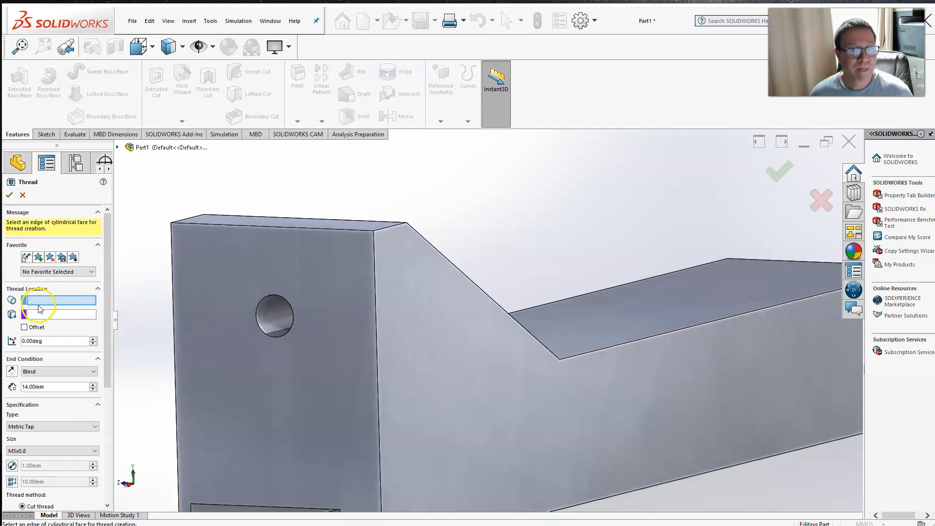
pyautogui.click(260, 330)
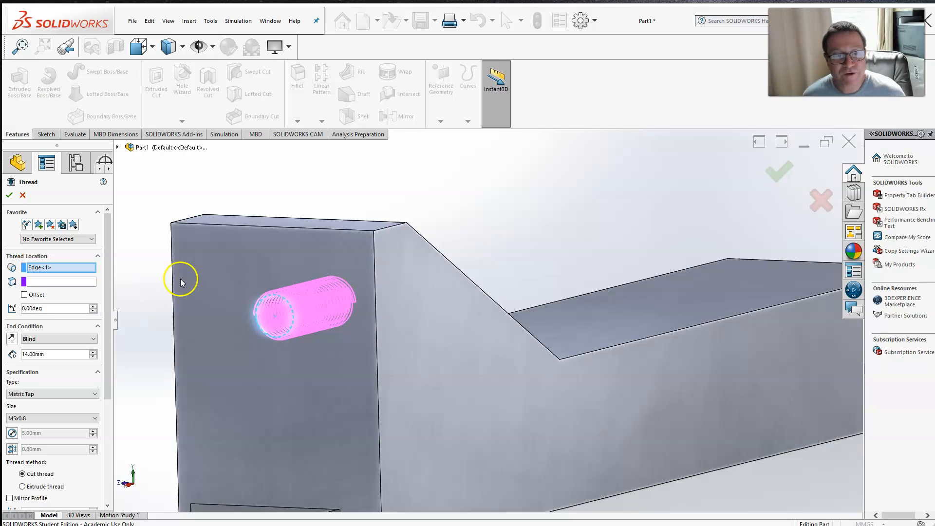
pyautogui.click(54, 355)
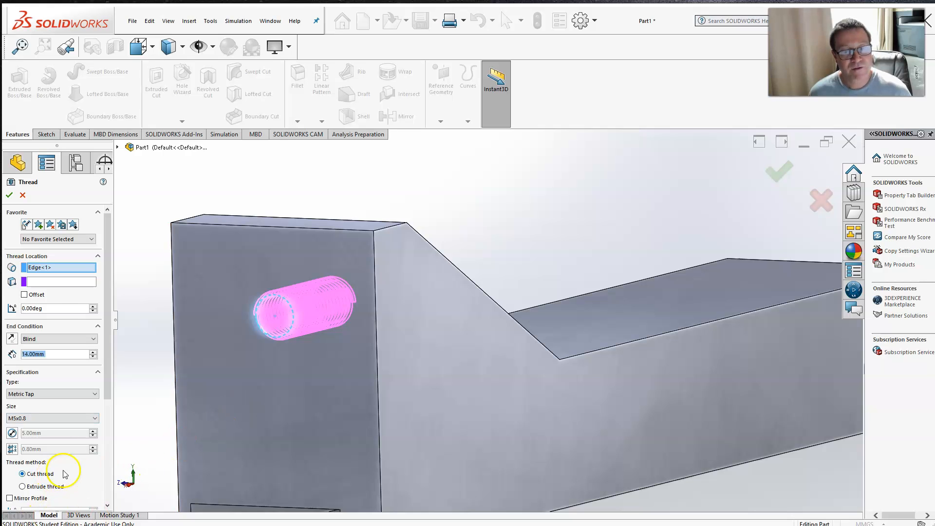
pyautogui.click(779, 173)
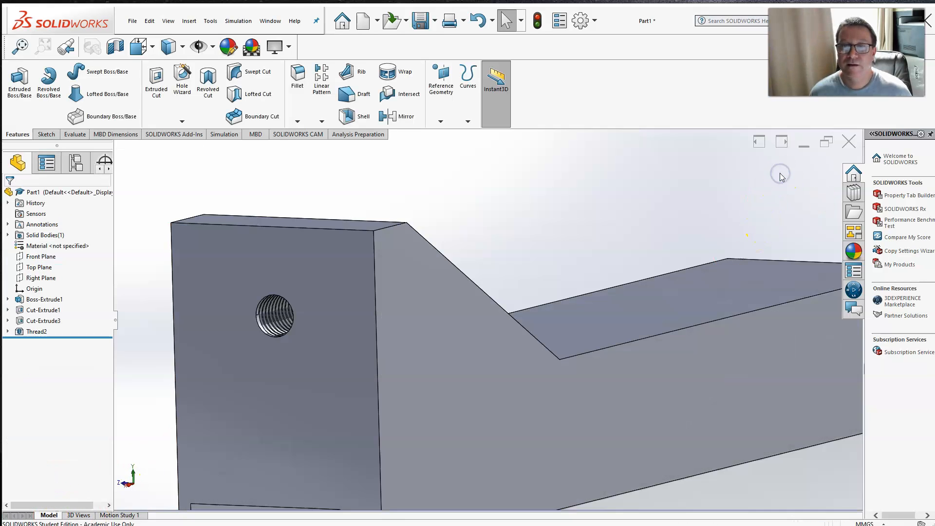
# - Examine the thread inside the end-face hole and the underside of the part
pyautogui.moveTo(386, 306); pyautogui.dragTo(410, 237, button='middle')
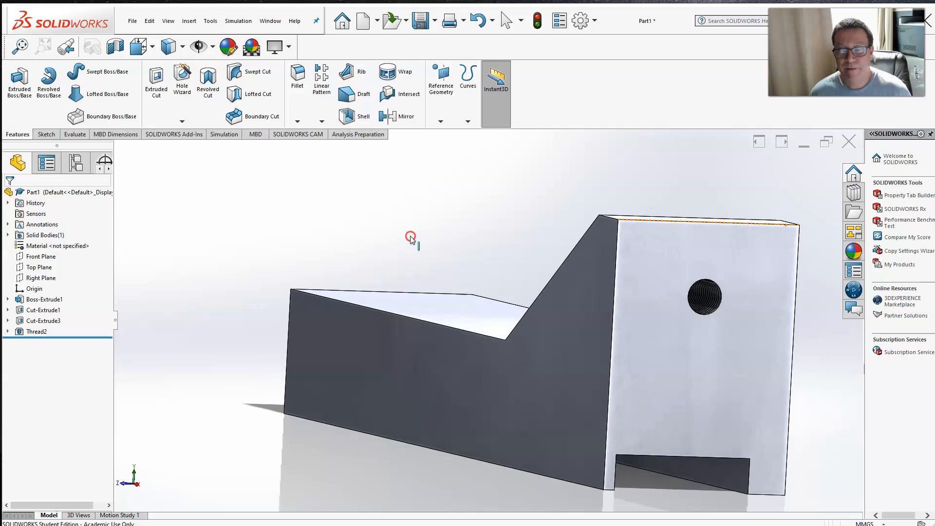
pyautogui.scroll(-6, 510, 326)
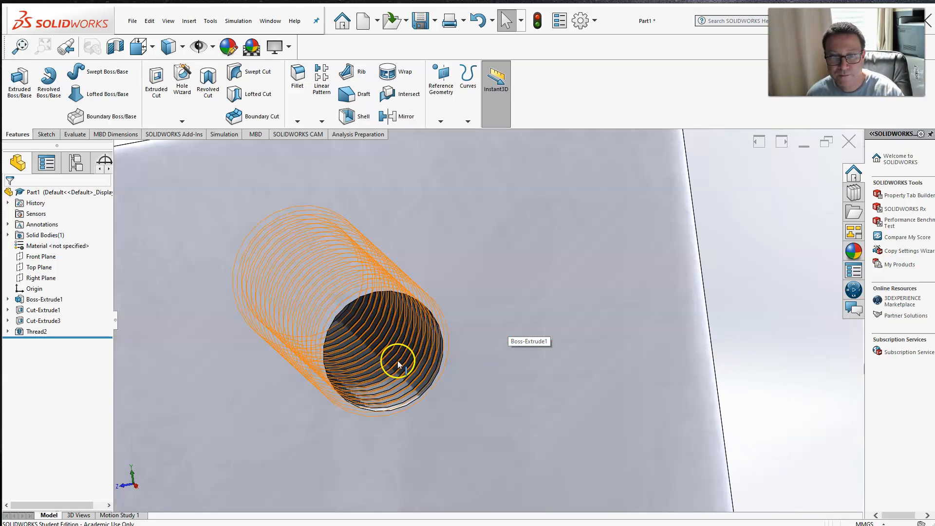
pyautogui.scroll(7, 712, 403)
pyautogui.moveTo(654, 387); pyautogui.dragTo(523, 463, button='middle')
pyautogui.moveTo(520, 457); pyautogui.dragTo(408, 423, button='middle')
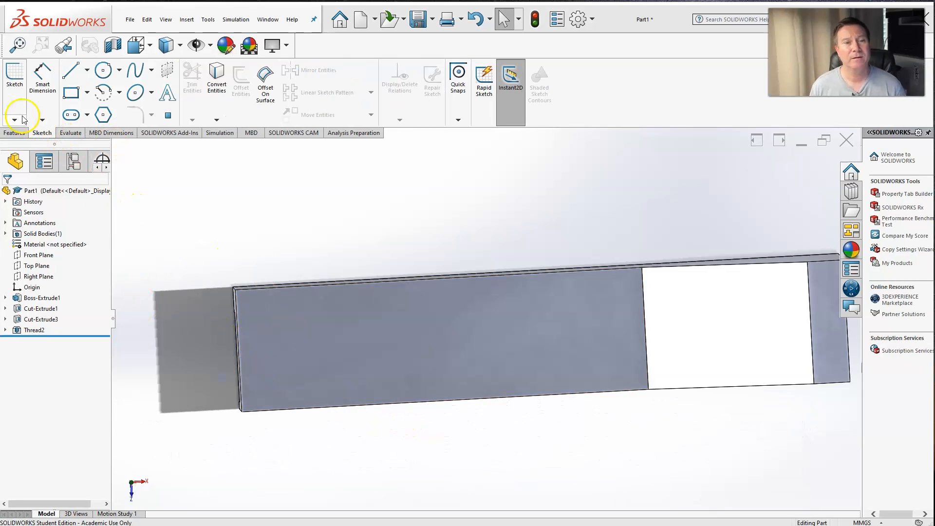
# - On the long flat top face, sketch a horizontal straight slot near the left end, about 13.2 mm between arc centres and 10.8 mm wide
pyautogui.click(14, 78)
pyautogui.click(318, 326)
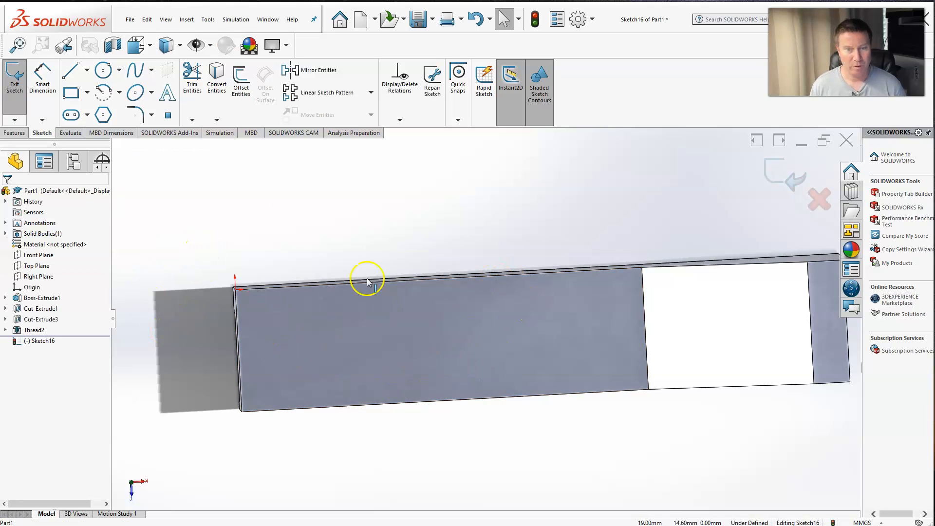
pyautogui.click(139, 47)
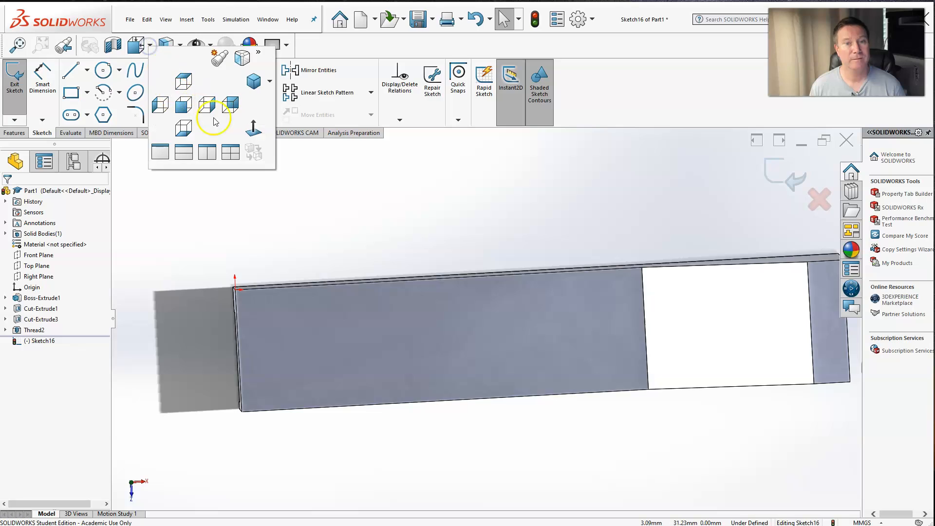
pyautogui.click(233, 156)
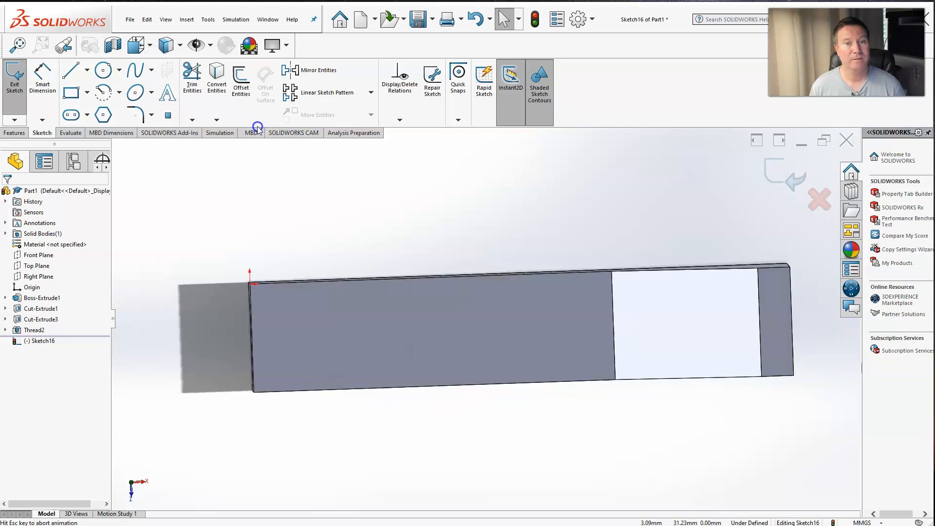
pyautogui.click(72, 117)
pyautogui.scroll(-2, 335, 348)
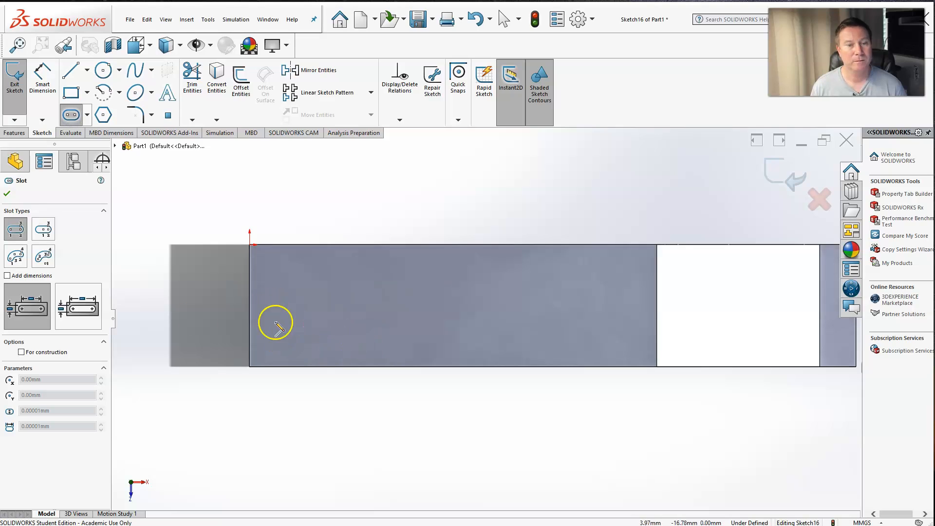
pyautogui.click(30, 322)
pyautogui.click(297, 332)
pyautogui.click(357, 332)
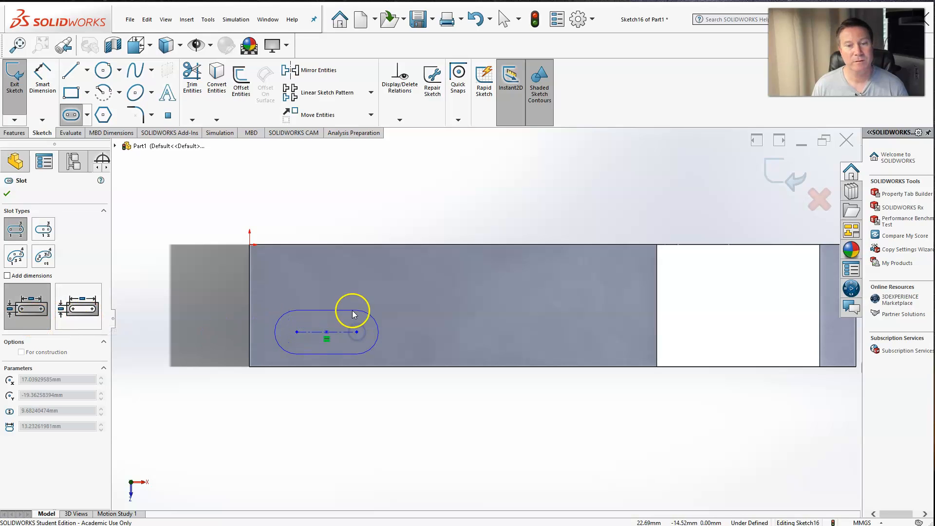
pyautogui.click(354, 309)
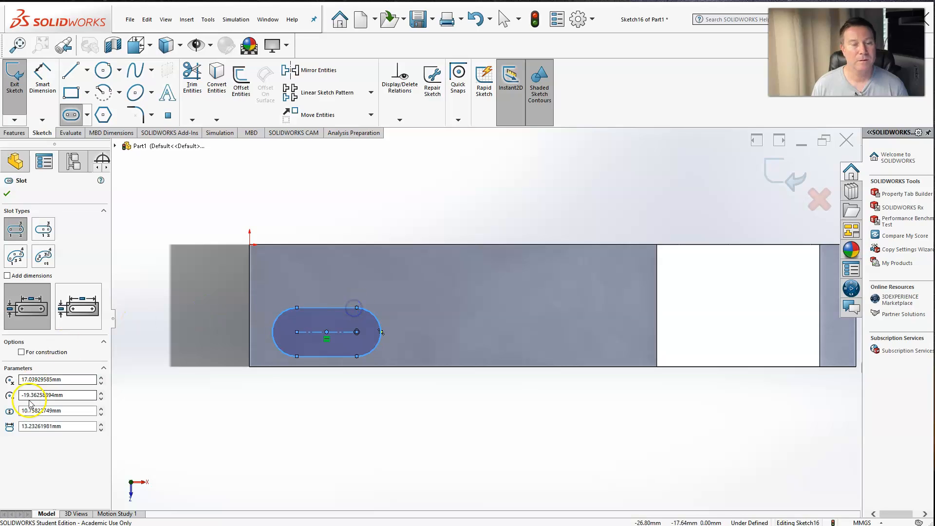
# - Set the slot's width to 11 mm and its centre-to-centre length to 14 mm
pyautogui.click(48, 411)
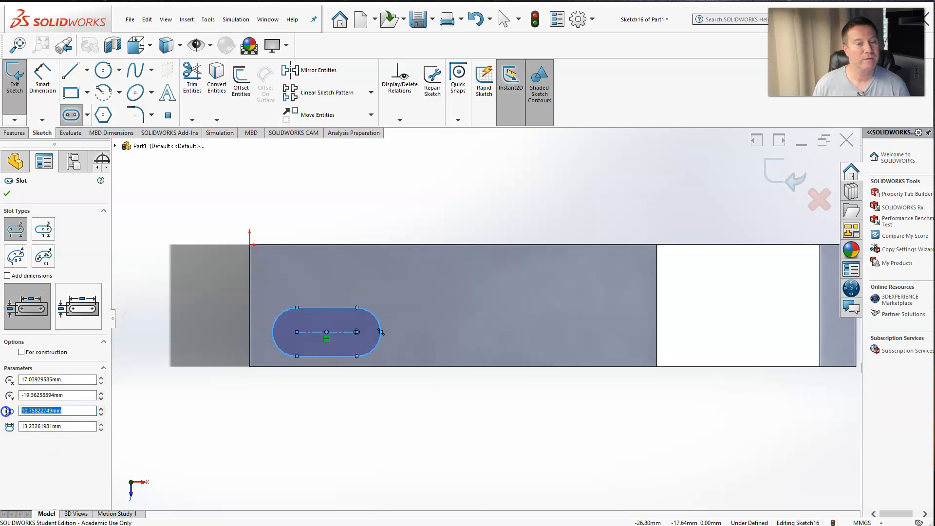
pyautogui.write('11')
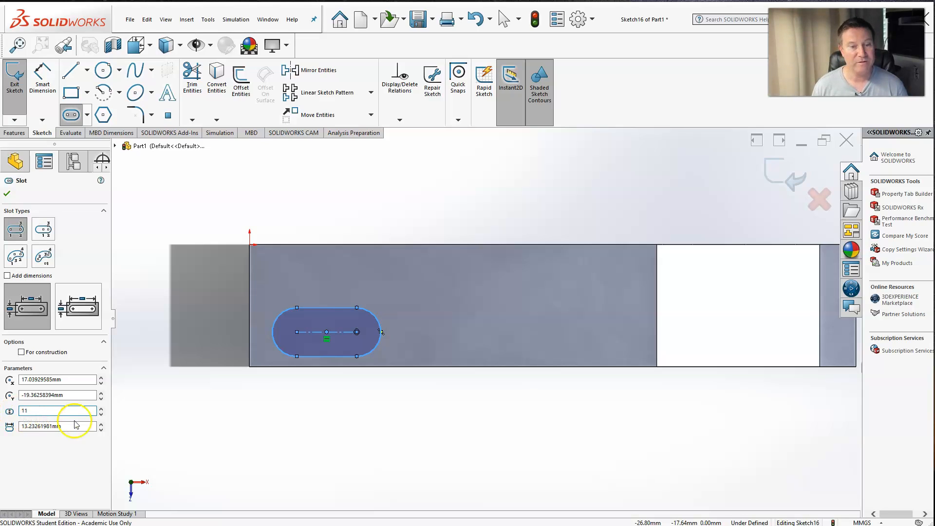
pyautogui.click(75, 426)
pyautogui.write('14')
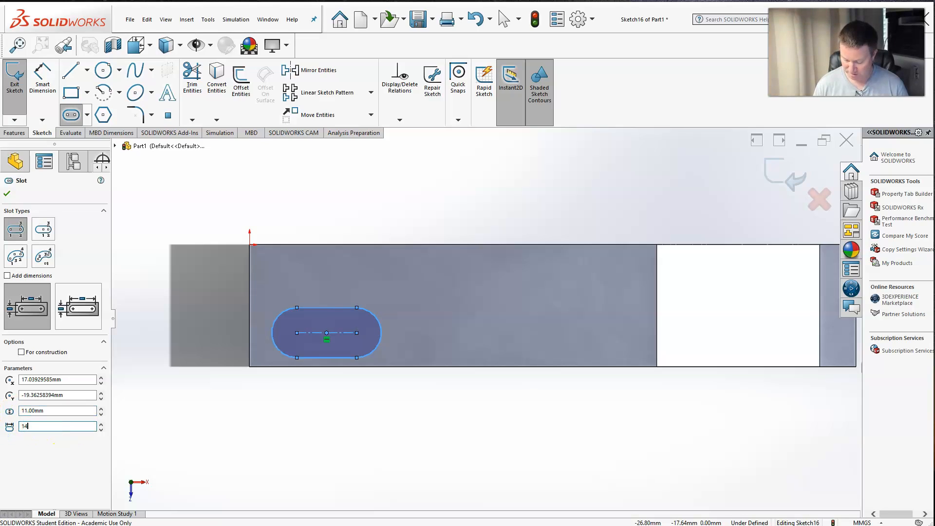
pyautogui.press('Return')
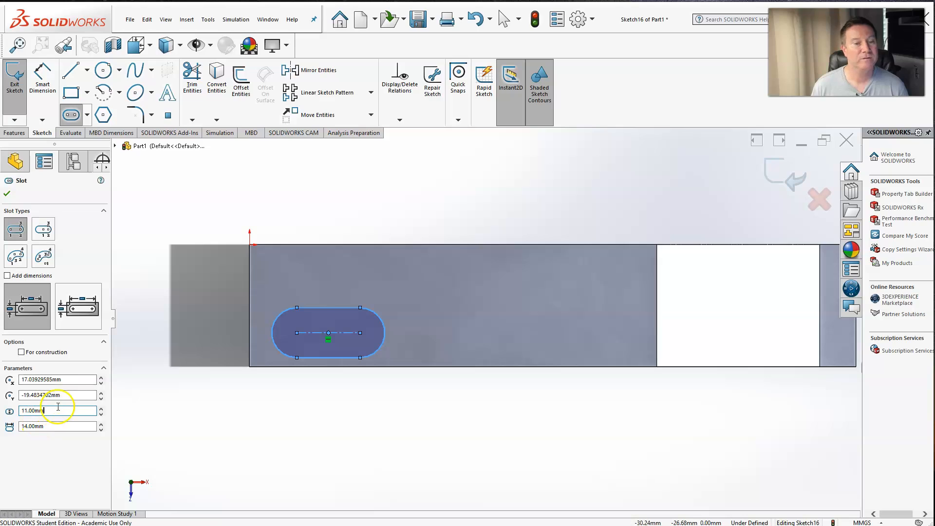
pyautogui.click(68, 380)
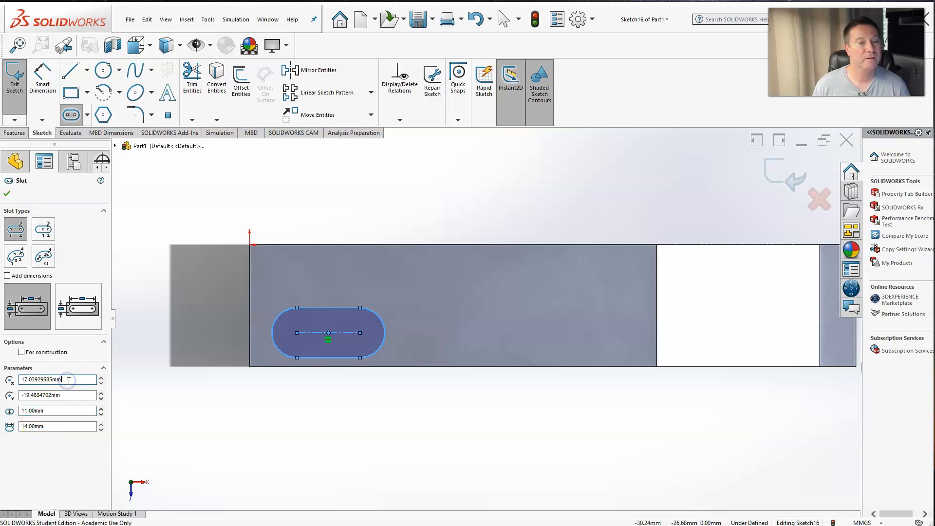
# - Dimension the slot's left arc centre from the part's left edge and set the distance to 15 mm
pyautogui.click(43, 77)
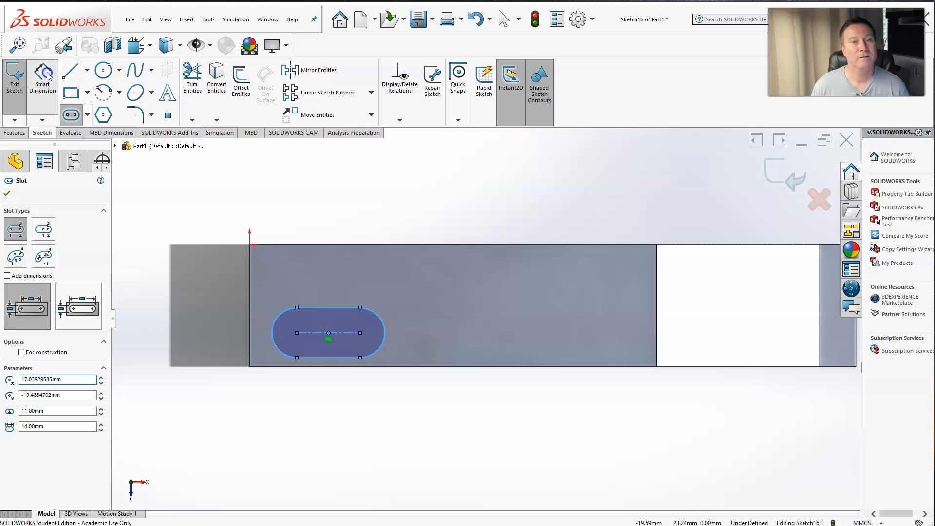
pyautogui.click(297, 335)
pyautogui.click(251, 331)
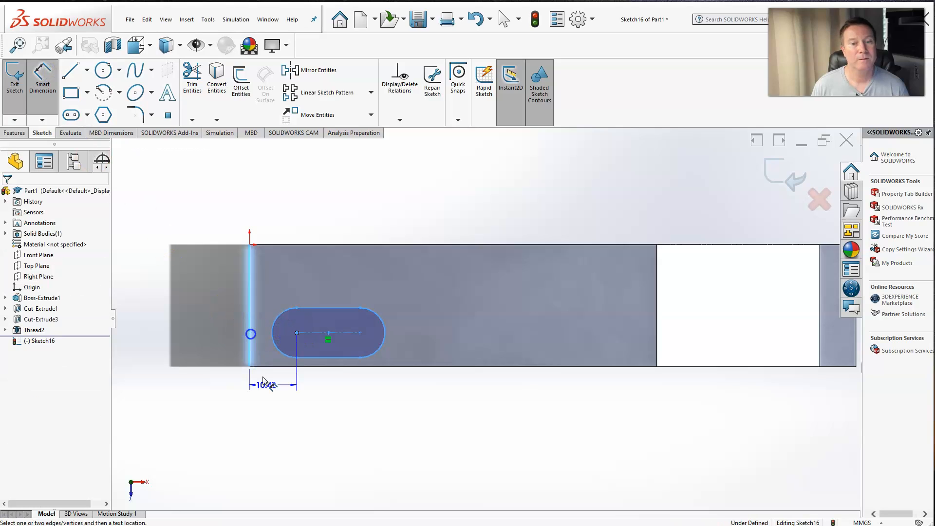
pyautogui.click(273, 411)
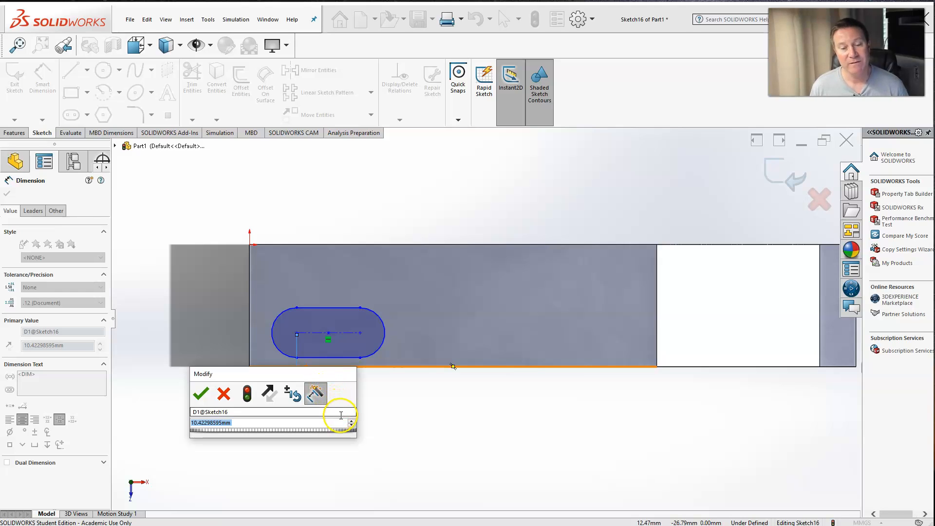
pyautogui.write('1')
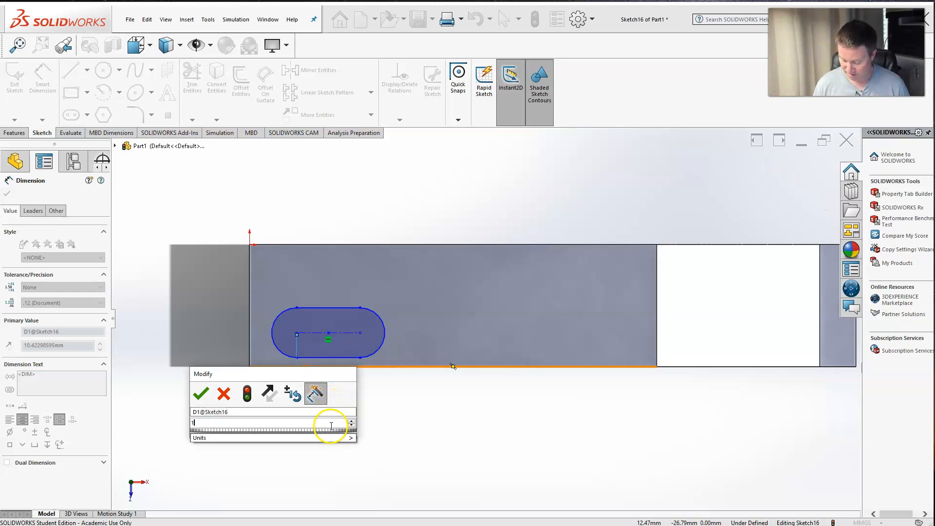
pyautogui.write('5')
pyautogui.press('Return')
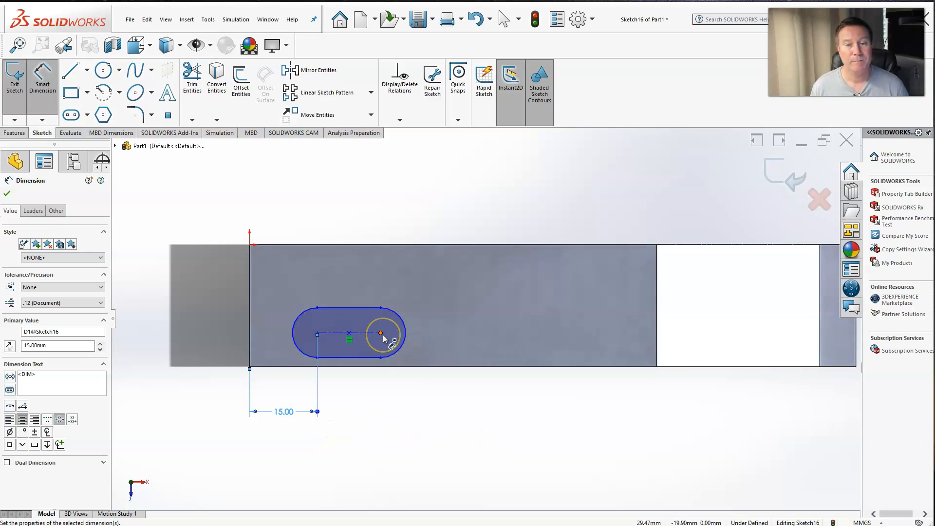
# - Dimension the distance between the slot's arc centres and set it to 14-11, giving 3 mm
pyautogui.click(348, 336)
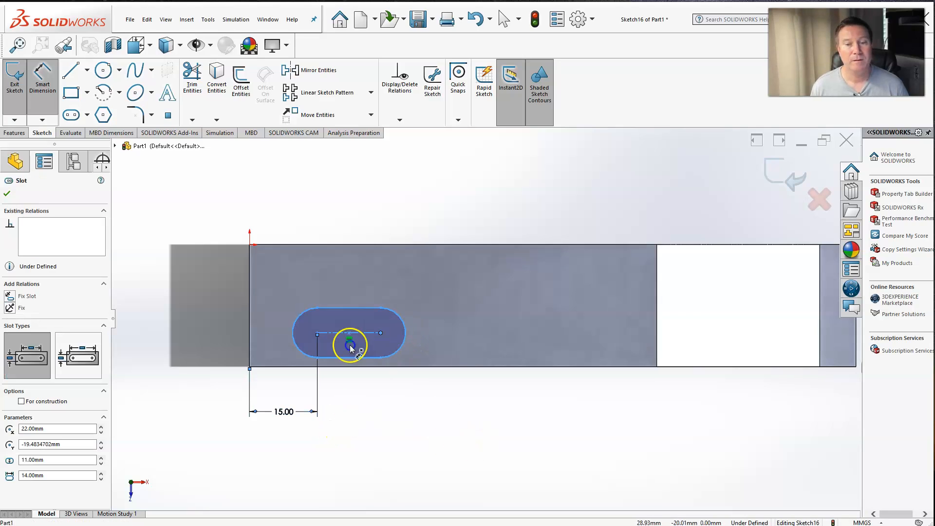
pyautogui.click(324, 333)
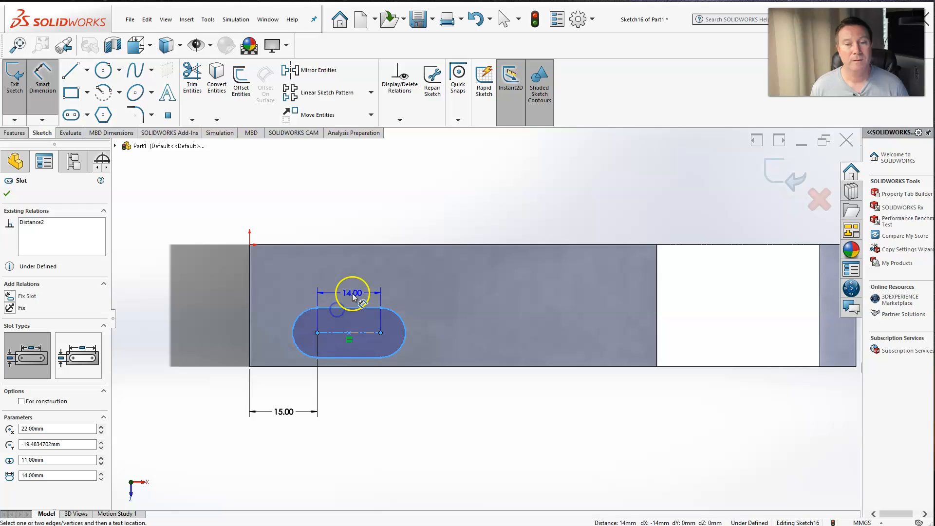
pyautogui.click(350, 288)
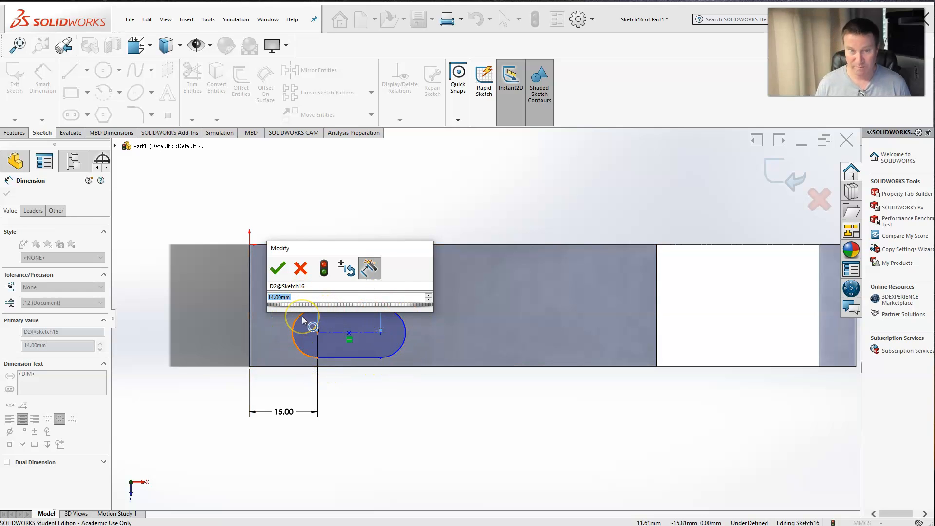
pyautogui.write('3')
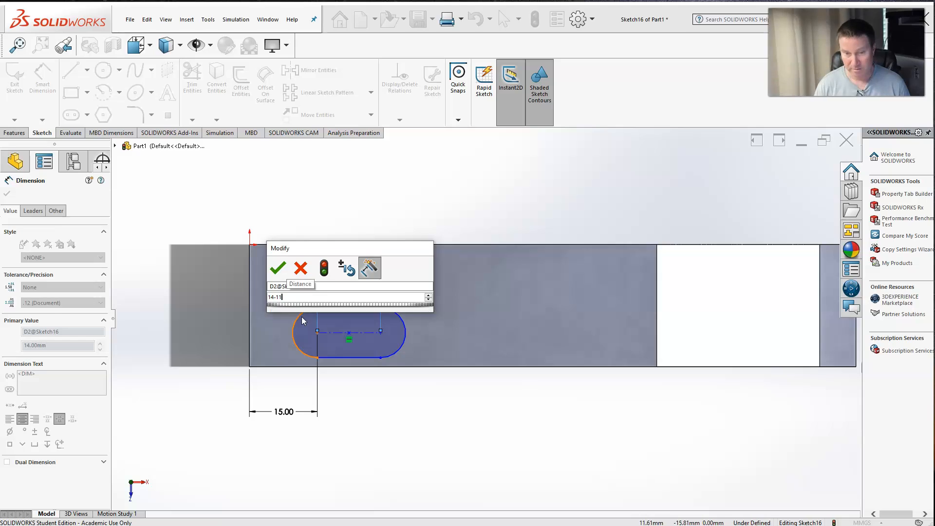
pyautogui.press('Return')
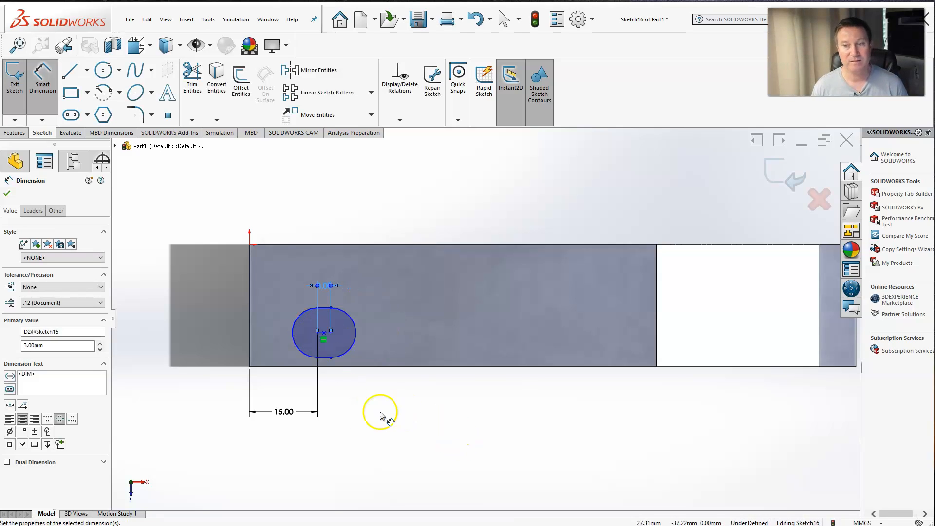
# - Dimension the slot's right arc centre from the face's lower long edge and set the distance to 11.5 mm
pyautogui.click(330, 334)
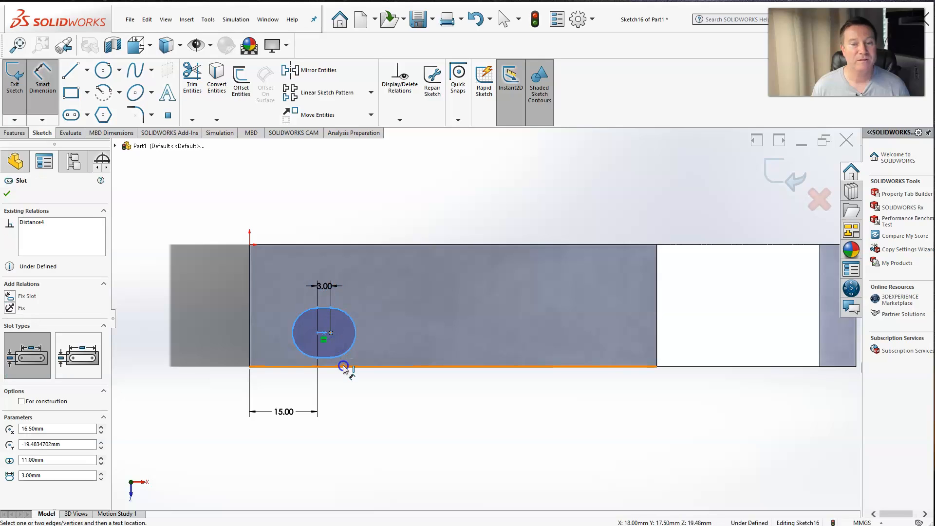
pyautogui.click(341, 366)
pyautogui.click(341, 407)
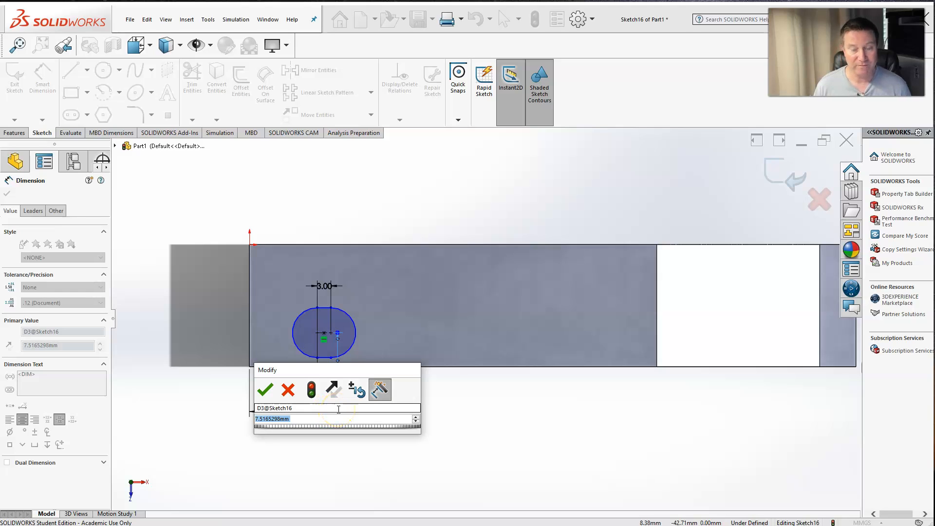
pyautogui.write('11.5')
pyautogui.press('Return')
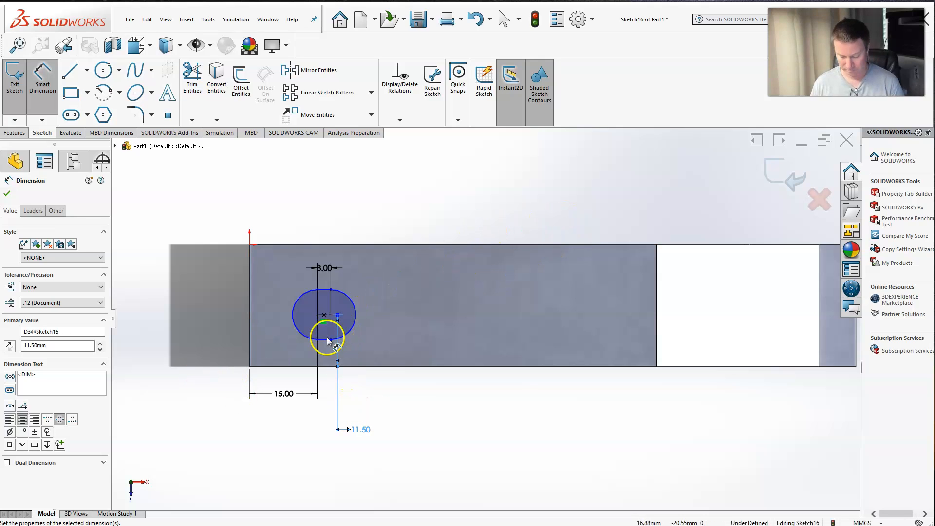
pyautogui.press('Escape')
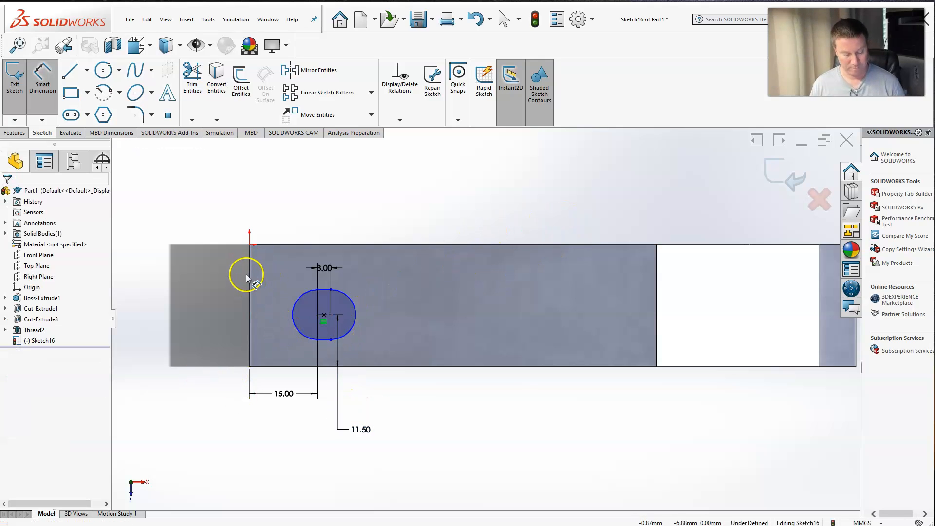
# - Copy the slot From/To horizontally towards the rectangular opening, using the face's lower left corner as the start point
pyautogui.moveTo(216, 270); pyautogui.dragTo(423, 378)
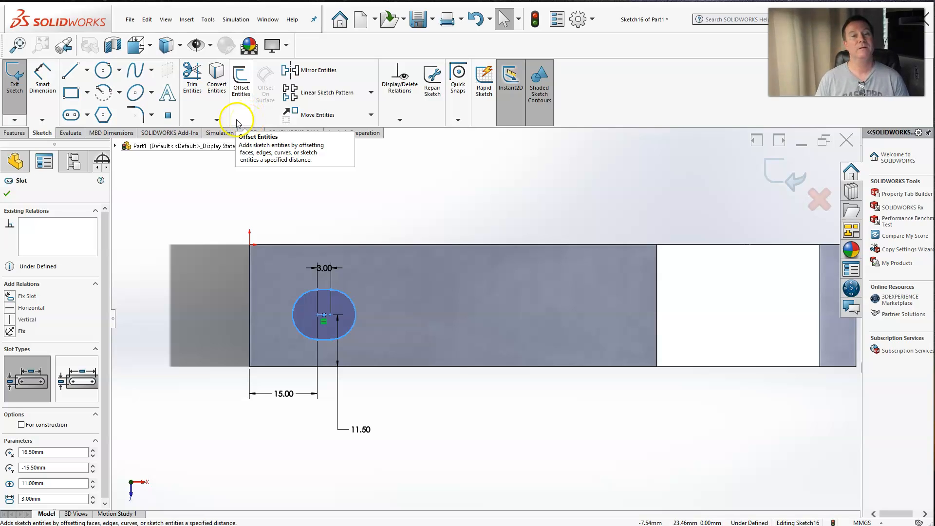
pyautogui.click(372, 115)
pyautogui.click(324, 145)
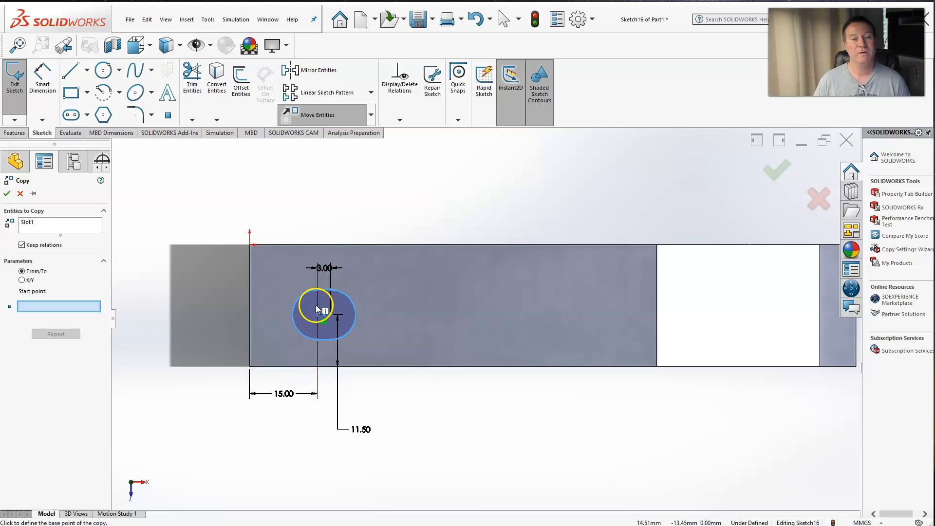
pyautogui.click(249, 367)
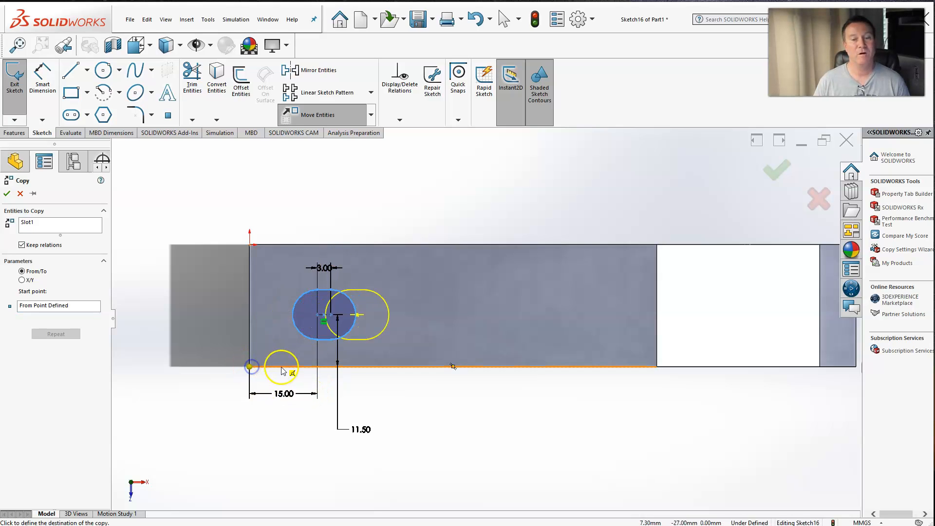
pyautogui.click(478, 370)
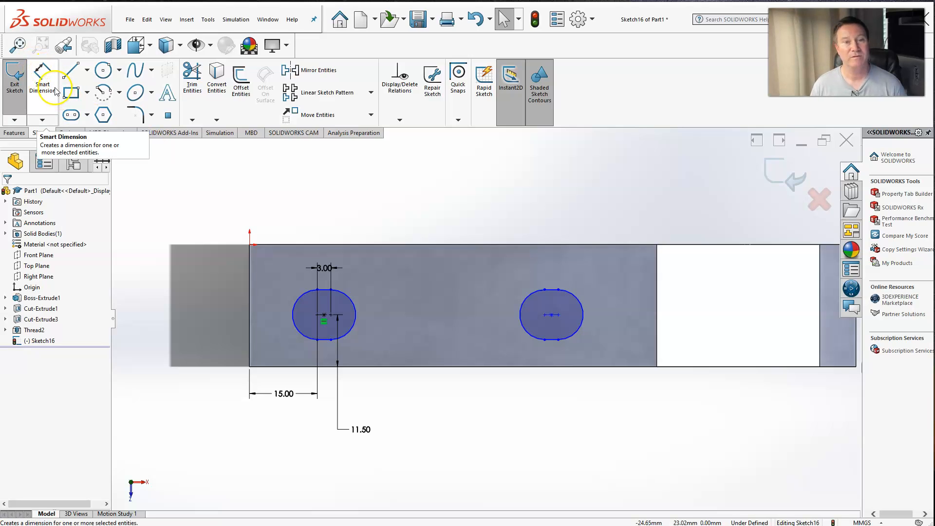
# - Dimension the radius of the left slot's right end arc and accept 5.5 mm
pyautogui.click(39, 77)
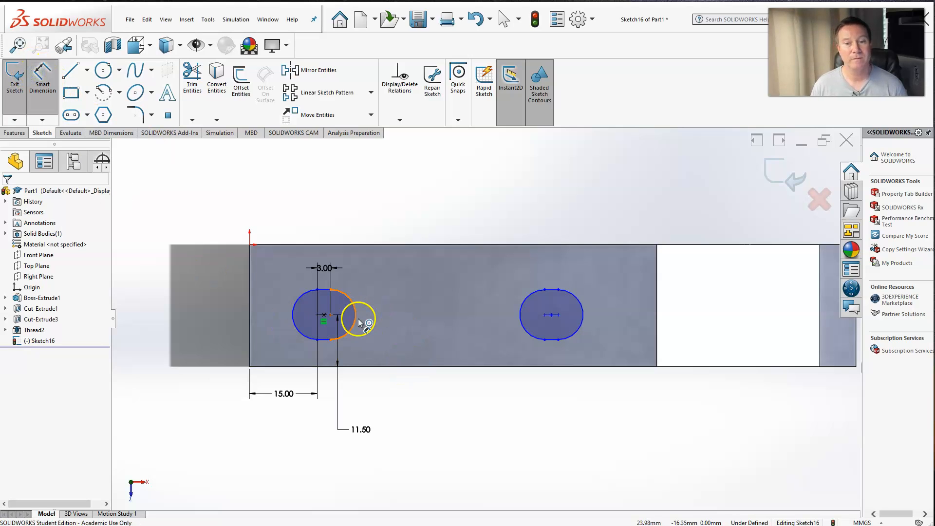
pyautogui.press('Escape')
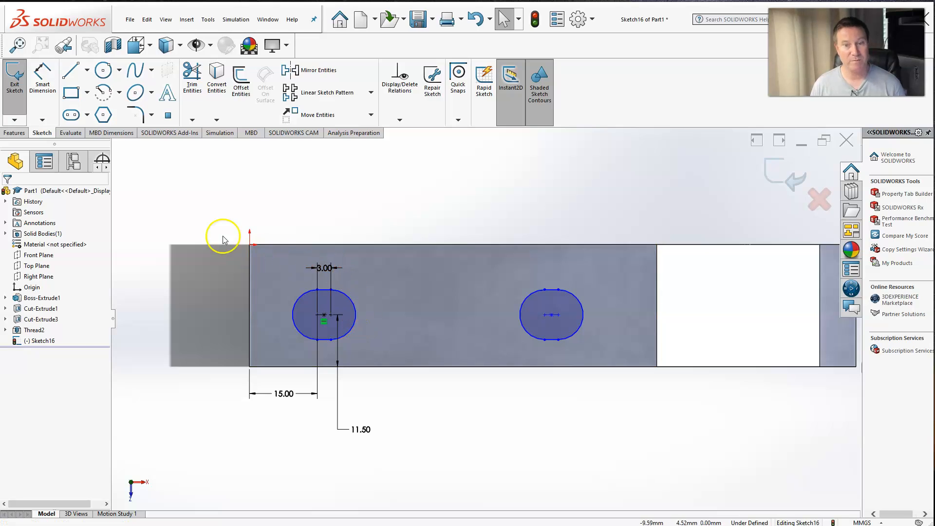
pyautogui.click(56, 76)
pyautogui.click(310, 294)
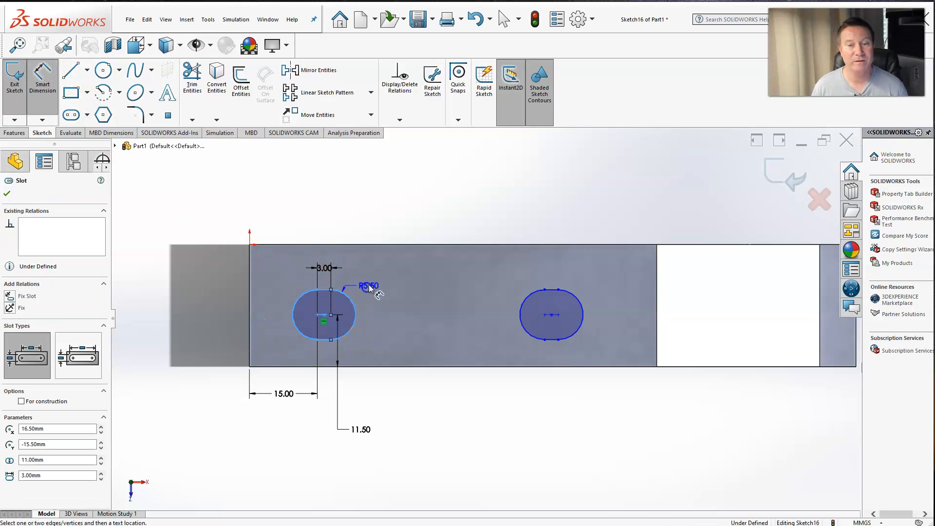
pyautogui.click(374, 288)
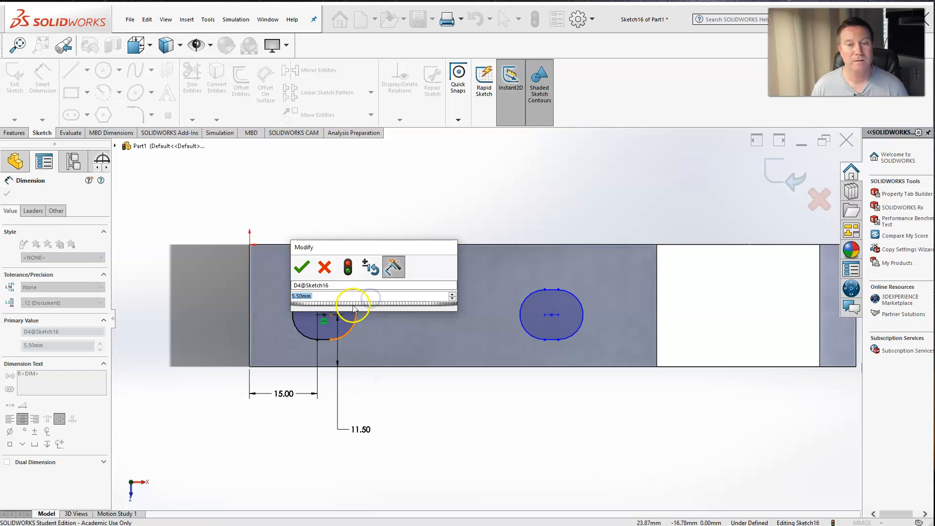
pyautogui.click(305, 266)
pyautogui.click(451, 422)
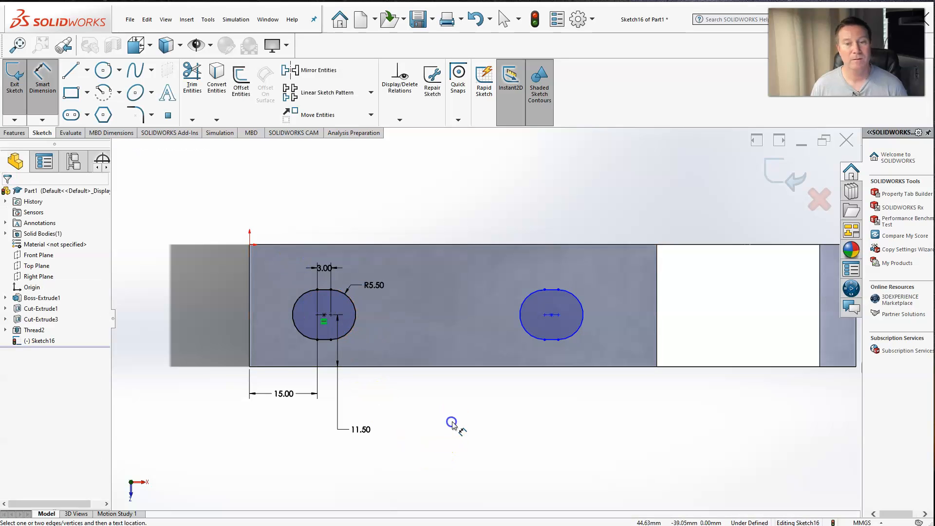
# - Dimension the radius of the copied slot's left end arc and accept 5.5 mm
pyautogui.click(533, 293)
pyautogui.click(502, 272)
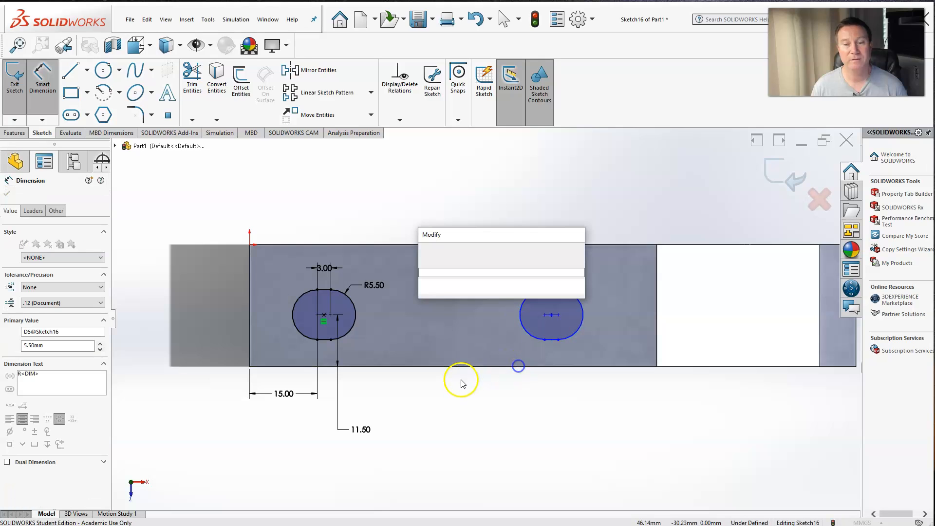
pyautogui.press('Return')
pyautogui.click(581, 307)
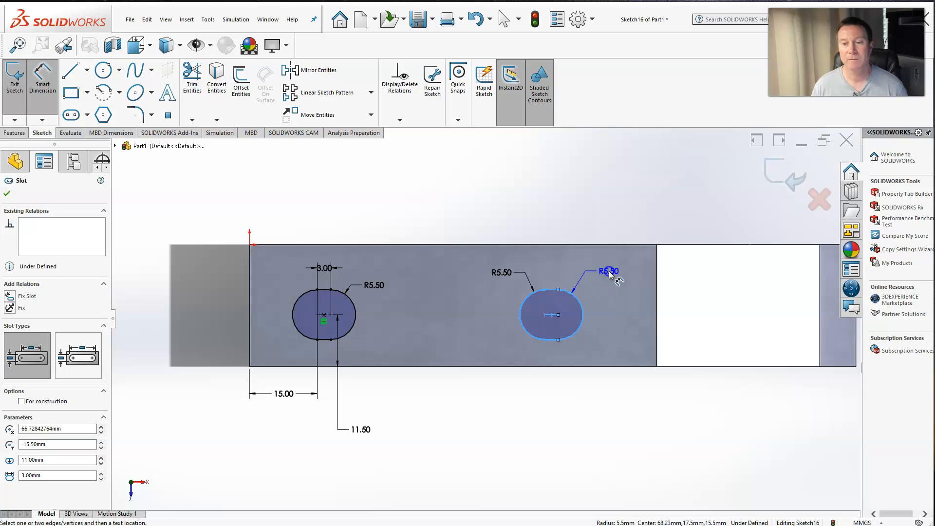
pyautogui.click(608, 271)
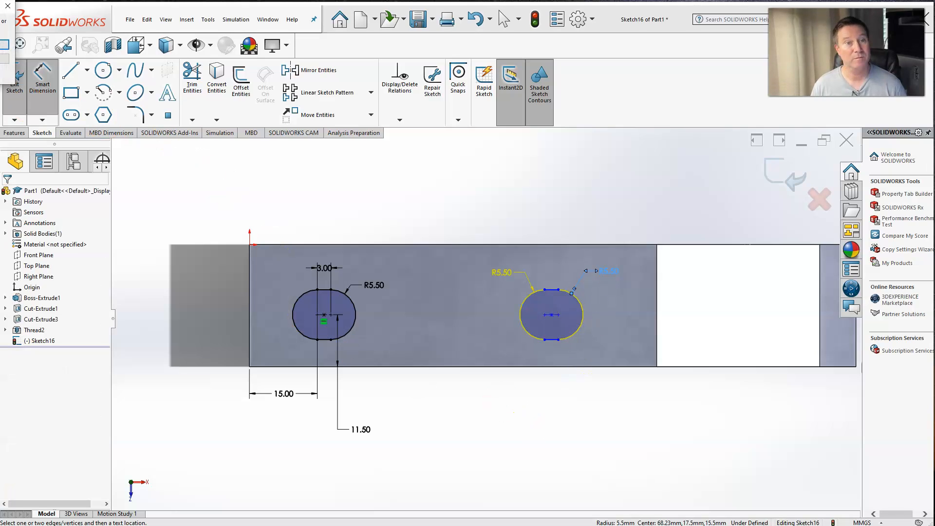
pyautogui.click(4, 59)
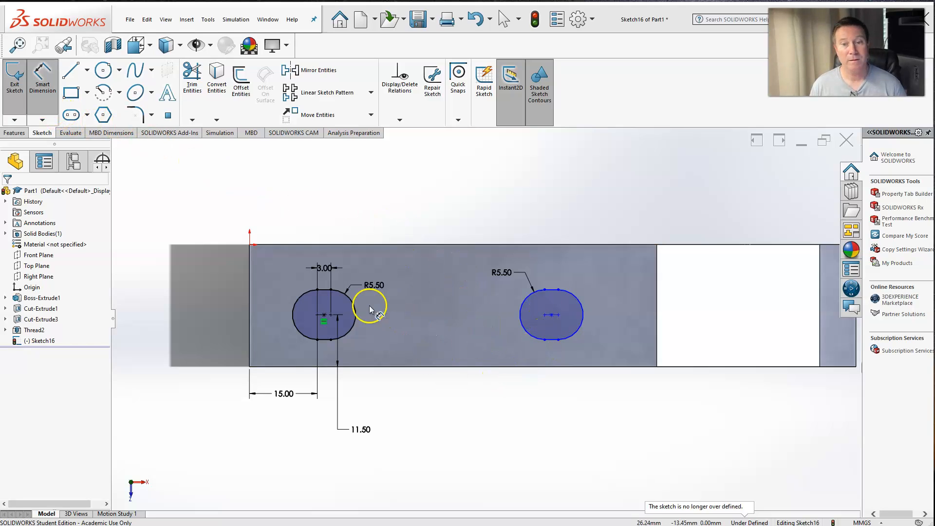
# - Dimension the distance between the two slots' facing arc centres and set it to 46+11, giving 57 mm
pyautogui.click(357, 315)
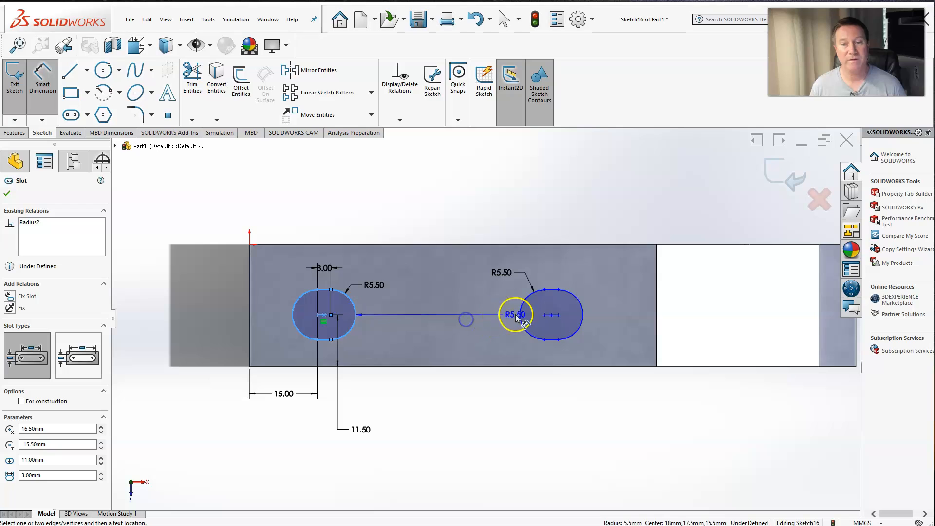
pyautogui.click(519, 314)
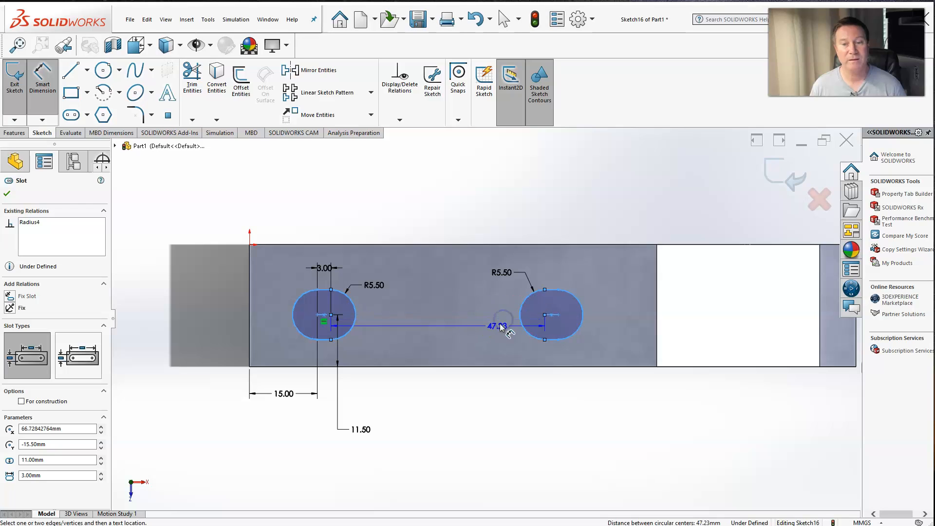
pyautogui.click(438, 387)
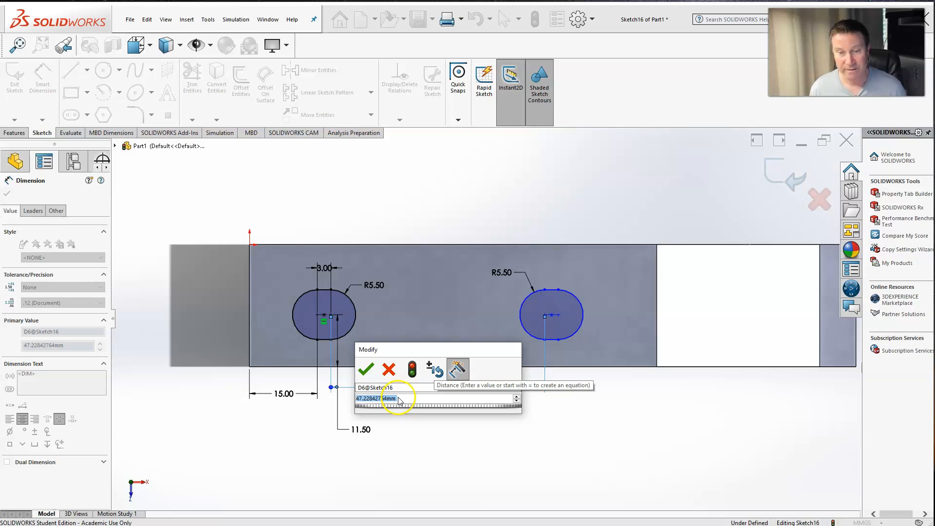
pyautogui.write('46+11')
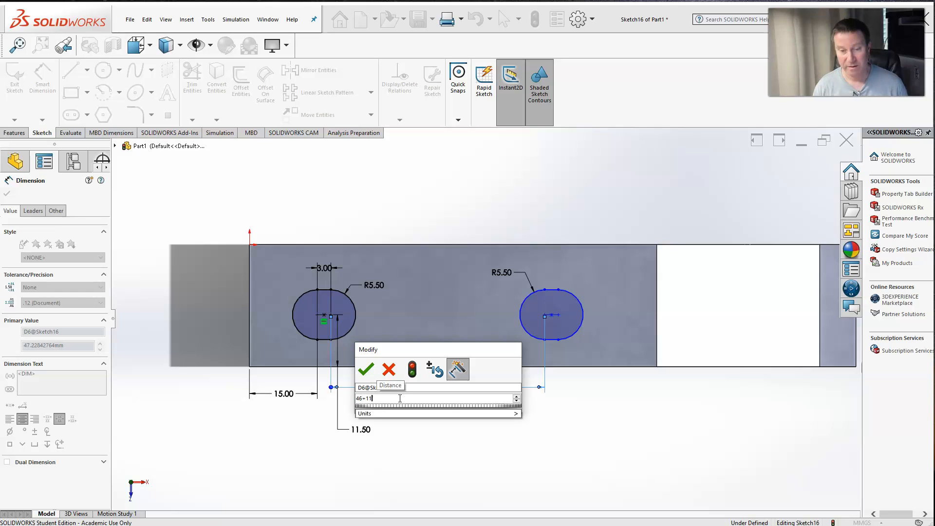
pyautogui.press('Escape')
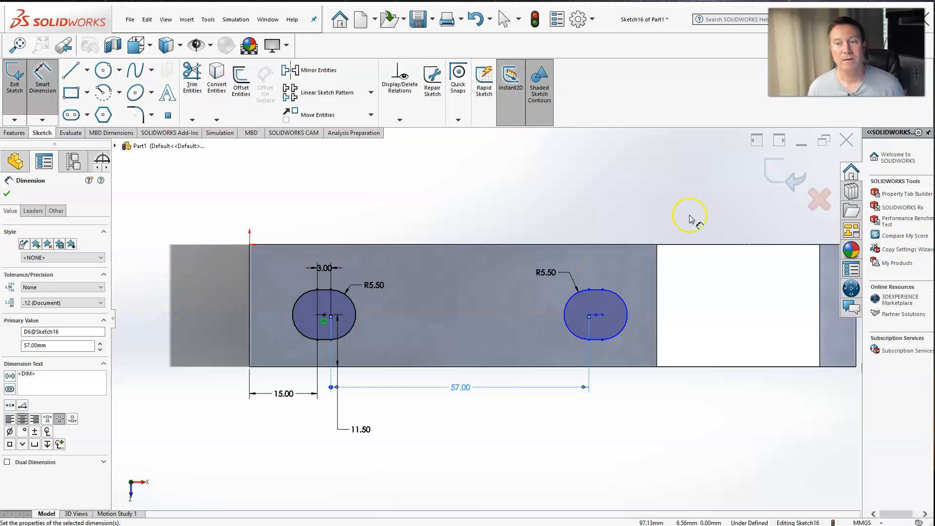
# - Exit the slot sketch and cut both slots into the top face with a blind Extruded Cut 6 mm deep
pyautogui.click(792, 178)
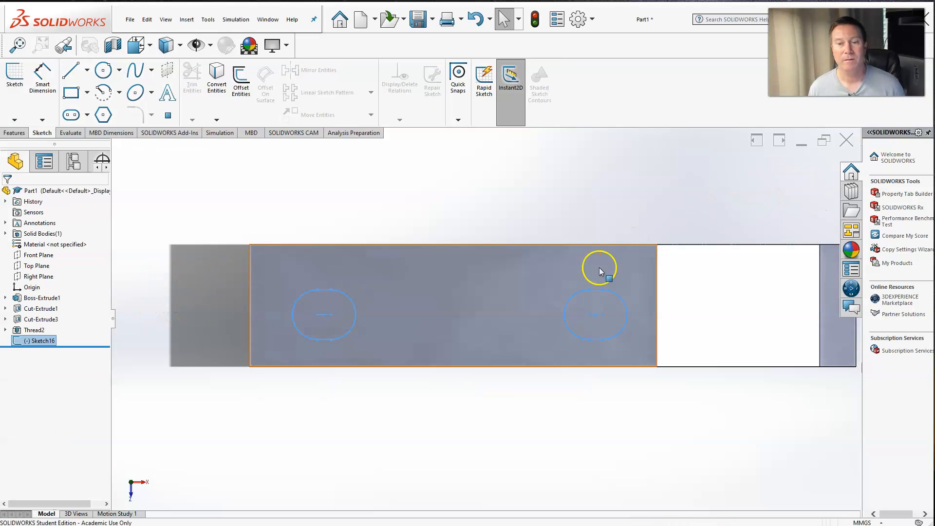
pyautogui.moveTo(438, 320); pyautogui.dragTo(455, 232, button='middle')
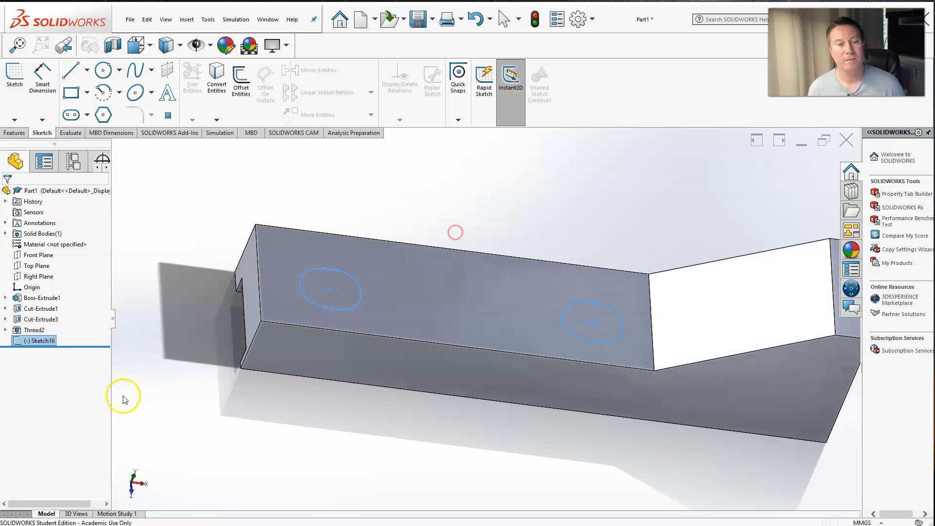
pyautogui.click(15, 132)
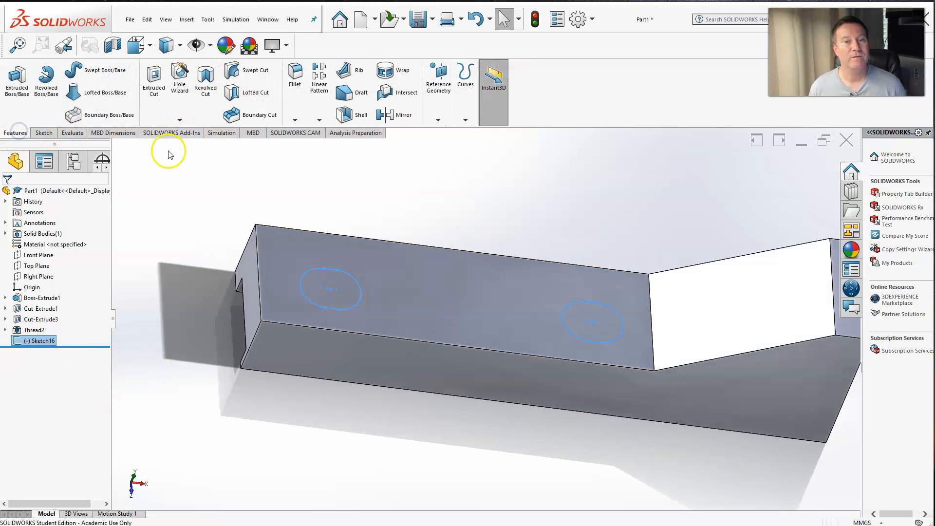
pyautogui.click(148, 79)
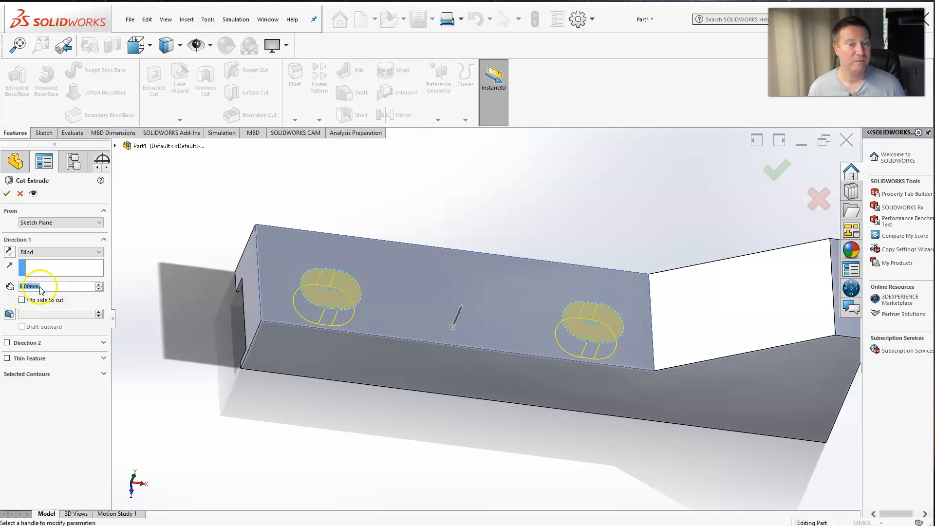
pyautogui.click(7, 195)
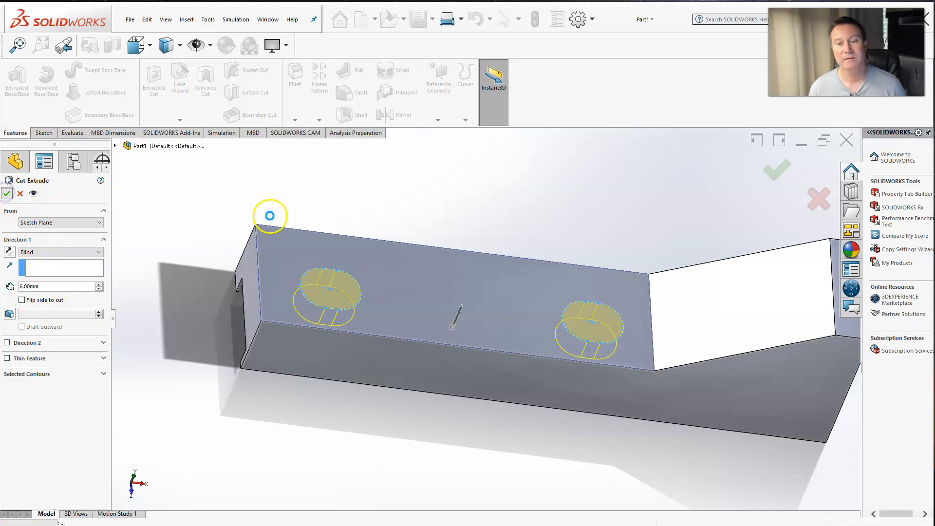
# - Start a new sketch on the floor of the left slot pocket and orient the view normal to that face
pyautogui.moveTo(469, 286); pyautogui.dragTo(430, 326, button='middle')
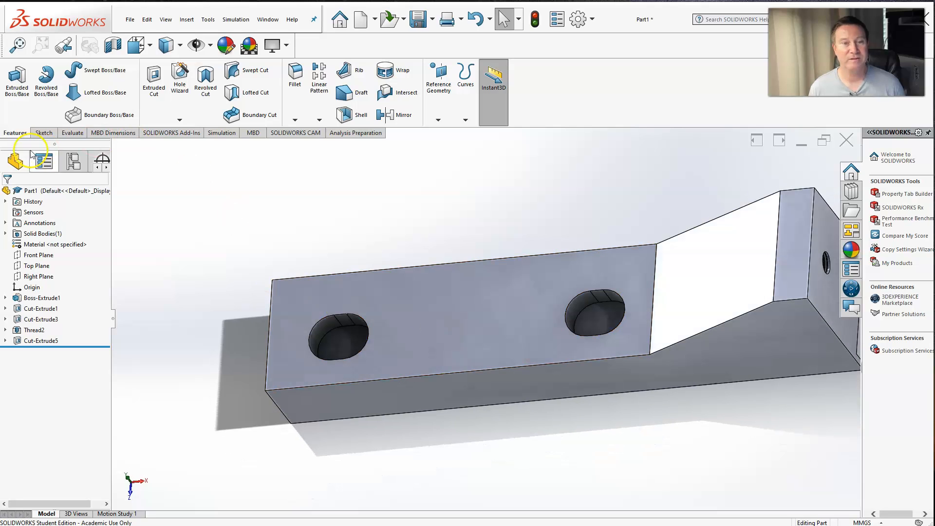
pyautogui.click(42, 133)
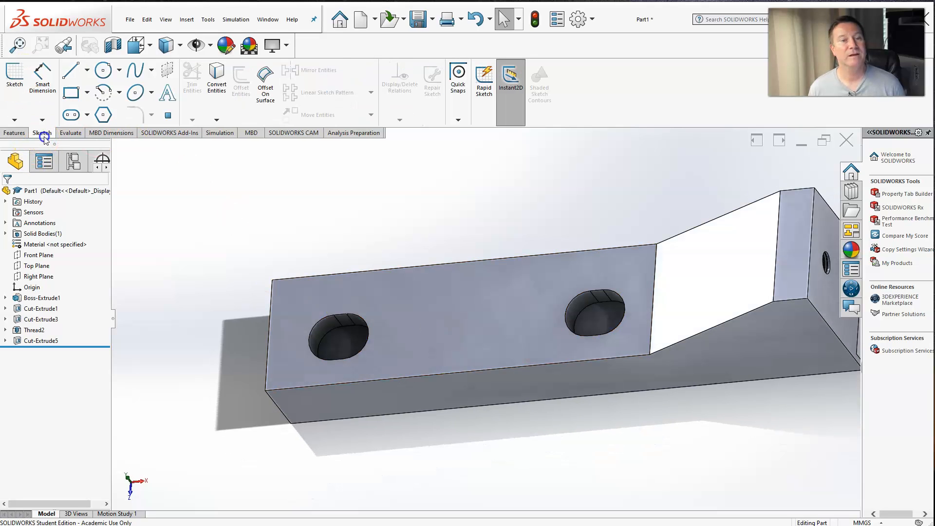
pyautogui.click(16, 97)
pyautogui.click(346, 337)
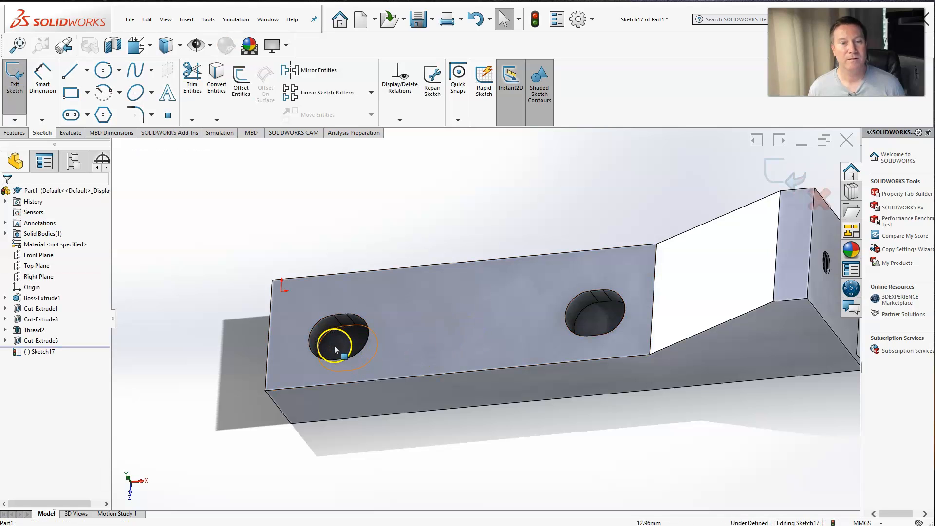
pyautogui.click(348, 345)
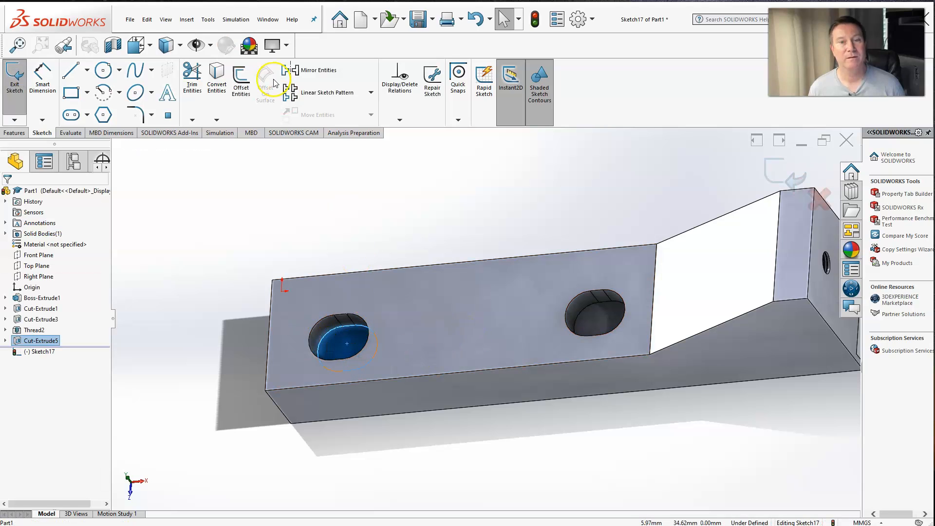
pyautogui.click(164, 43)
pyautogui.click(151, 42)
pyautogui.click(152, 42)
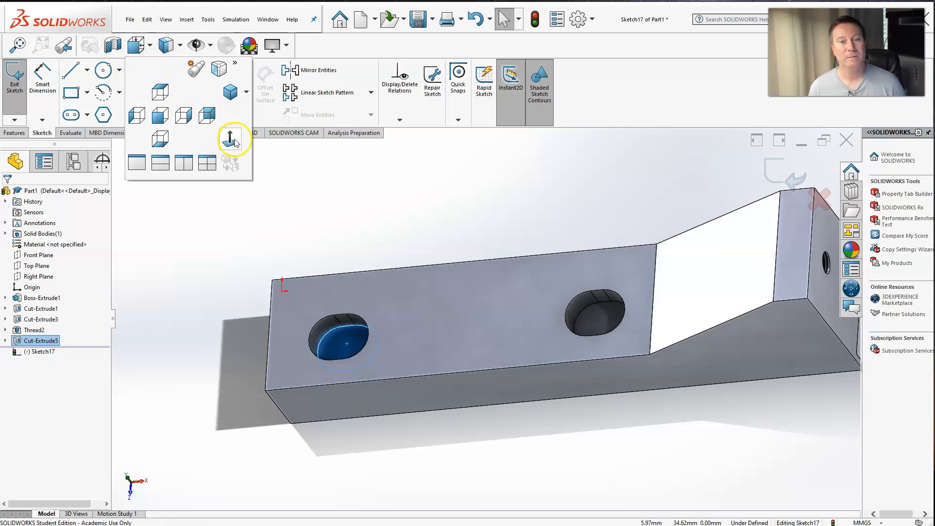
pyautogui.click(233, 134)
pyautogui.scroll(-8, 346, 309)
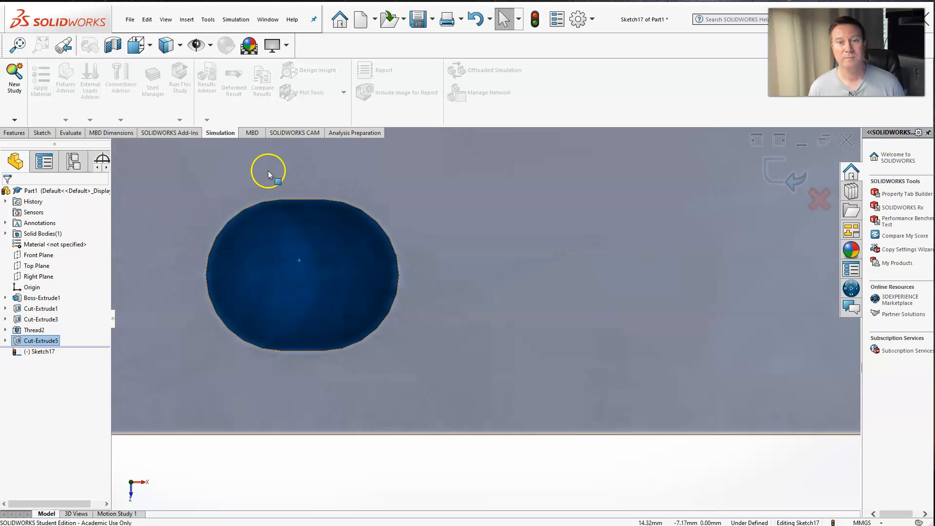
# - Turn off Ambient Occlusion in the display settings and clear the selection of the slot floor
pyautogui.click(167, 20)
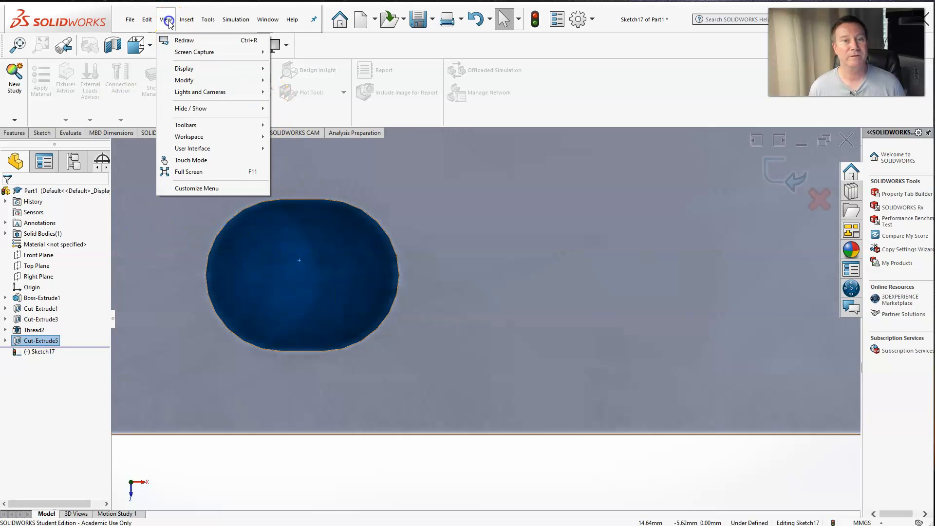
pyautogui.moveTo(196, 69)
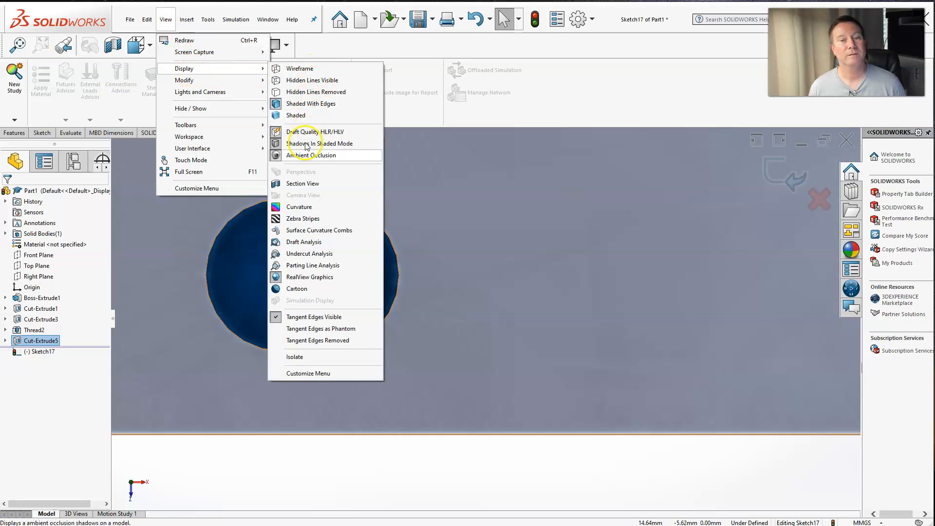
pyautogui.click(303, 155)
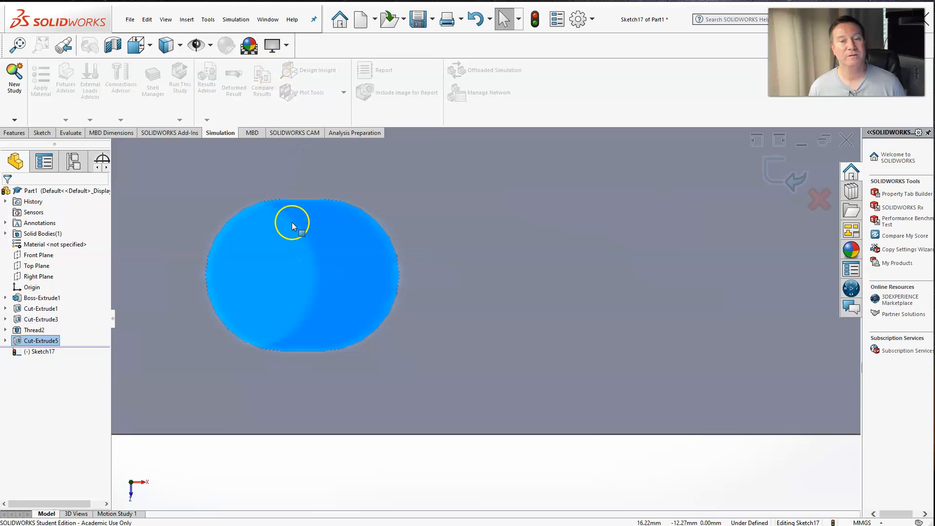
pyautogui.press('Escape')
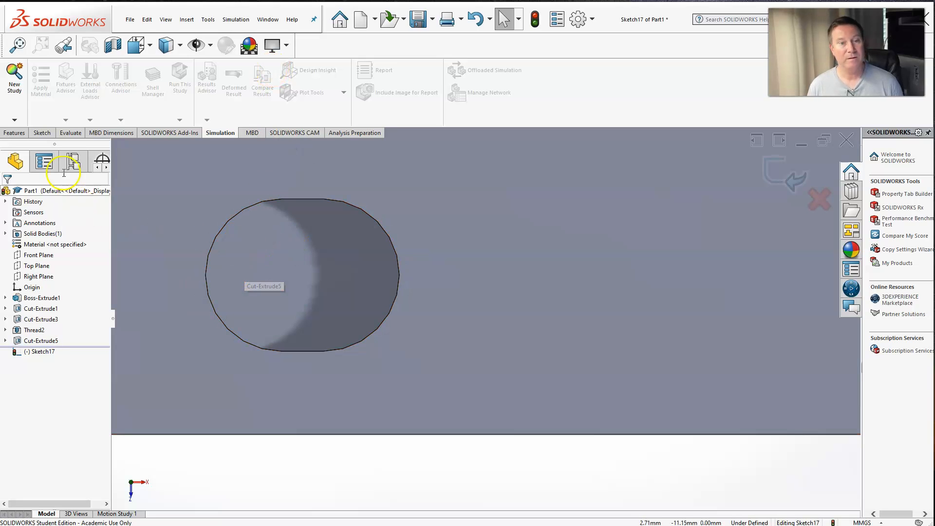
# - Offset all four edges of the left slot's floor outline inward by 2.75 mm, using the reversed direction and keeping the added dimension
pyautogui.click(42, 132)
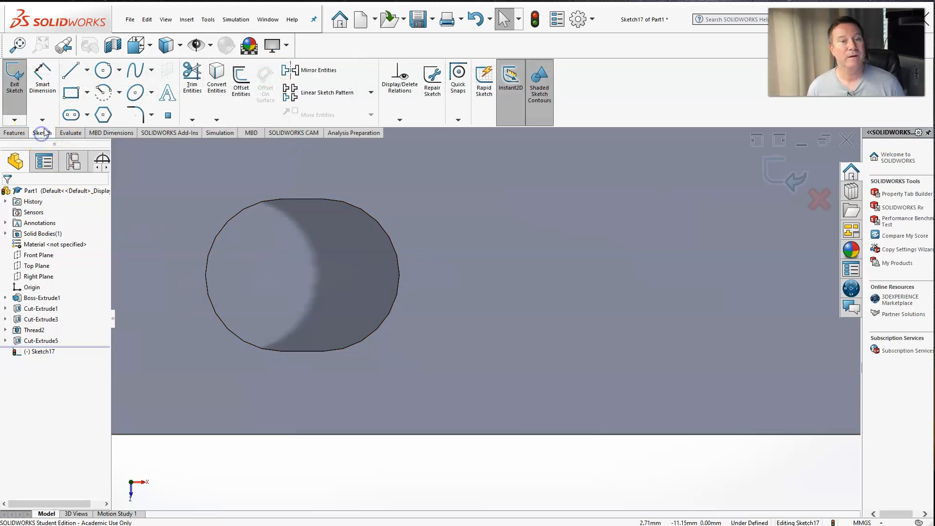
pyautogui.moveTo(309, 265); pyautogui.dragTo(295, 214, button='middle')
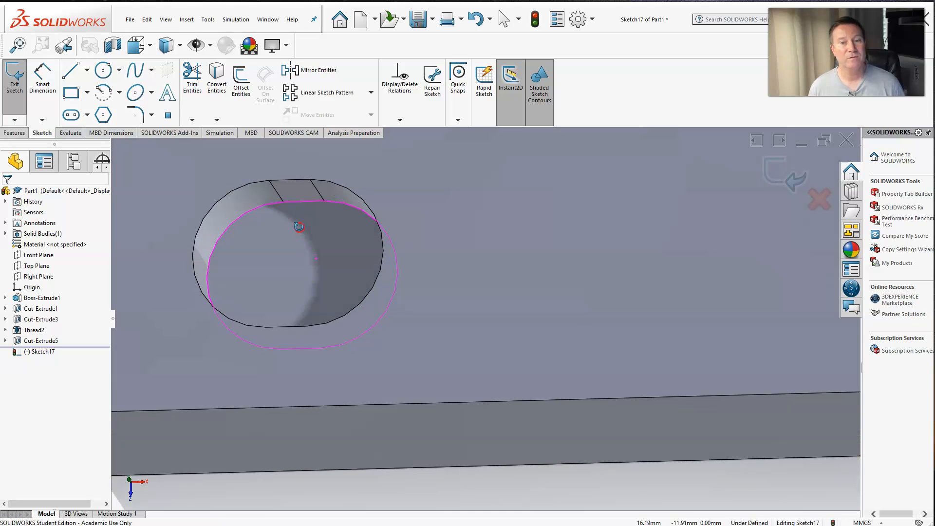
pyautogui.click(252, 215)
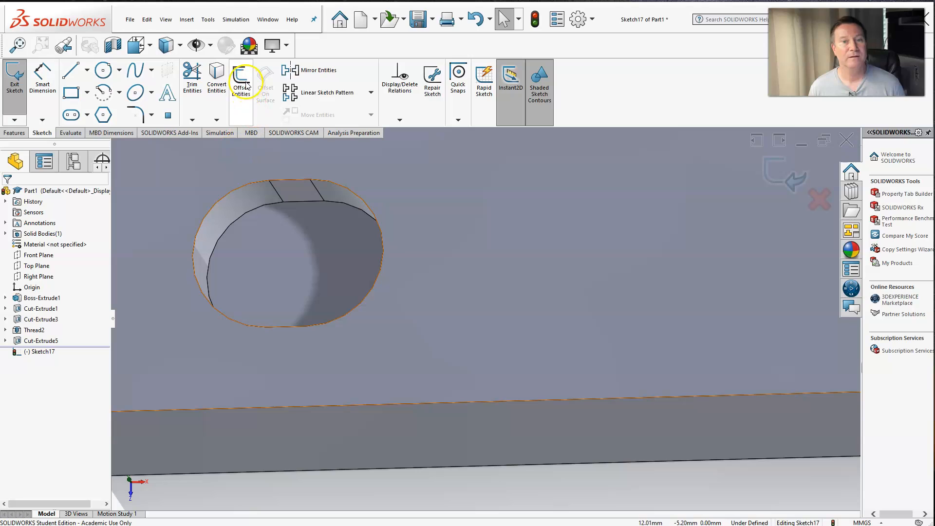
pyautogui.click(241, 79)
pyautogui.click(249, 215)
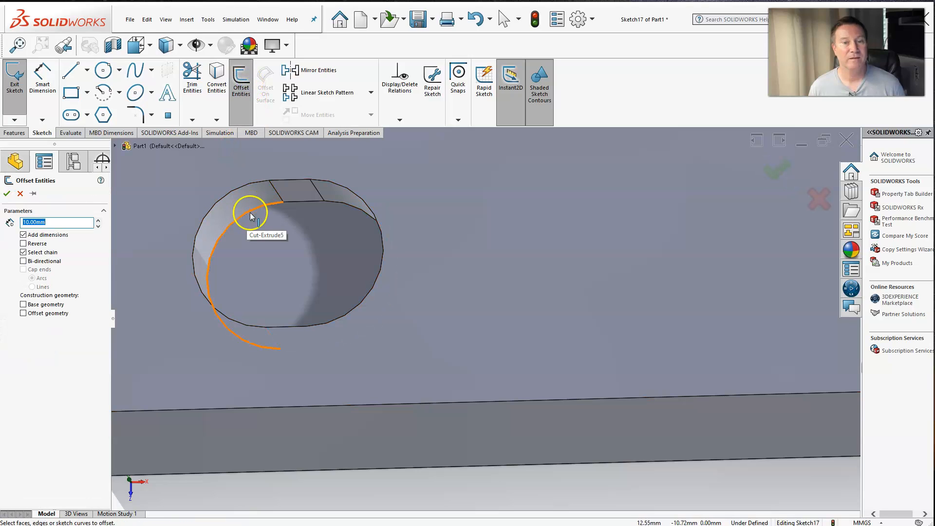
pyautogui.click(250, 215)
pyautogui.click(236, 208)
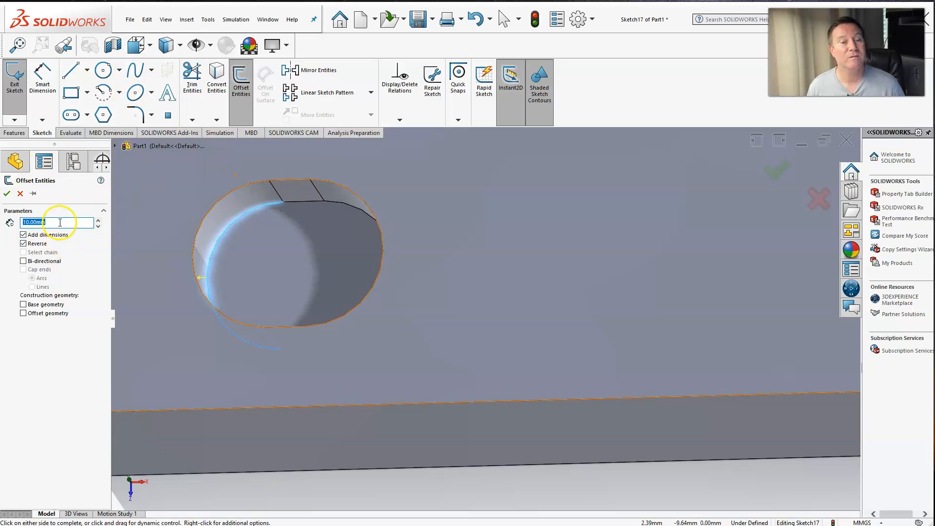
pyautogui.moveTo(60, 221); pyautogui.dragTo(39, 223)
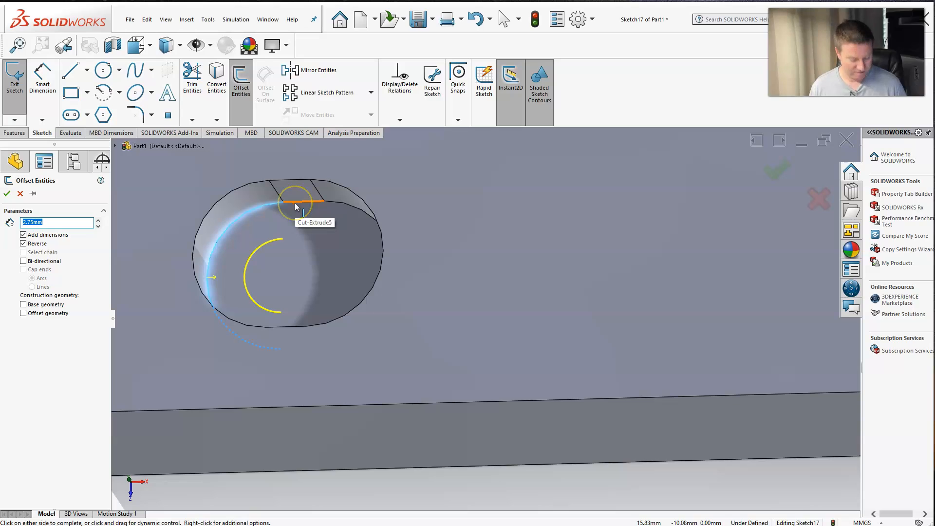
pyautogui.click(352, 214)
pyautogui.moveTo(319, 265); pyautogui.dragTo(317, 330, button='middle')
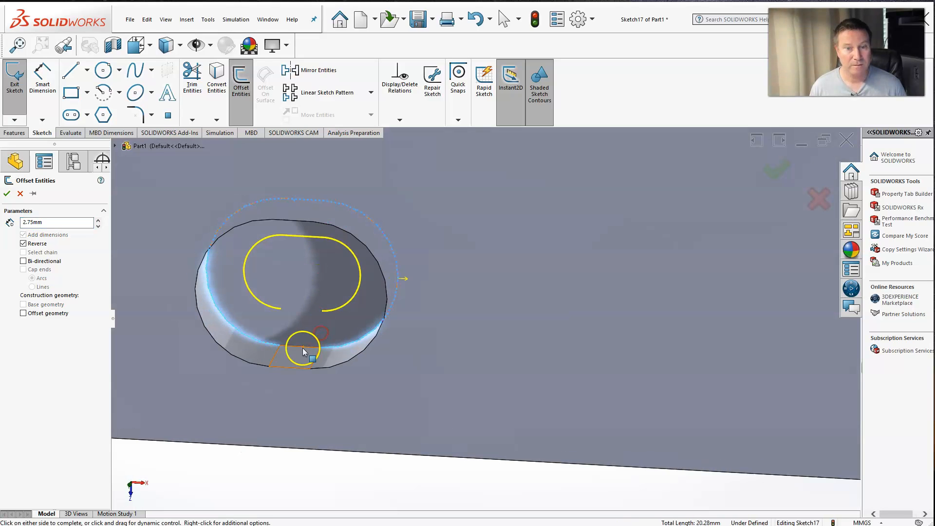
pyautogui.click(303, 347)
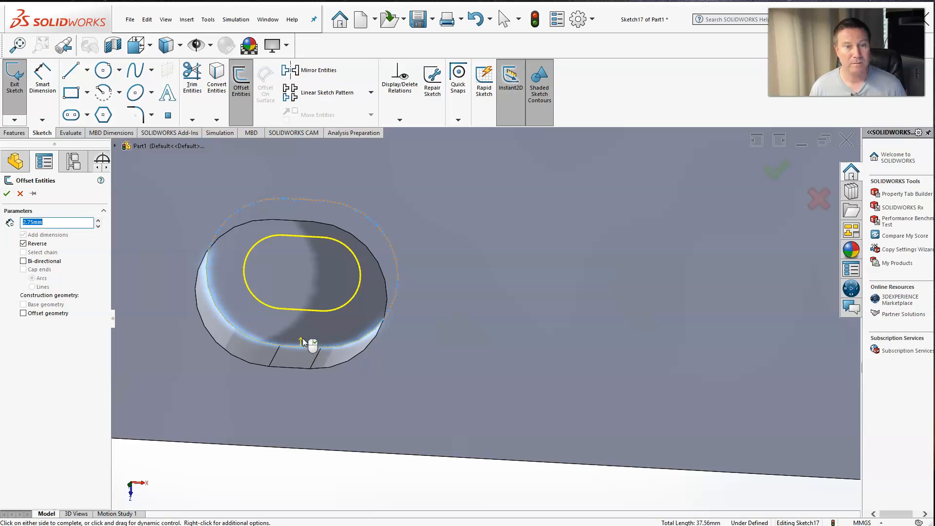
pyautogui.click(8, 194)
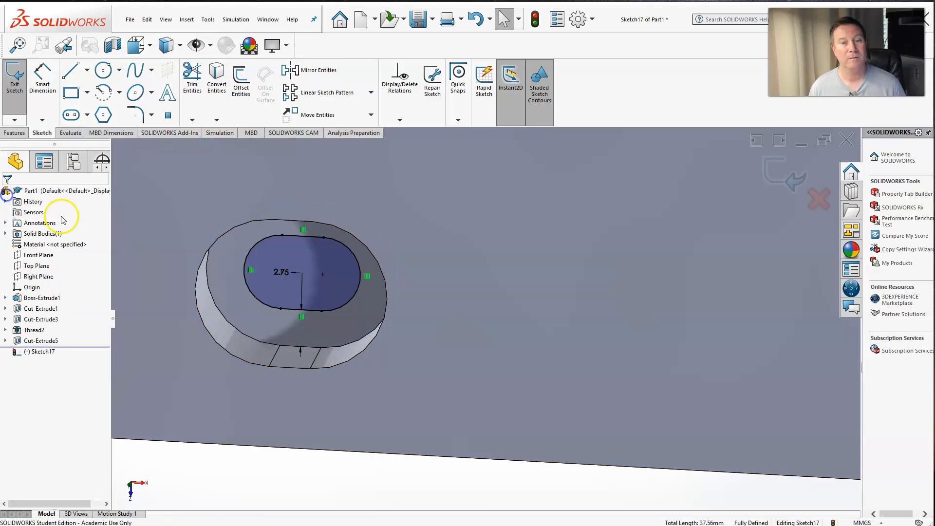
# - Offset the left arc of the right slot's floor outline inward by 2.75 mm with the direction reversed
pyautogui.moveTo(386, 329); pyautogui.dragTo(603, 300, button='middle')
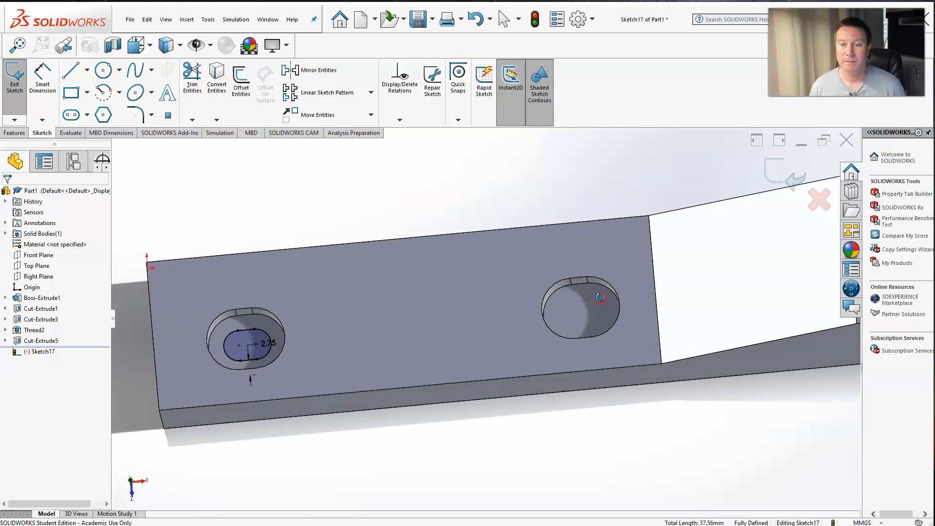
pyautogui.scroll(-4, 606, 301)
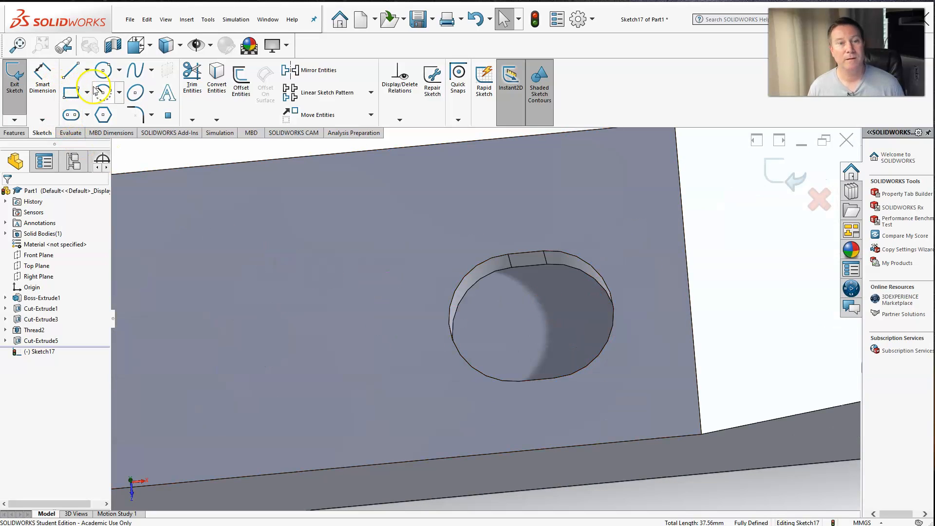
pyautogui.click(241, 80)
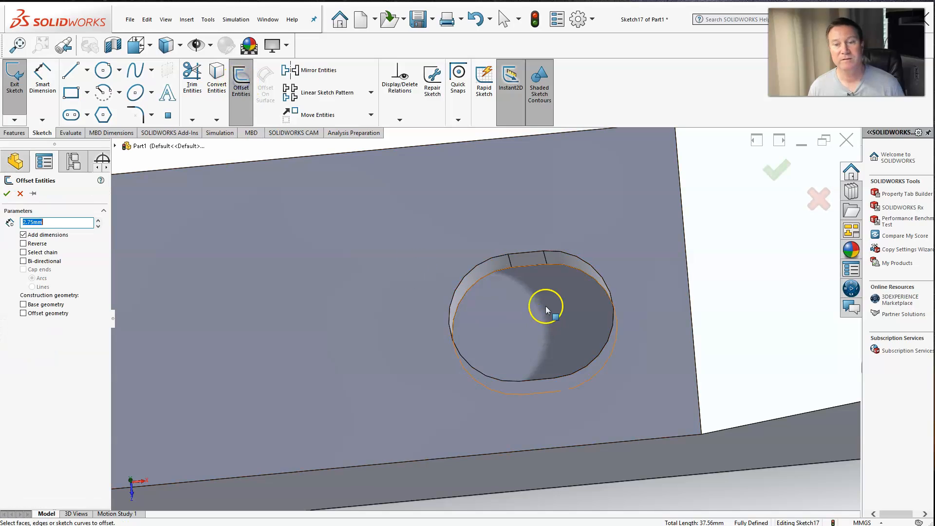
pyautogui.click(490, 272)
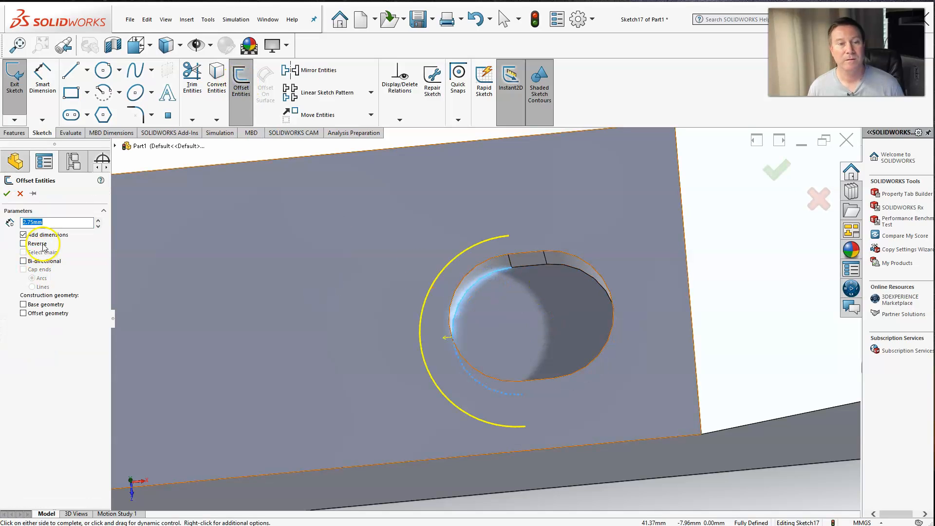
pyautogui.click(24, 243)
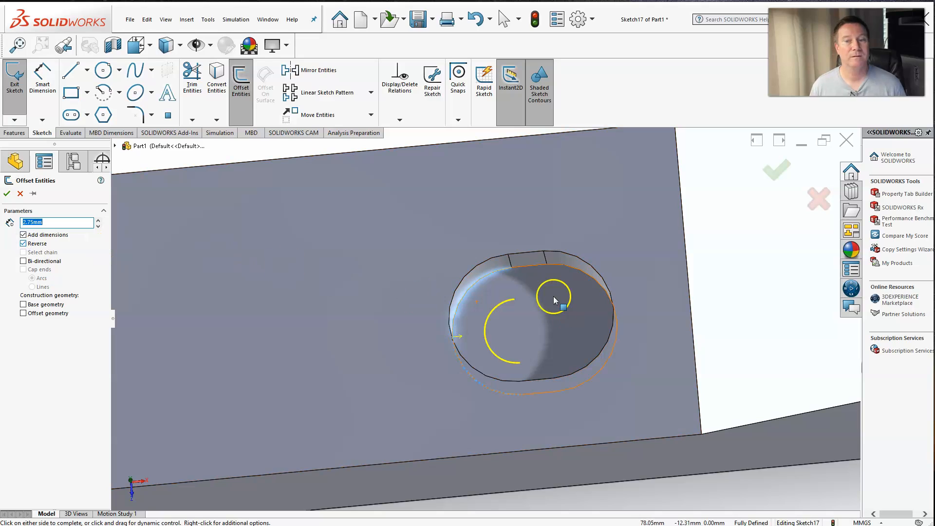
pyautogui.click(522, 269)
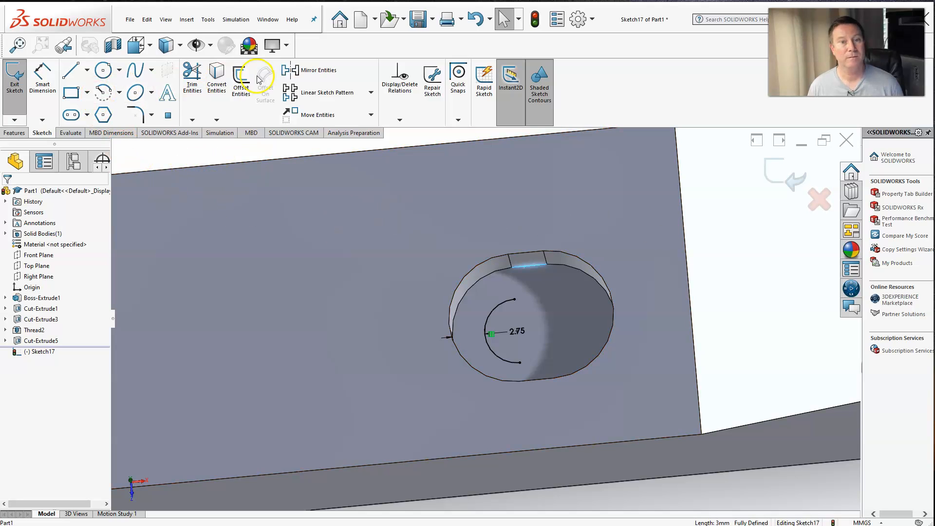
# - Offset the right slot floor's two straight edges and right arc inward by 2.75 mm to close the inner slot profile
pyautogui.click(241, 80)
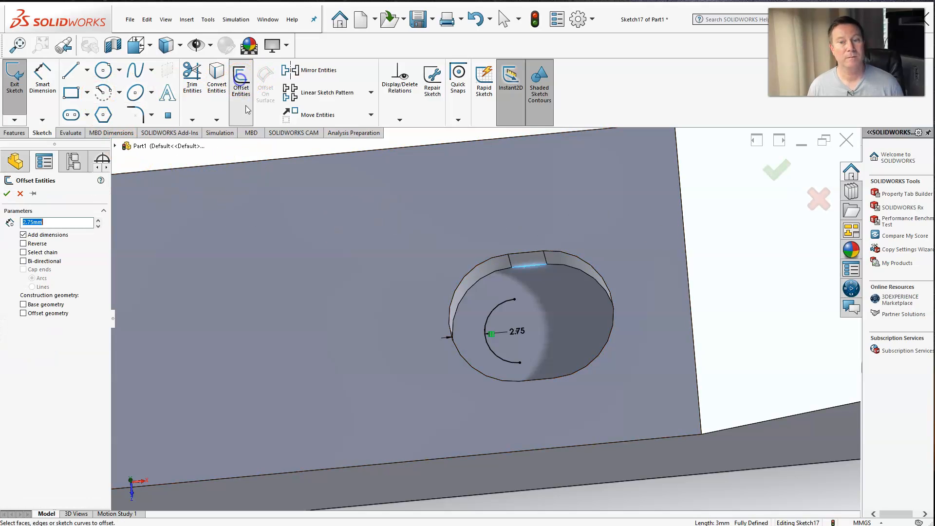
pyautogui.click(540, 267)
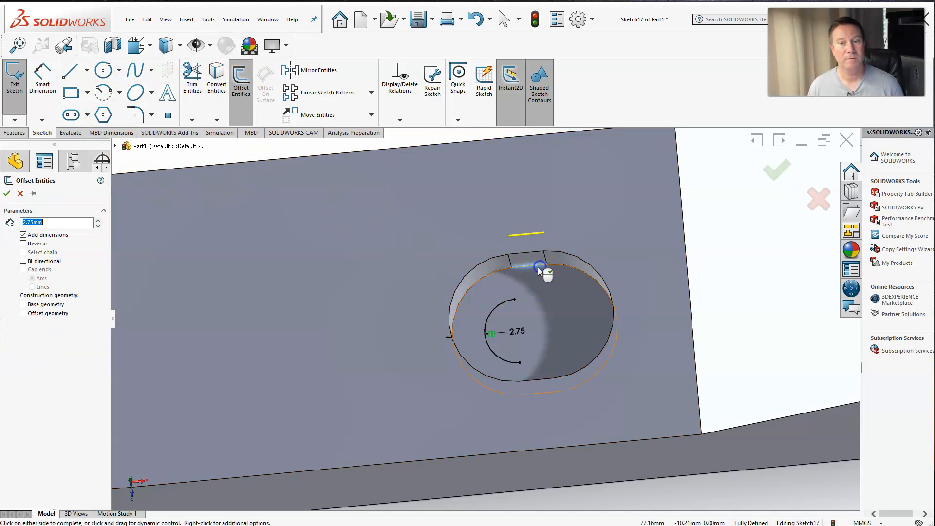
pyautogui.click(23, 244)
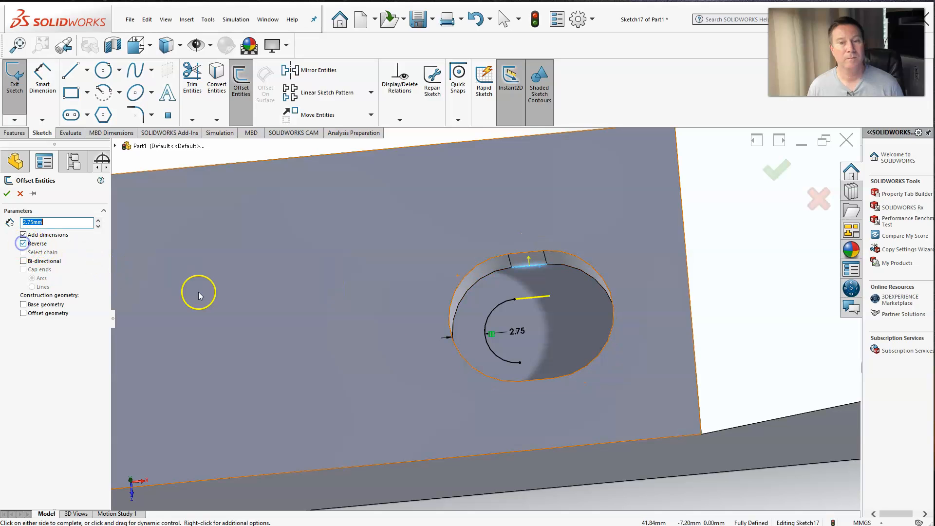
pyautogui.click(577, 270)
pyautogui.moveTo(547, 298); pyautogui.dragTo(544, 358, button='middle')
pyautogui.click(539, 381)
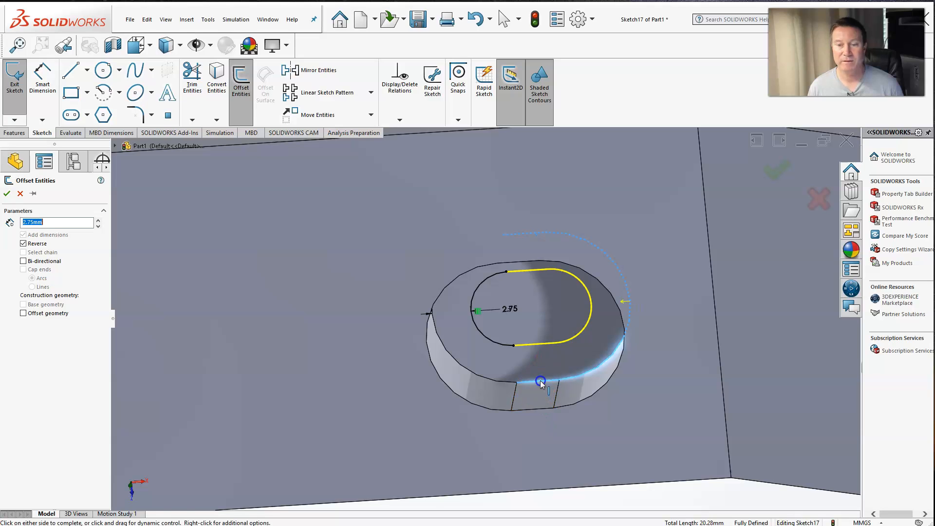
pyautogui.click(784, 169)
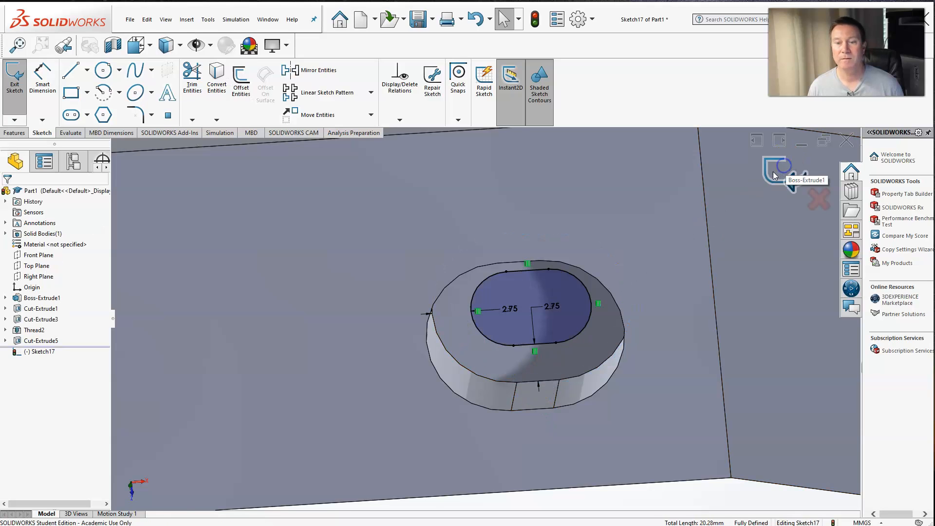
# - Exit the sketch and cut both inner slots through the part with an Extruded Cut set to Through All
pyautogui.scroll(3, 427, 250)
pyautogui.moveTo(427, 250)
pyautogui.mouseDown(button='middle')
pyautogui.moveTo(369, 324)
pyautogui.moveTo(418, 230)
pyautogui.moveTo(372, 261)
pyautogui.mouseUp(button='middle')
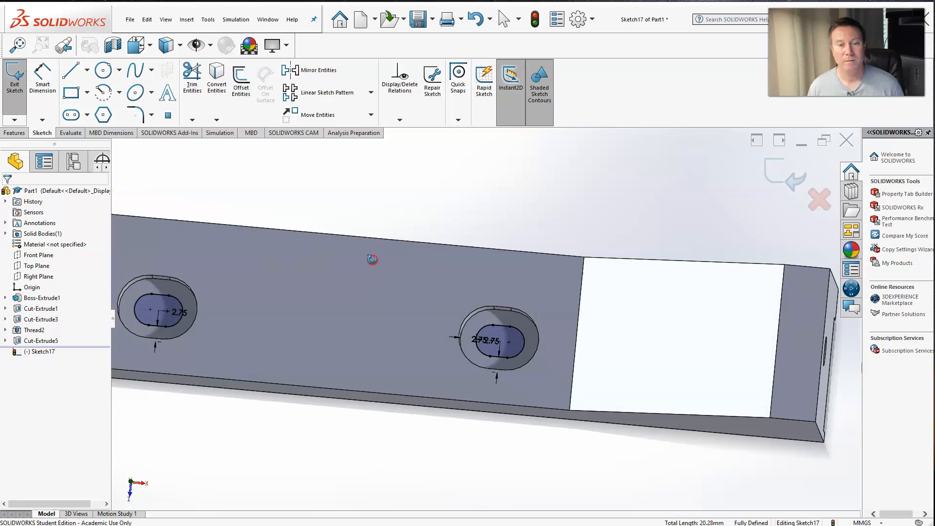
pyautogui.click(795, 184)
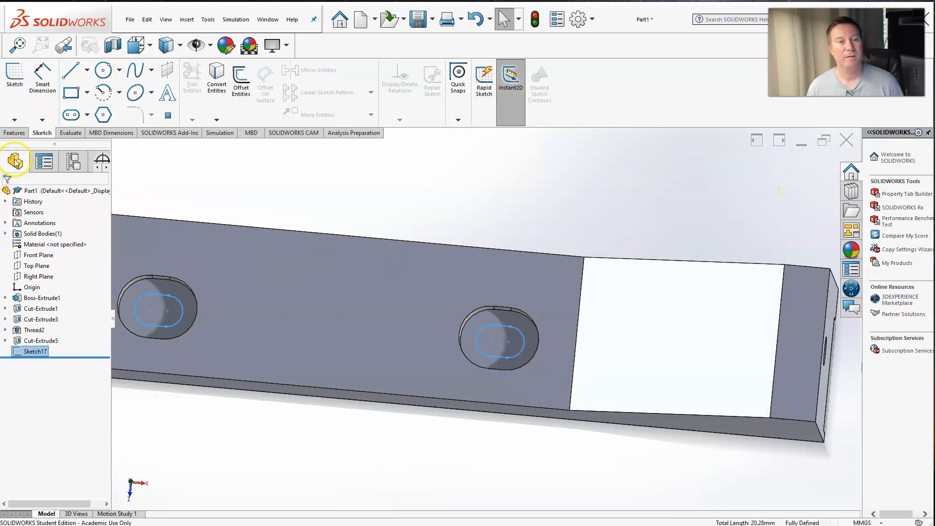
pyautogui.click(15, 133)
pyautogui.click(154, 92)
pyautogui.moveTo(355, 338); pyautogui.dragTo(367, 208, button='middle')
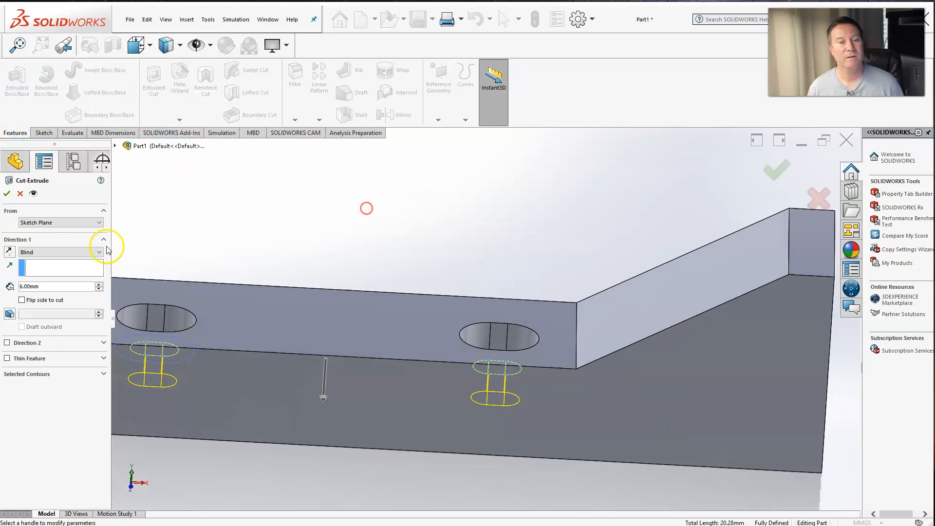
pyautogui.click(35, 251)
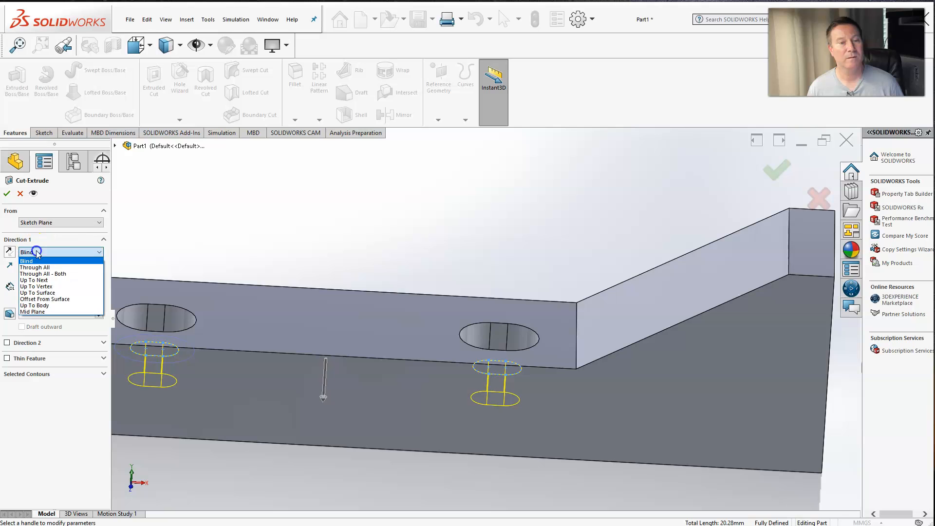
pyautogui.click(59, 267)
pyautogui.rightClick(594, 377)
pyautogui.scroll(5, 578, 383)
pyautogui.moveTo(487, 381); pyautogui.dragTo(506, 266, button='middle')
pyautogui.scroll(-2, 491, 325)
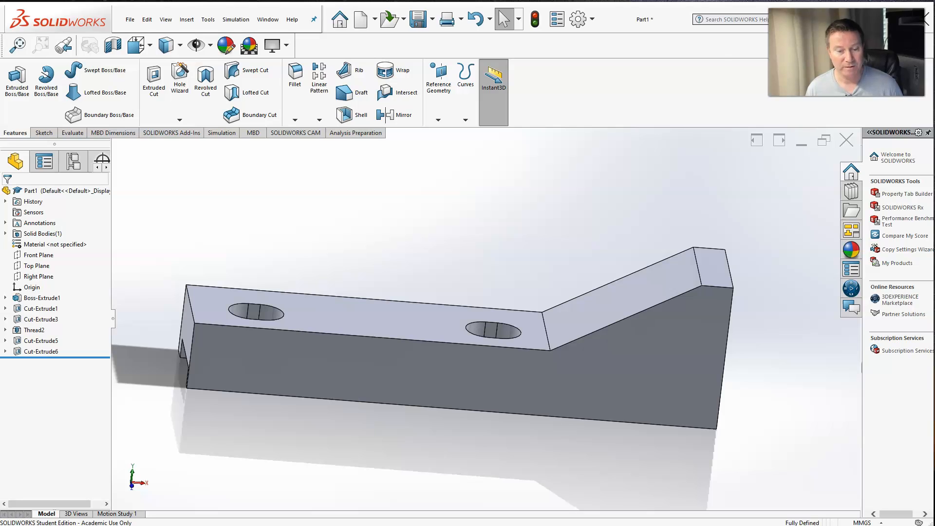
# - Consult the hand-drawn sketch and start a 2 mm symmetric fillet on the front long top edge and the left end's front vertical edge
pyautogui.hotkey('alt', 'Tab')
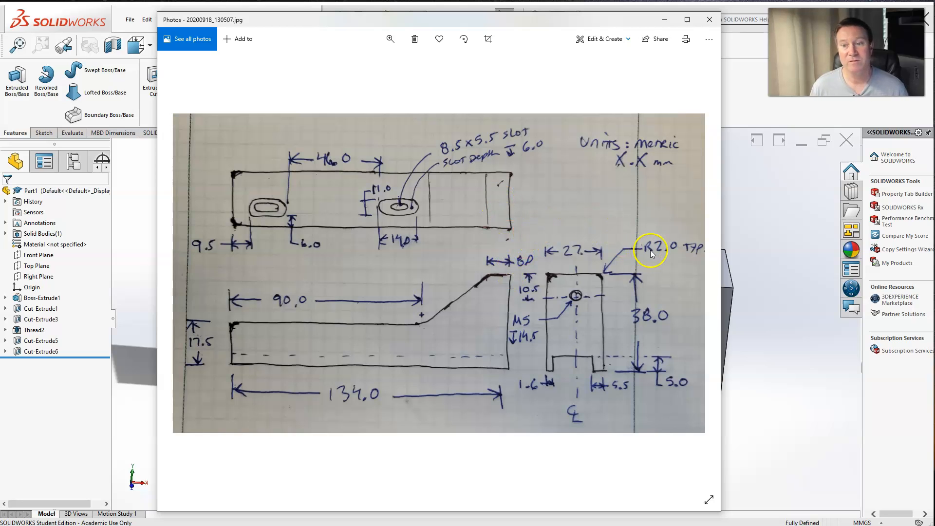
pyautogui.click(664, 20)
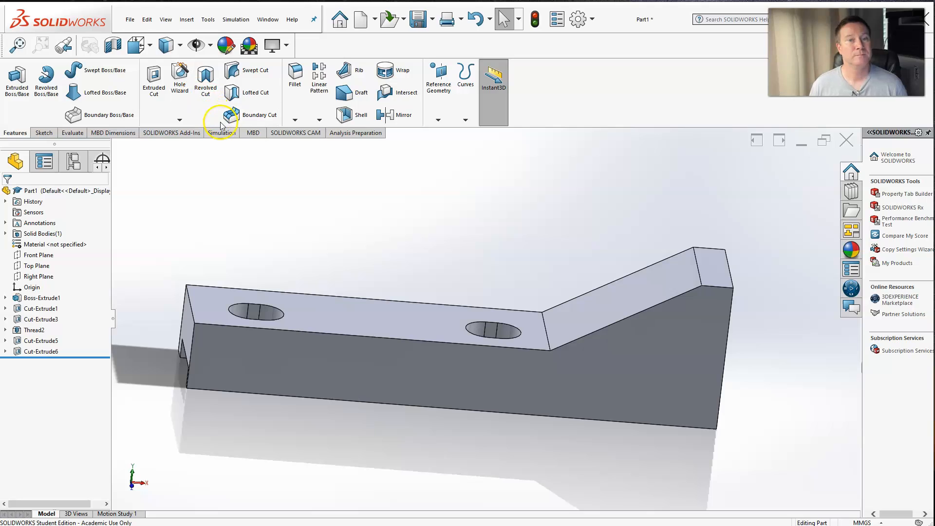
pyautogui.click(294, 78)
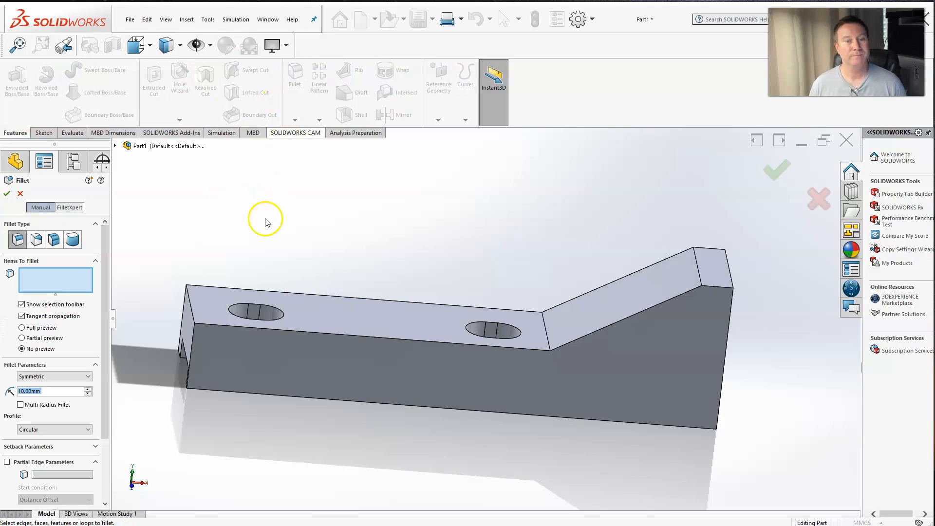
pyautogui.click(285, 333)
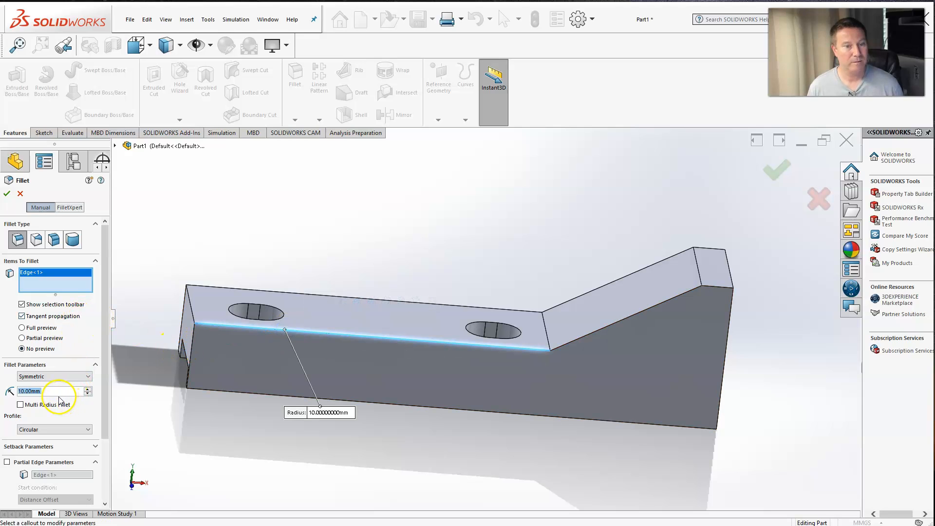
pyautogui.write('2')
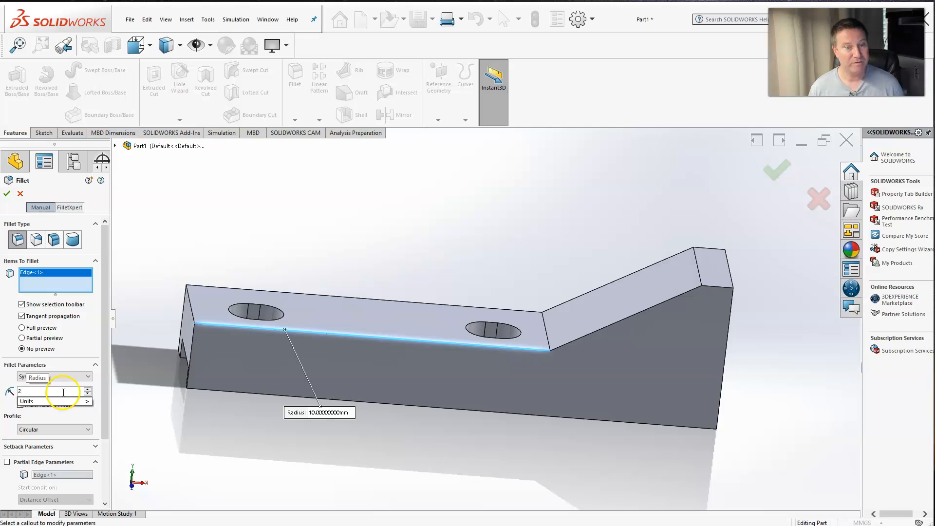
pyautogui.click(191, 344)
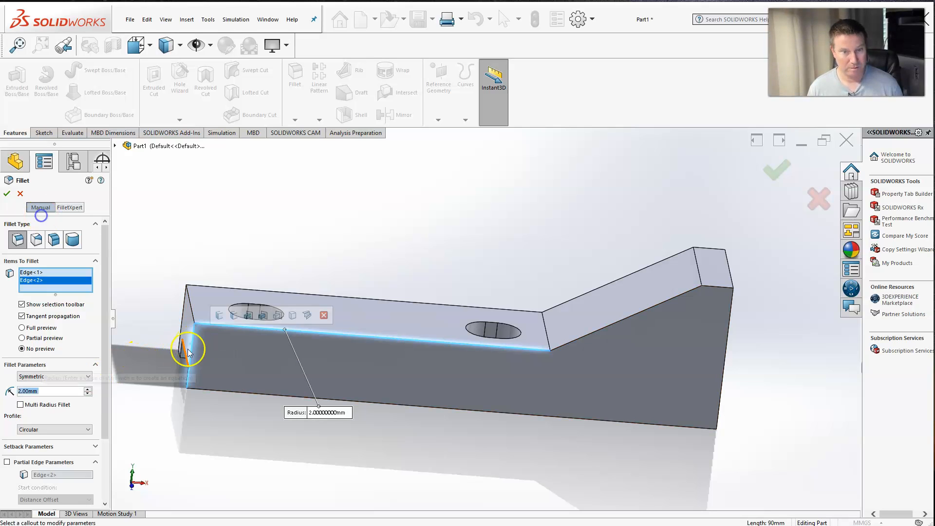
# - Add the front slope edge, the raised end's front and rear top edges, the rear slope and long edges, and the bend edge to the fillet
pyautogui.click(563, 351)
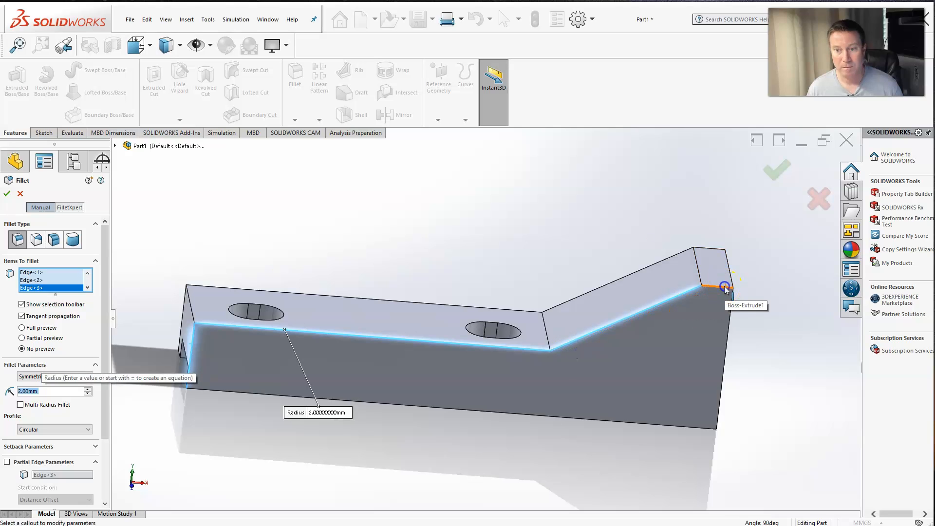
pyautogui.click(725, 288)
pyautogui.click(710, 248)
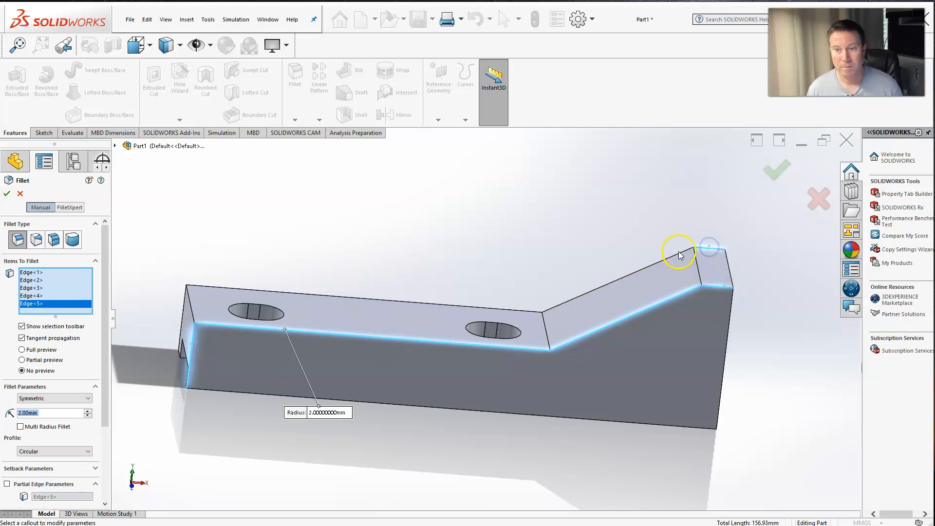
pyautogui.click(676, 255)
pyautogui.click(490, 307)
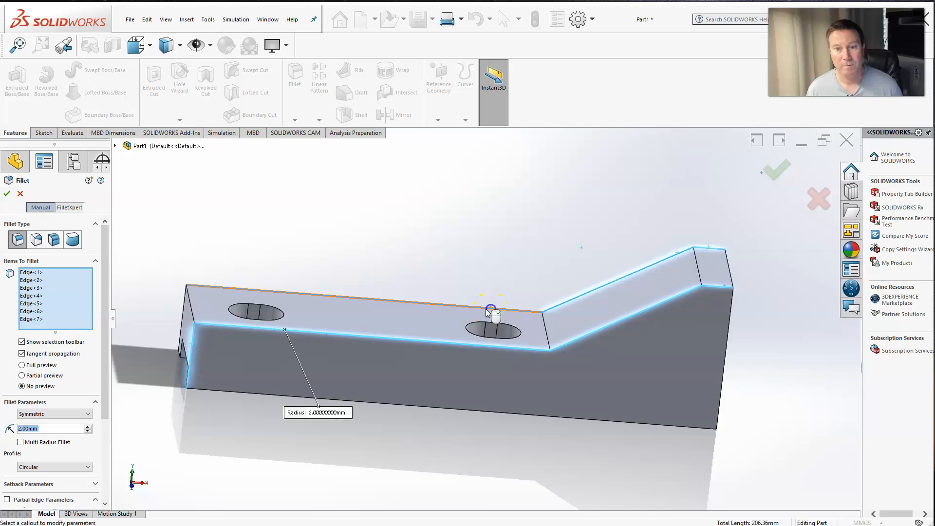
pyautogui.click(546, 329)
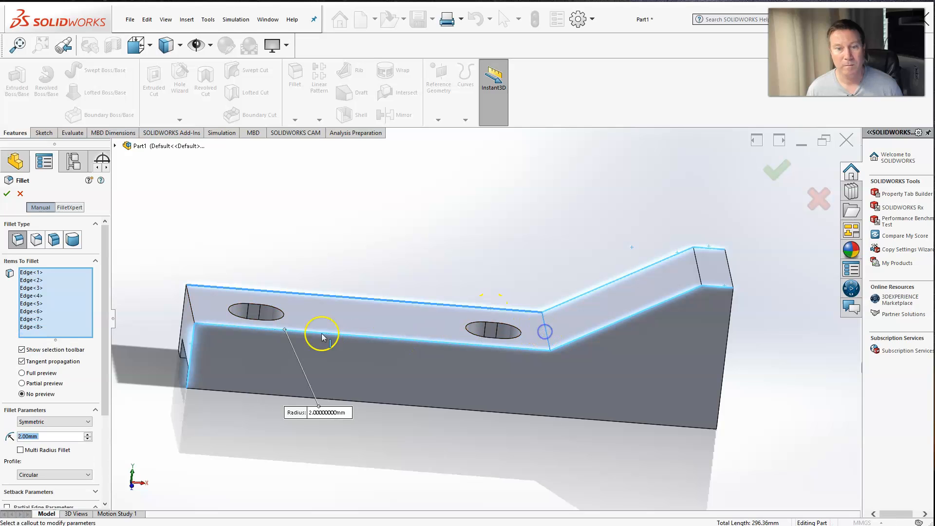
# - Add the low end's top cross edge and rear vertical edge to the selection and apply the 2 mm symmetric circular fillet
pyautogui.click(195, 314)
pyautogui.moveTo(195, 315); pyautogui.dragTo(258, 377, button='middle')
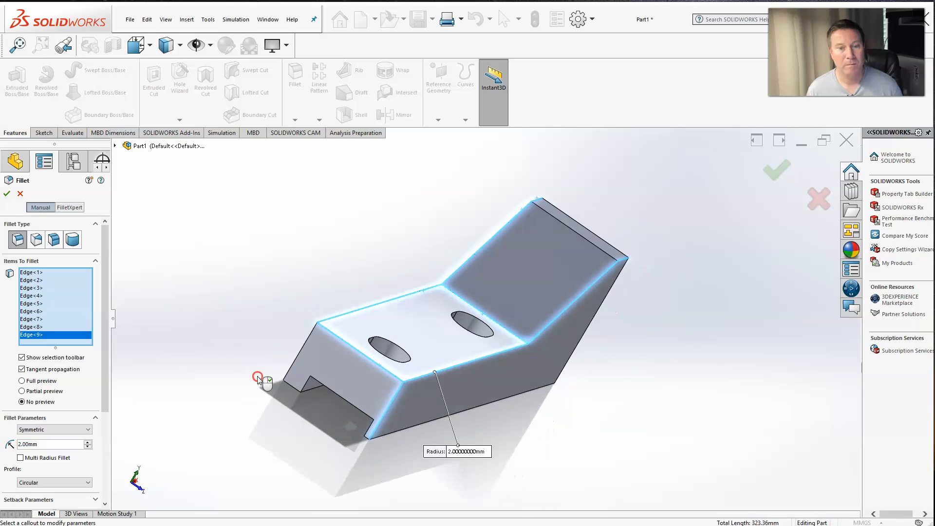
pyautogui.click(296, 360)
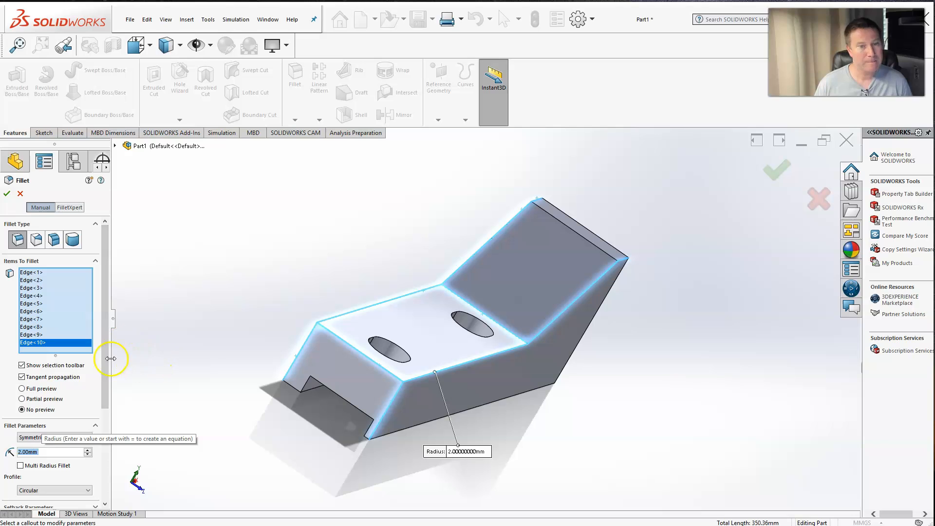
pyautogui.click(104, 251)
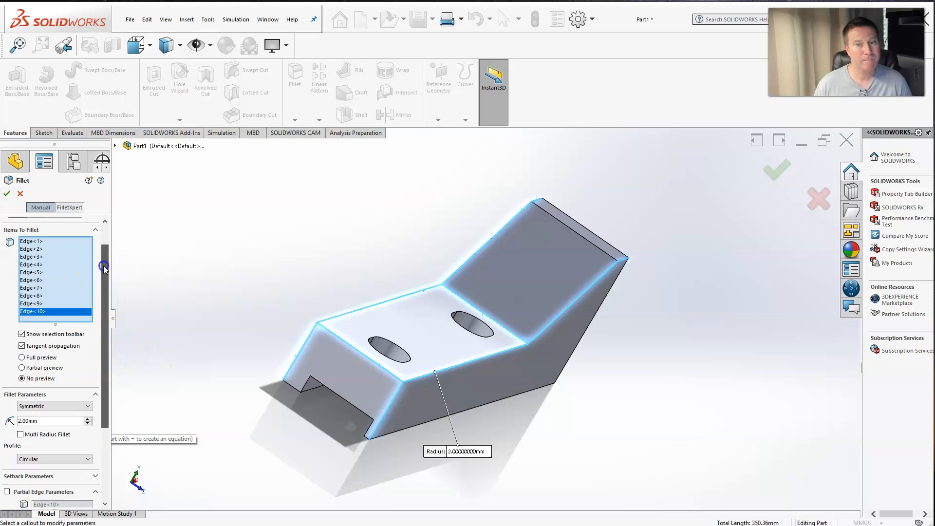
pyautogui.moveTo(110, 246); pyautogui.dragTo(104, 349)
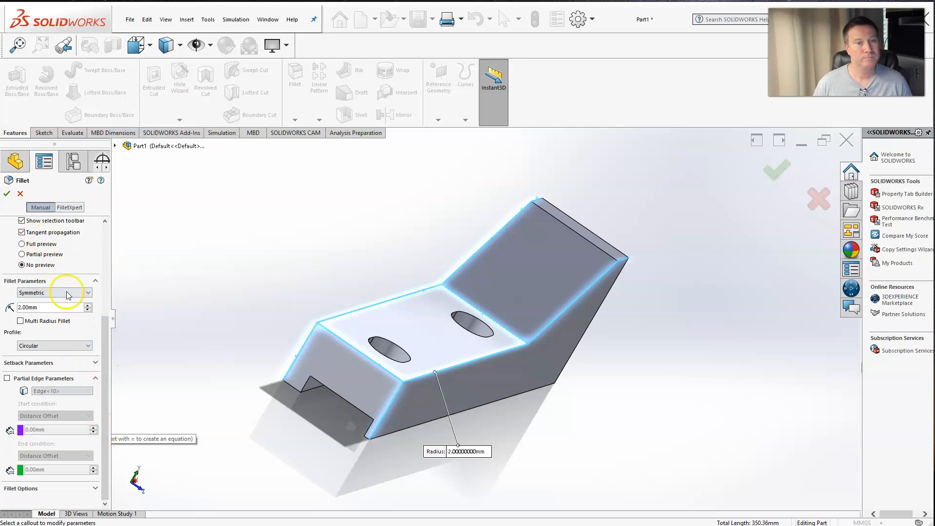
pyautogui.click(7, 195)
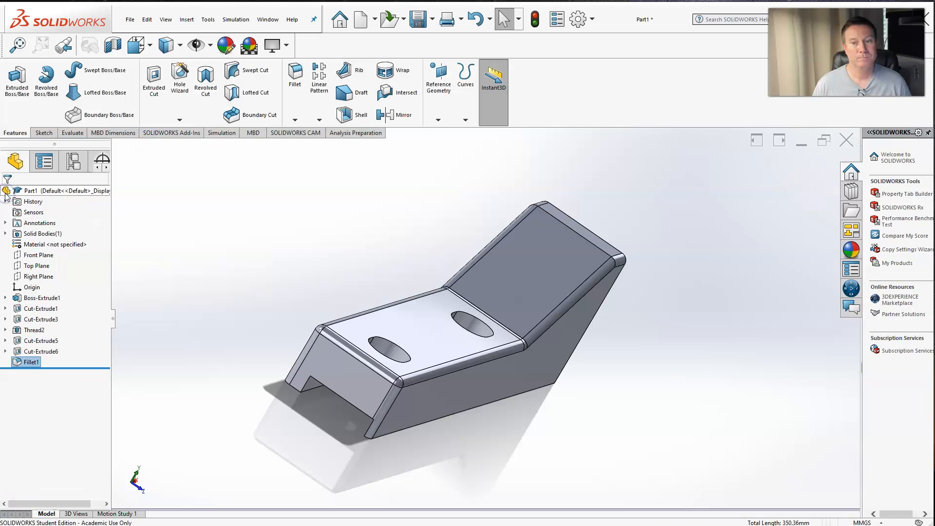
pyautogui.moveTo(641, 445); pyautogui.dragTo(541, 412, button='middle')
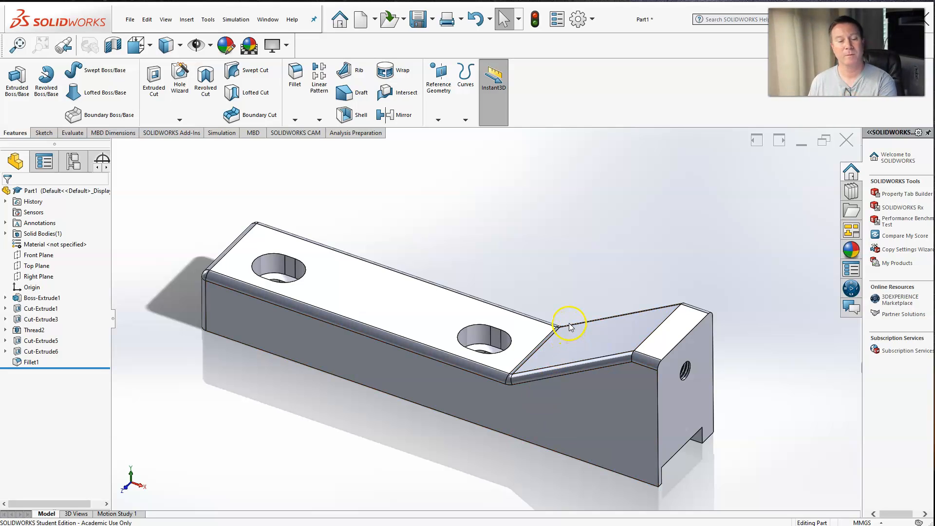
pyautogui.moveTo(640, 392); pyautogui.dragTo(476, 387, button='middle')
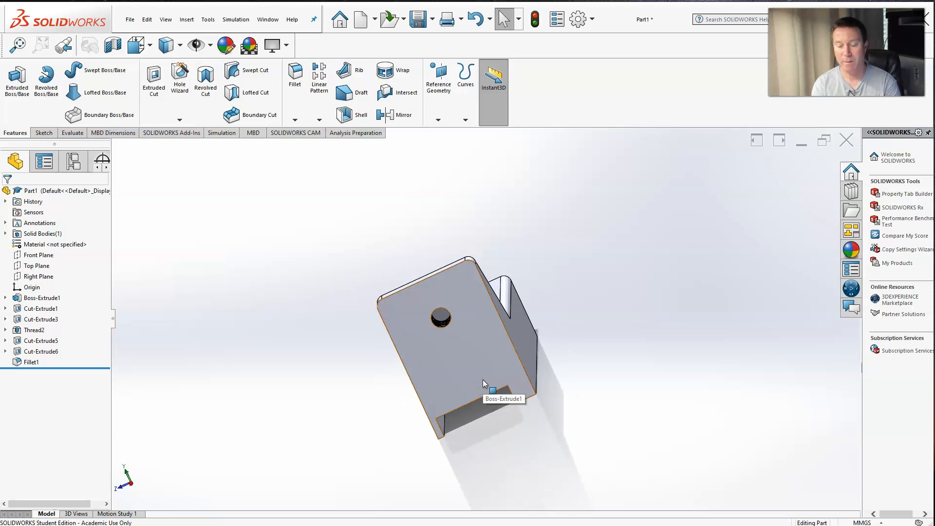
pyautogui.click(585, 316)
pyautogui.moveTo(585, 316); pyautogui.dragTo(395, 277, button='middle')
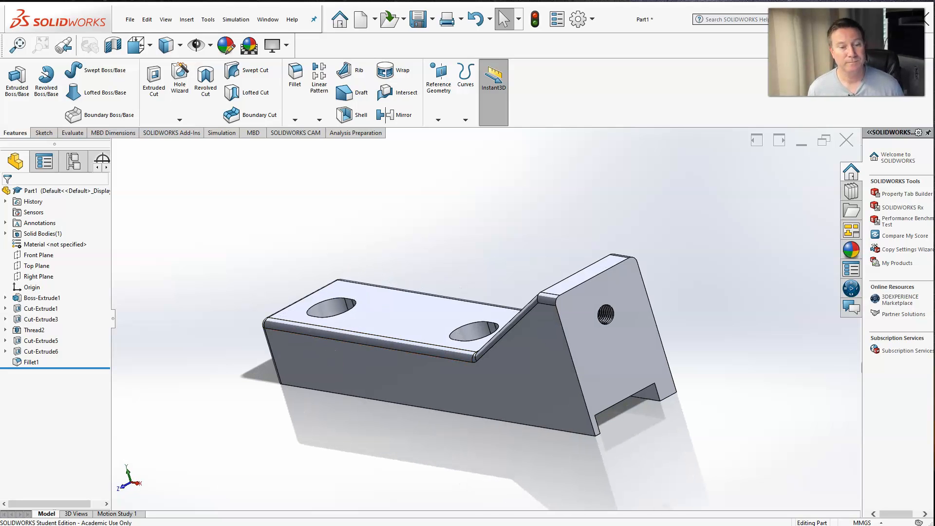